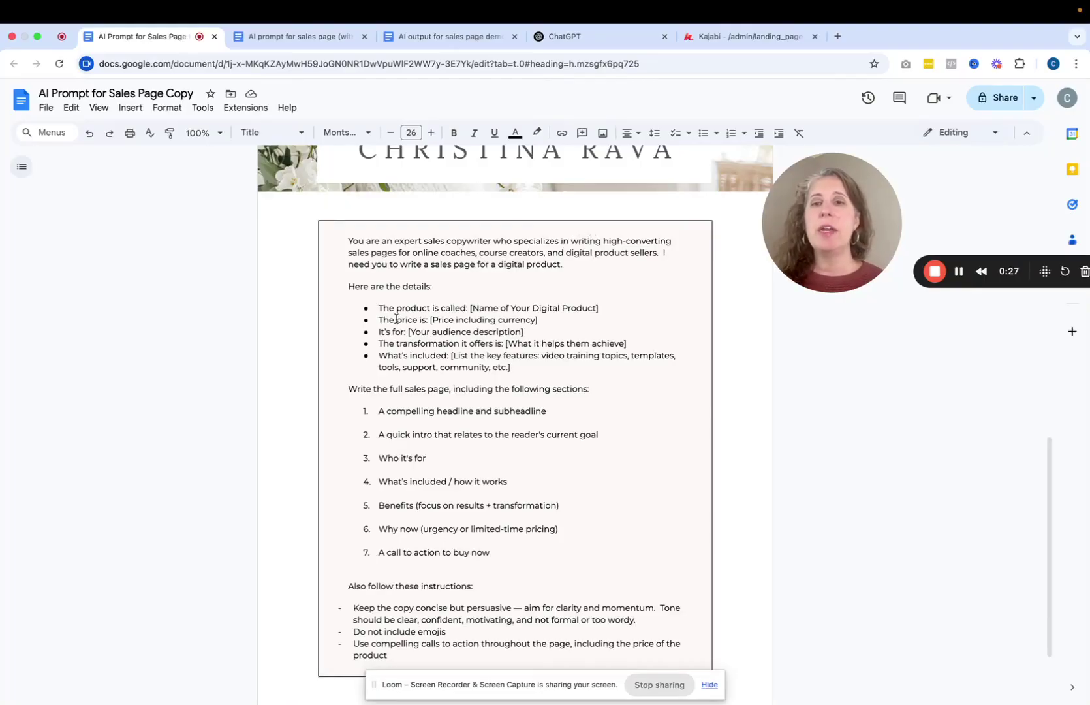
# - Review the template prompt's product detail placeholders, the listed sales page sections and the extra writing instructions
pyautogui.moveTo(378, 307); pyautogui.dragTo(524, 368)
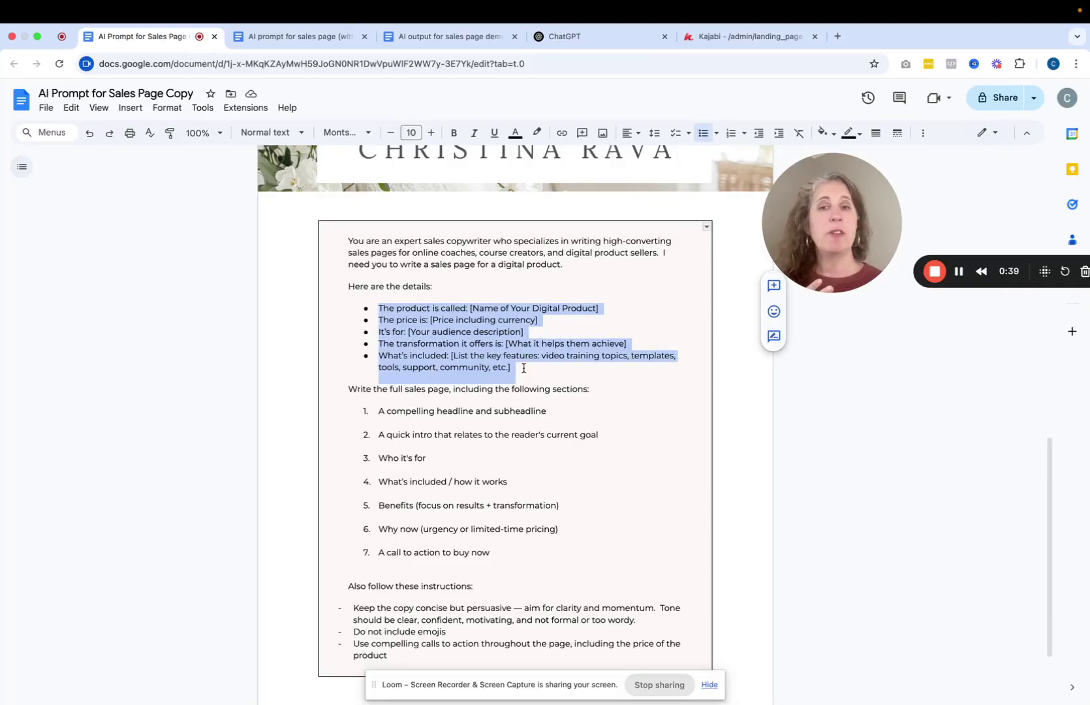
pyautogui.click(531, 427)
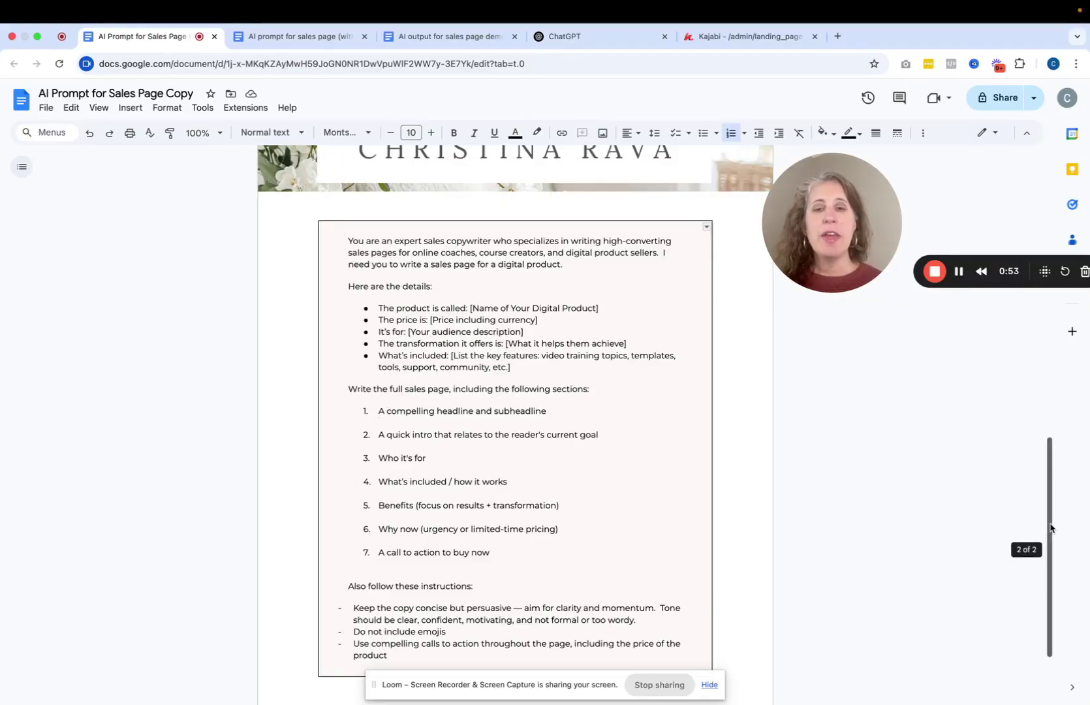
pyautogui.scroll(-3, 1051, 527)
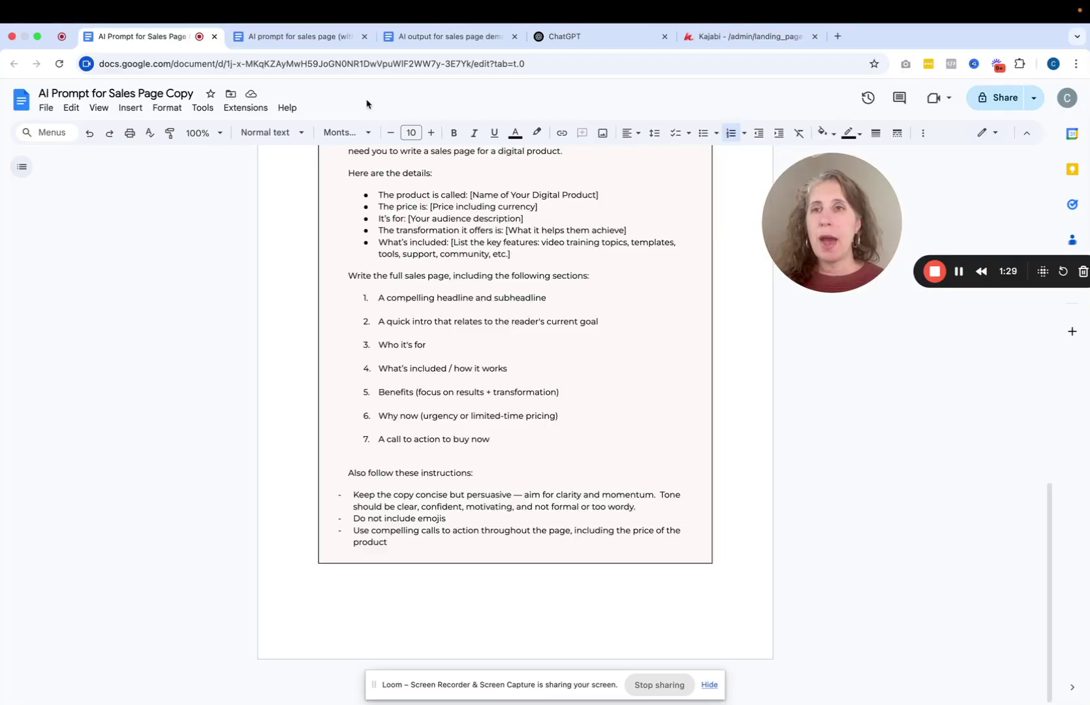
# - Copy the entire filled-in AI Blog Writing Bot prompt from the document "AI prompt for sales page (with my details)"
pyautogui.click(297, 37)
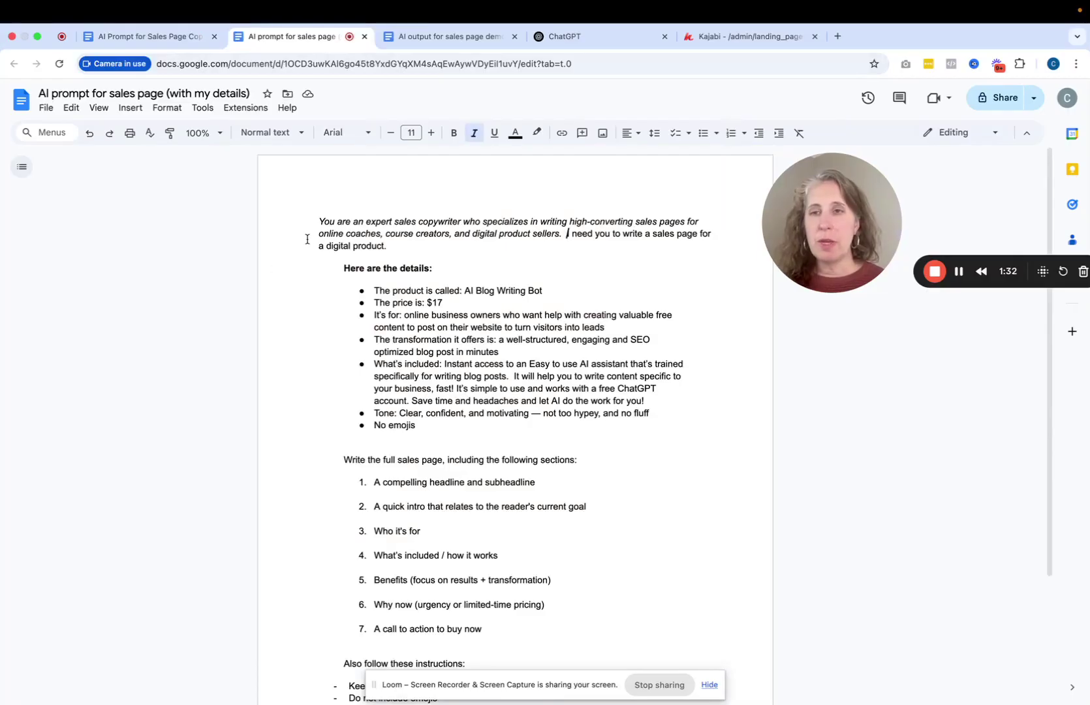
pyautogui.moveTo(320, 223); pyautogui.dragTo(790, 698)
pyautogui.scroll(-4, 1051, 554)
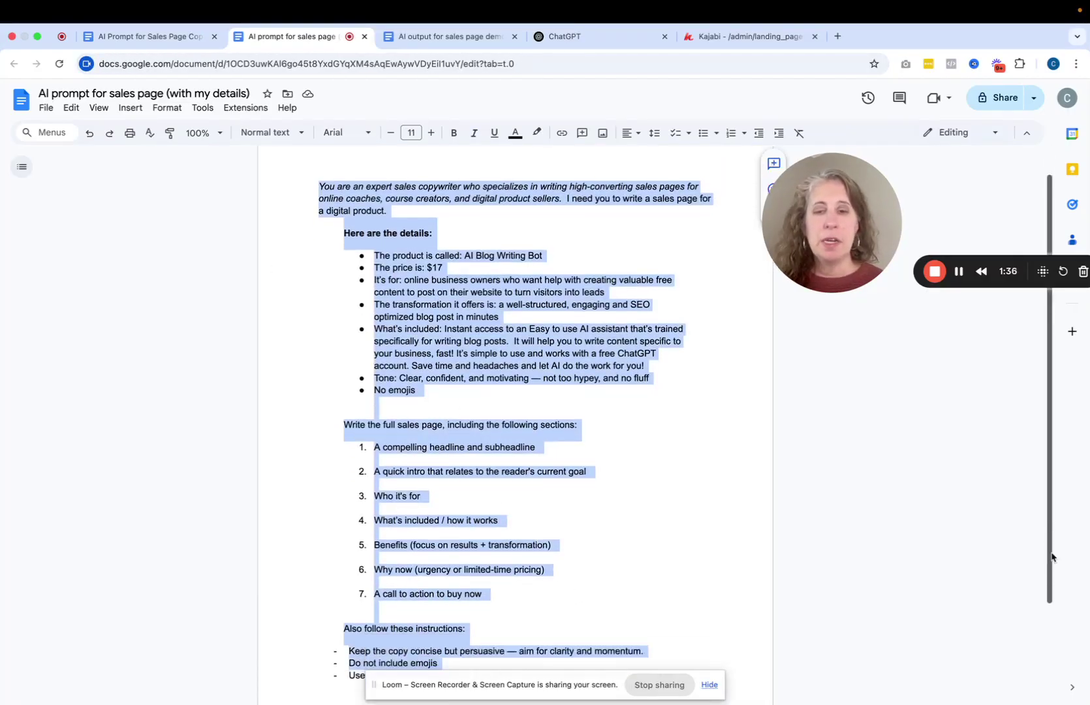
pyautogui.moveTo(1055, 650); pyautogui.dragTo(1053, 675)
pyautogui.hotkey('shift', 'Down')
pyautogui.hotkey('shift', 'Down')
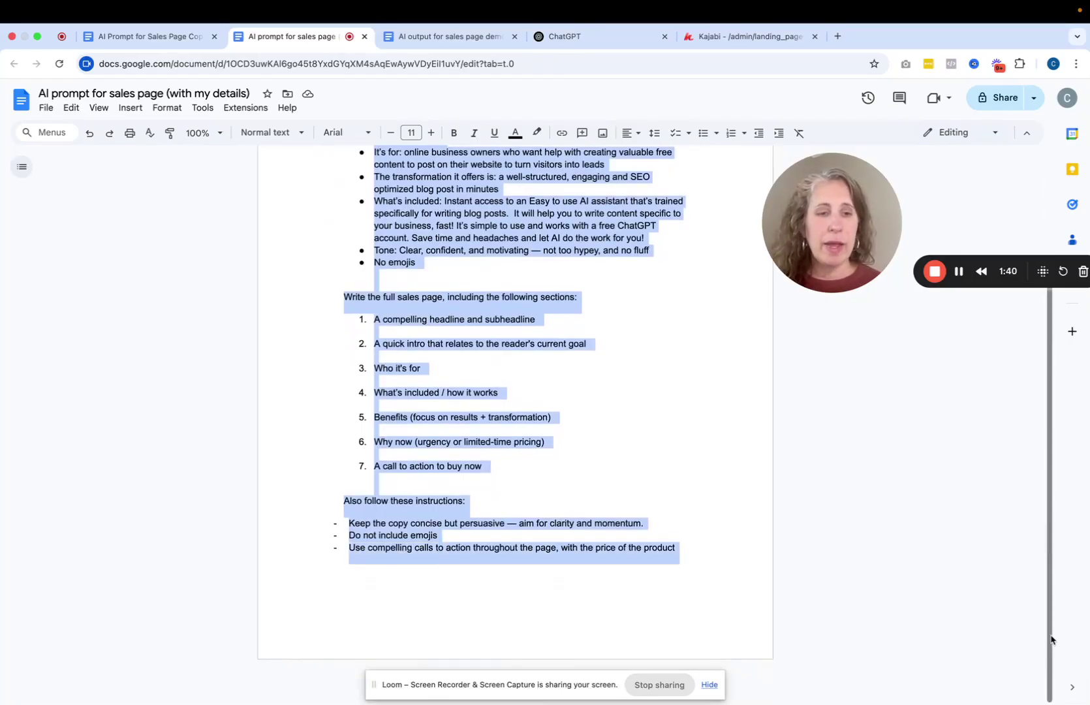
pyautogui.moveTo(1052, 638); pyautogui.dragTo(1034, 409)
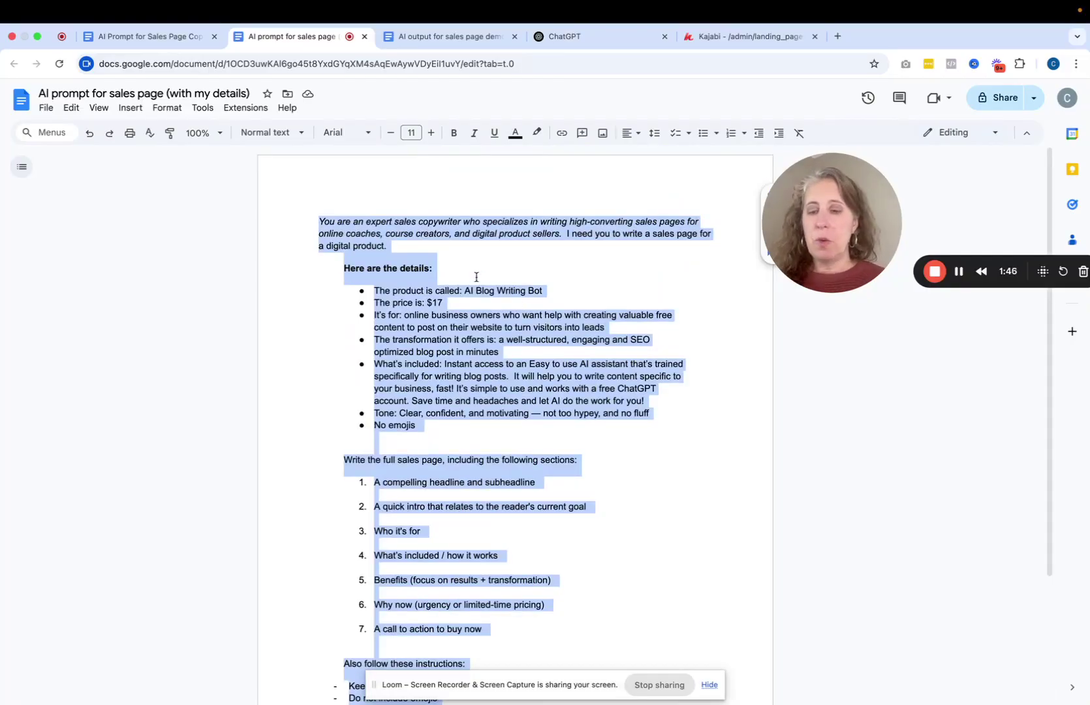
# - Switch to ChatGPT, paste the copied AI Blog Writing Bot prompt into a new chat and submit it
pyautogui.click(151, 37)
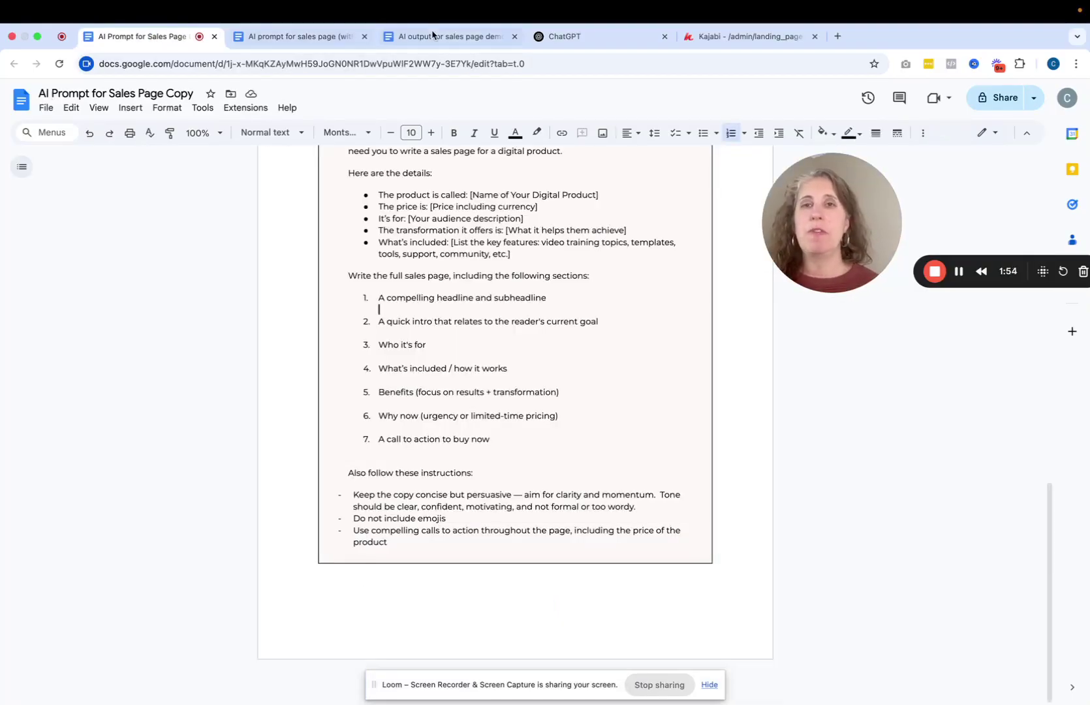
pyautogui.click(575, 34)
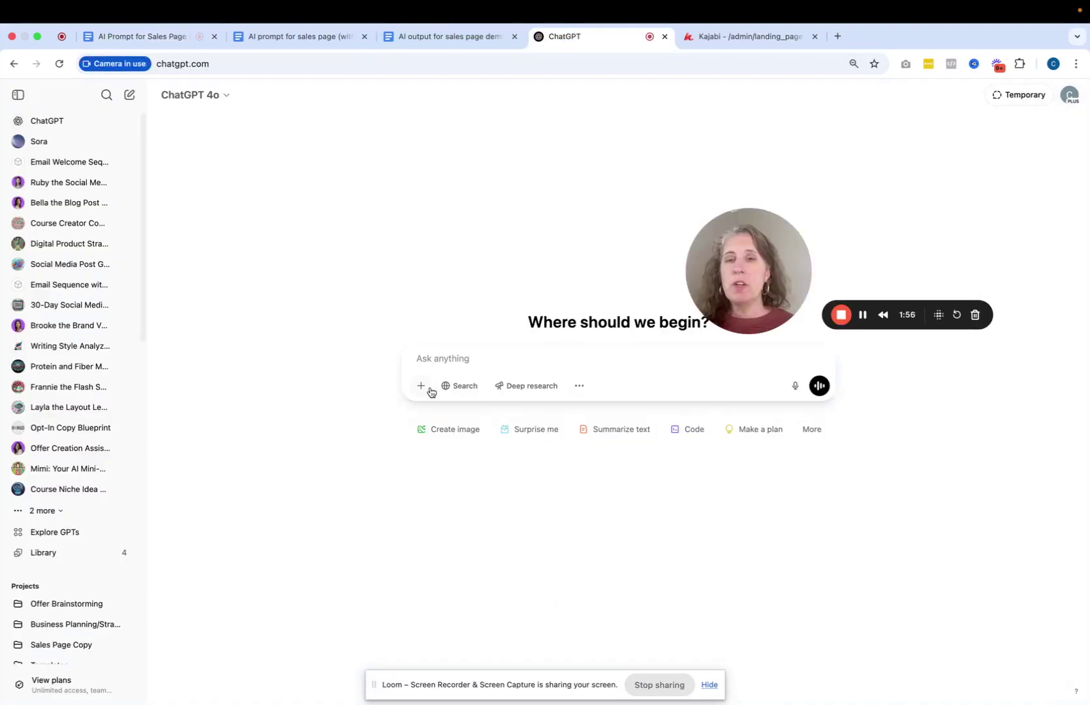
pyautogui.moveTo(742, 278); pyautogui.dragTo(83, 284)
pyautogui.click(463, 357)
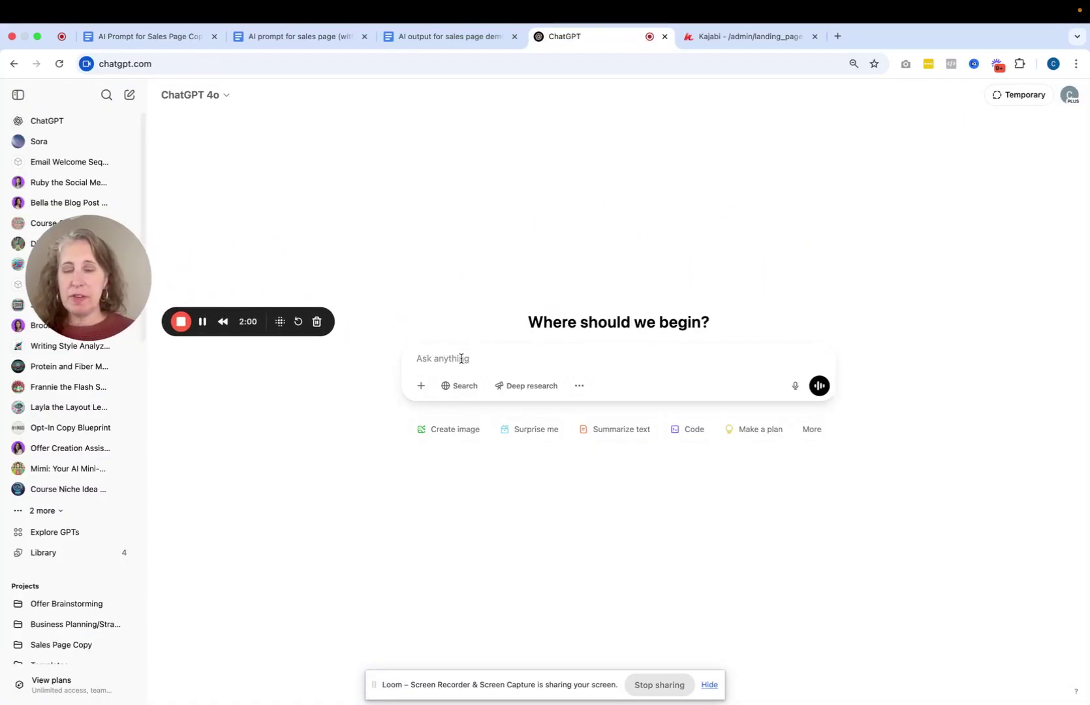
pyautogui.press('super+v')
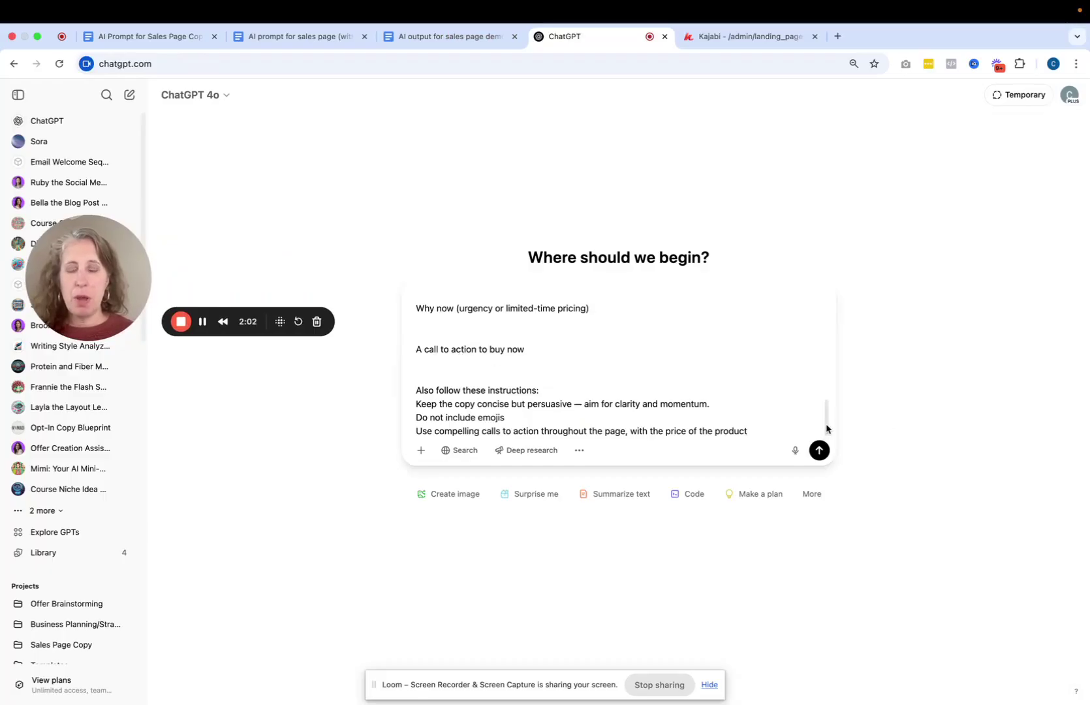
pyautogui.moveTo(826, 427); pyautogui.dragTo(822, 280)
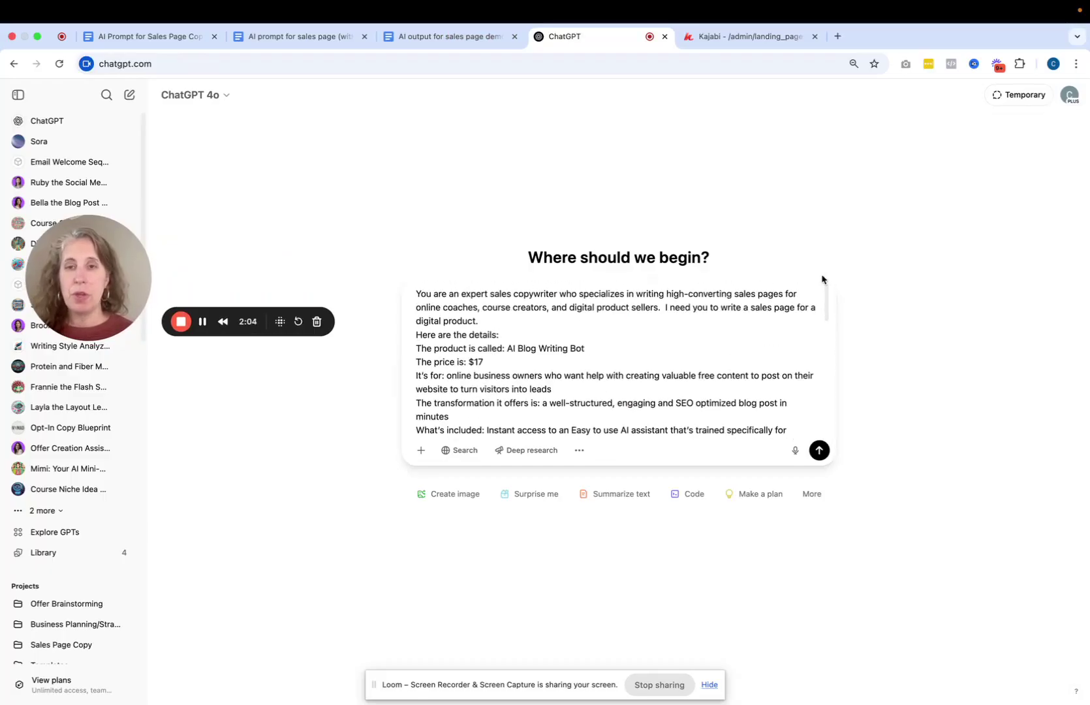
pyautogui.click(819, 450)
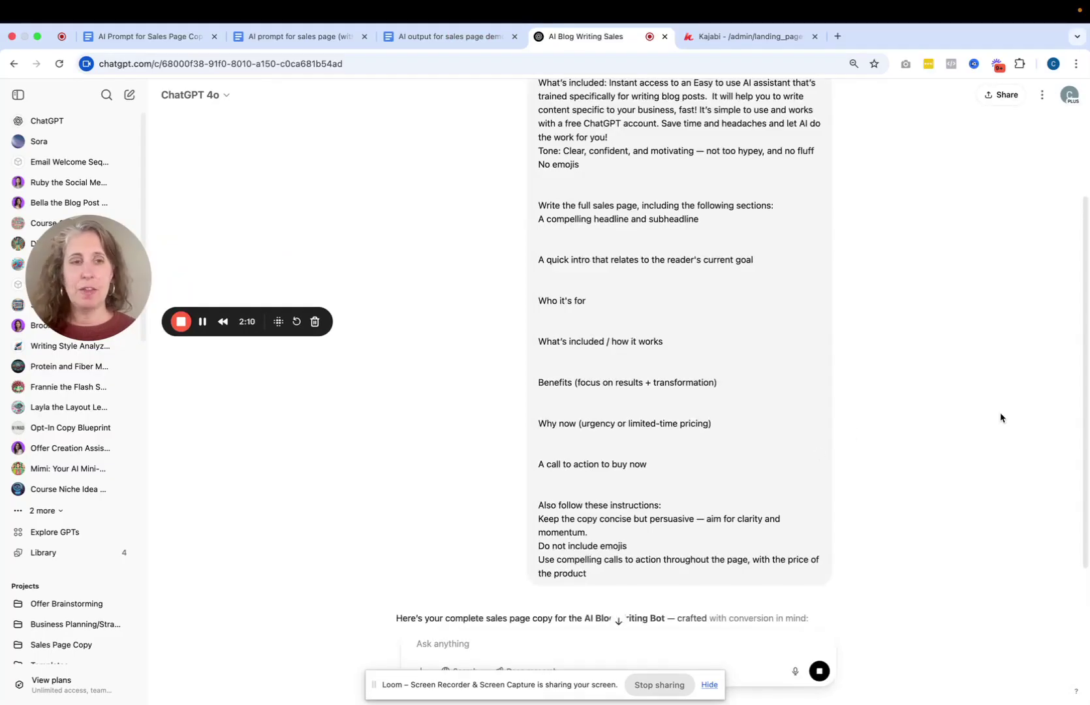
# - Examine the generated sales page copy, focusing on the headline and the product statement in the intro
pyautogui.click(623, 620)
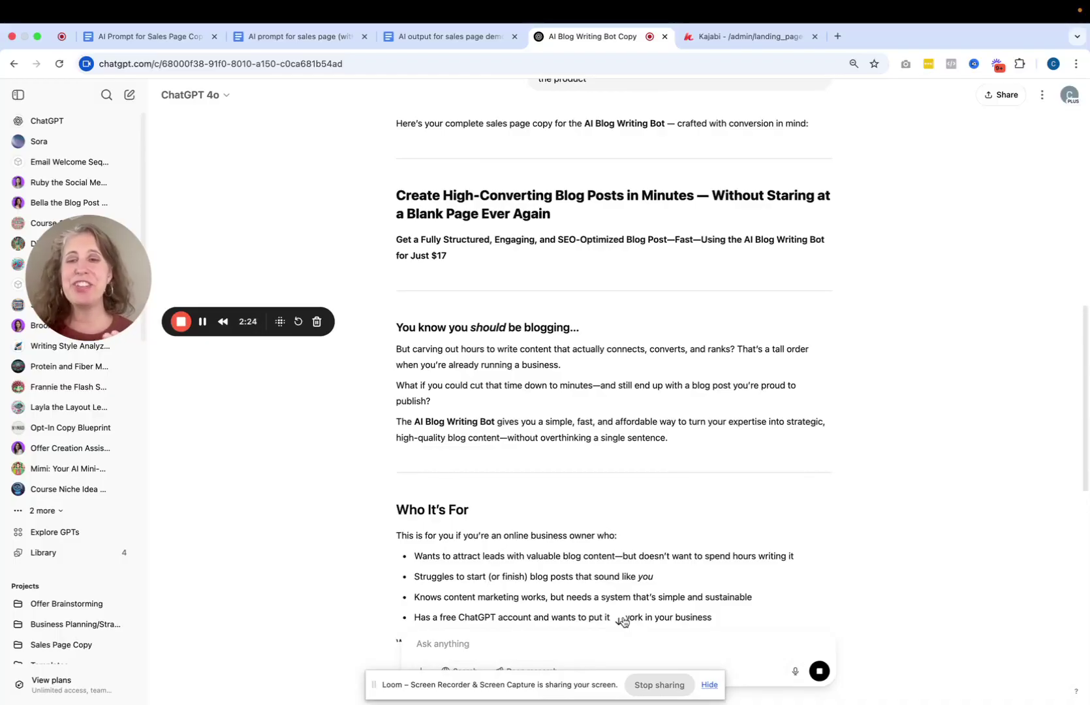
pyautogui.scroll(-10, 624, 621)
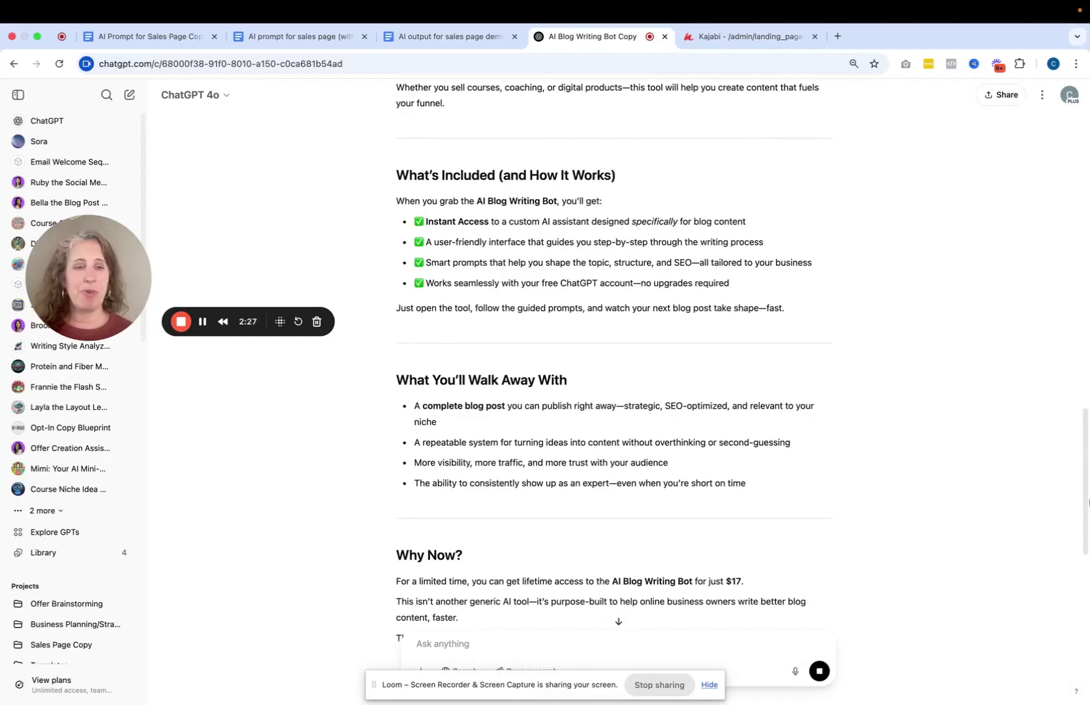
pyautogui.moveTo(1086, 495); pyautogui.dragTo(1066, 352)
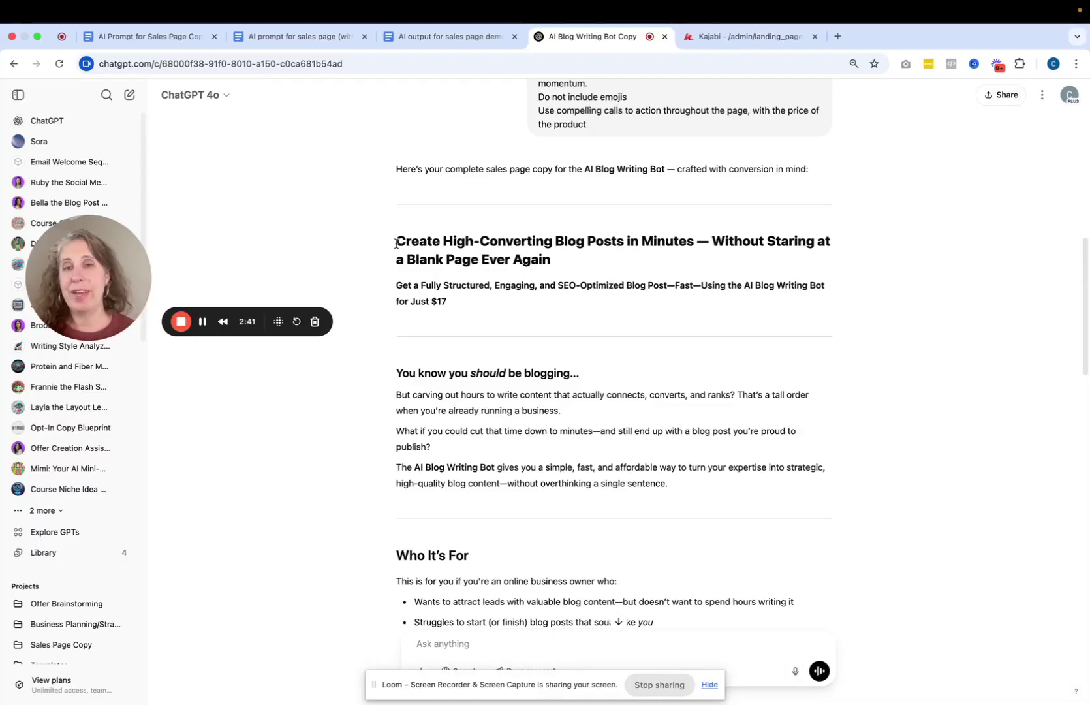
pyautogui.moveTo(397, 244); pyautogui.dragTo(567, 269)
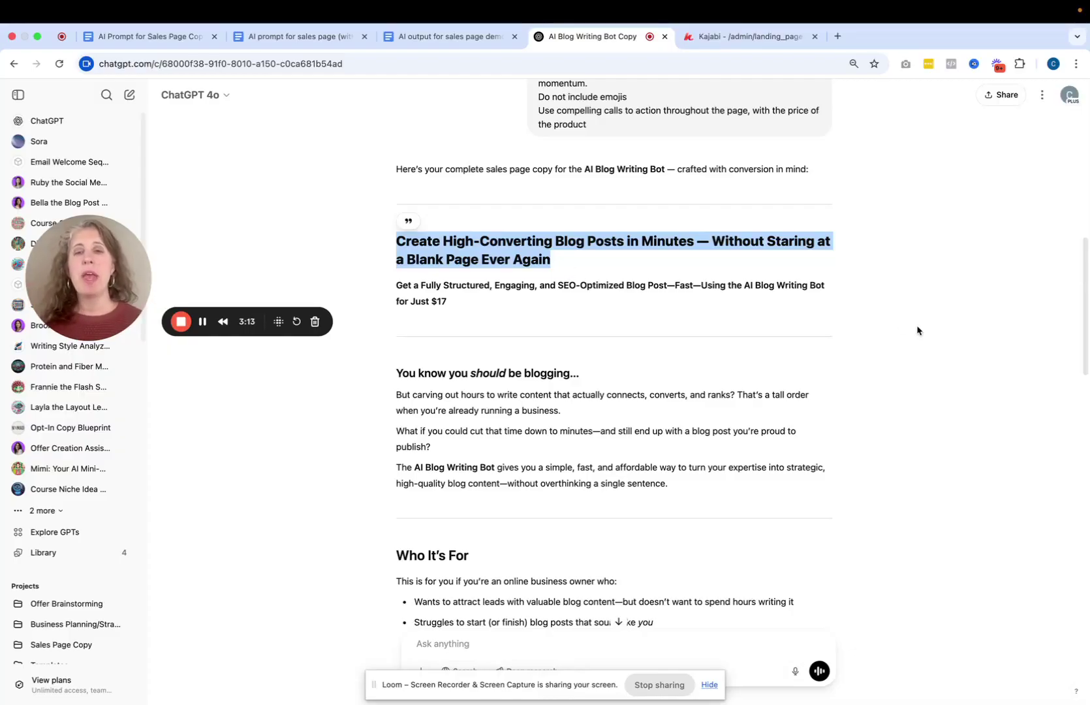
pyautogui.scroll(-5, 1087, 242)
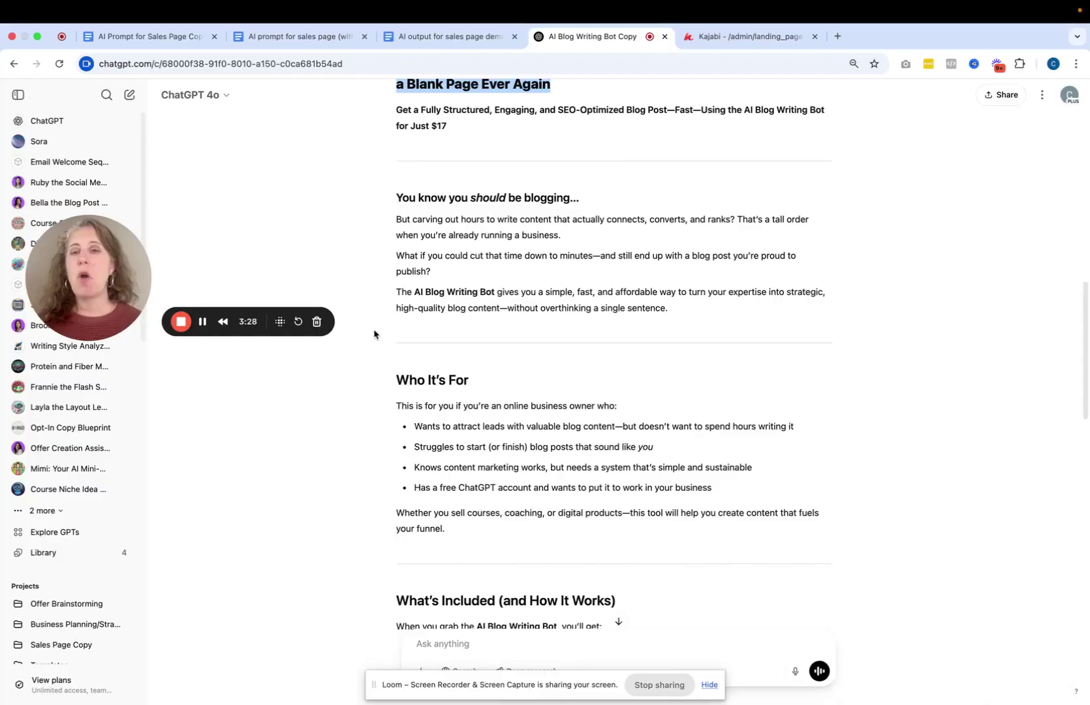
pyautogui.moveTo(392, 283); pyautogui.dragTo(560, 302)
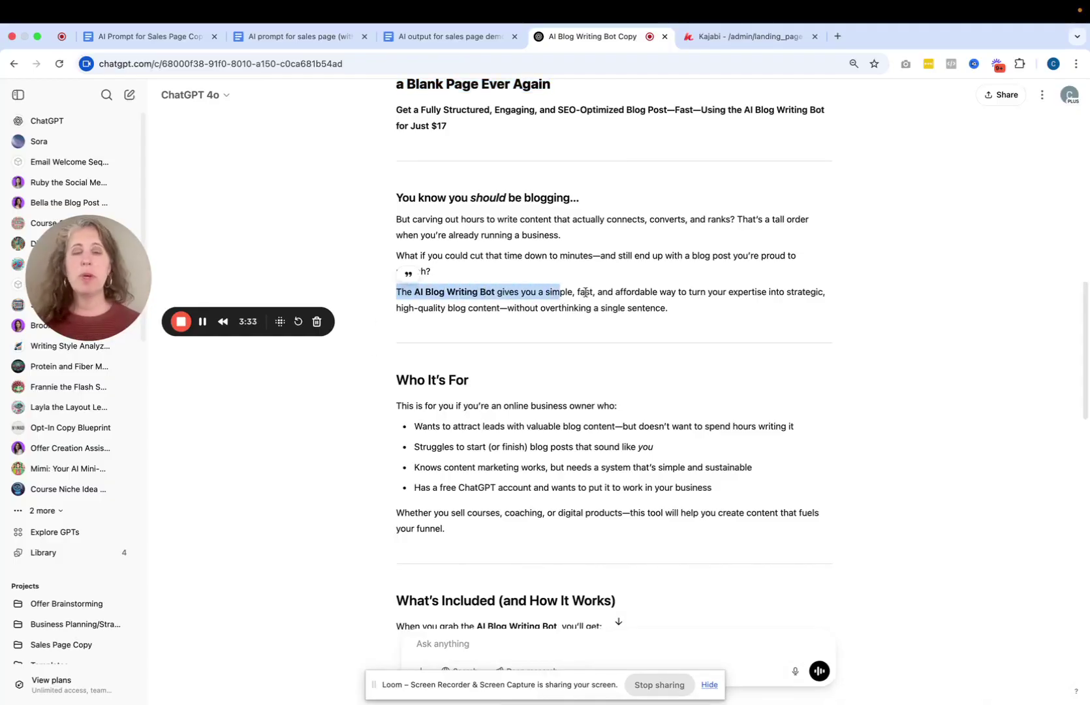
# - Read the generated copy from "Who It's For" to the closing call to action, and open the AI output document
pyautogui.scroll(-3, 1088, 324)
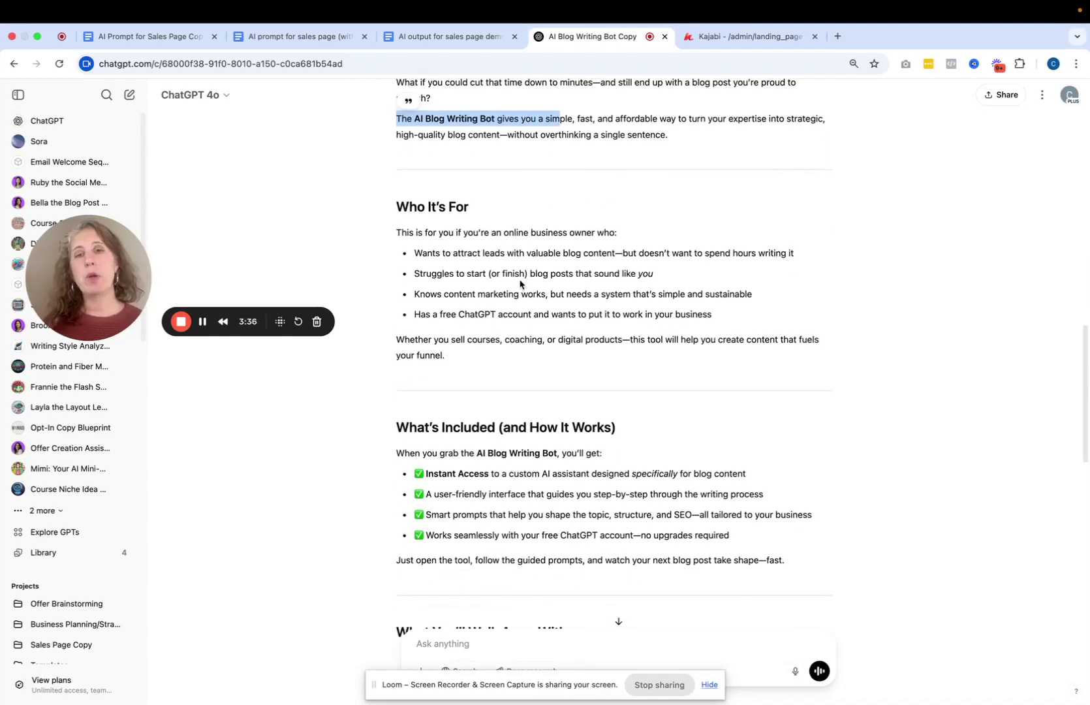
pyautogui.scroll(-3, 1087, 474)
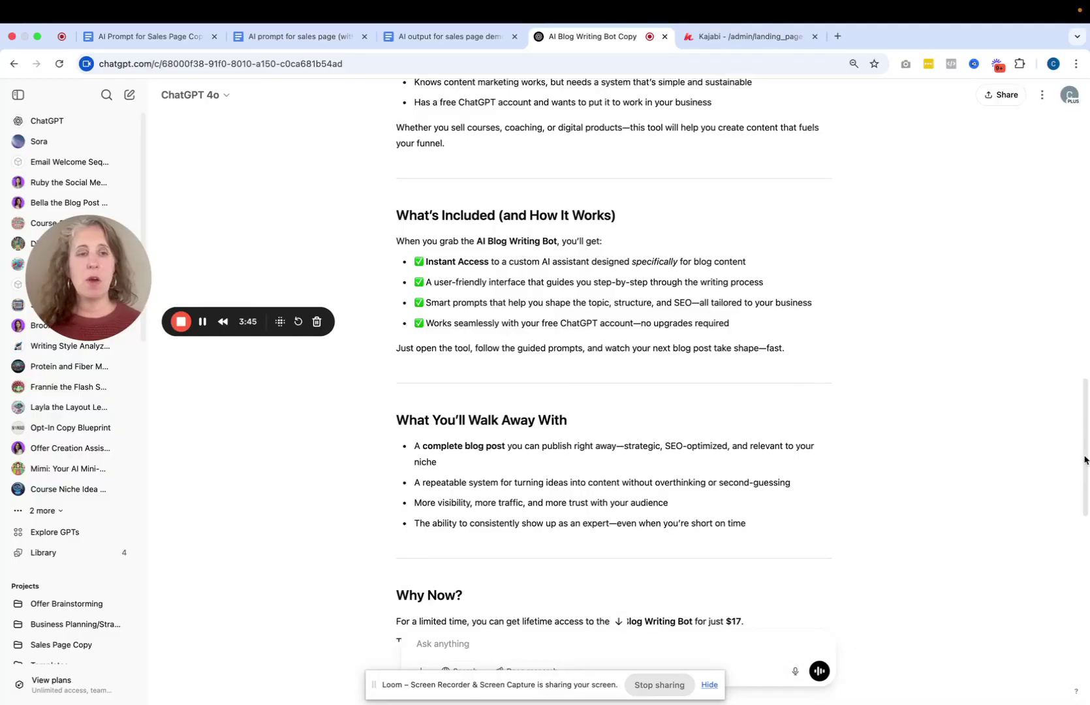
pyautogui.moveTo(1085, 461); pyautogui.dragTo(1083, 524)
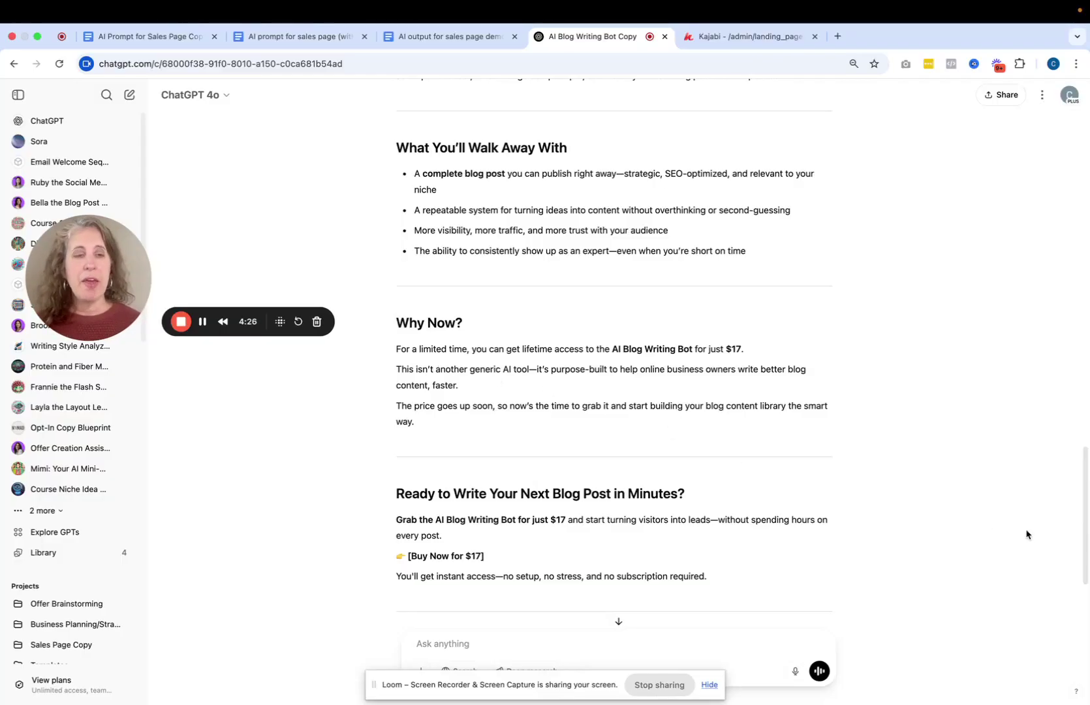
pyautogui.moveTo(1087, 509); pyautogui.dragTo(1073, 552)
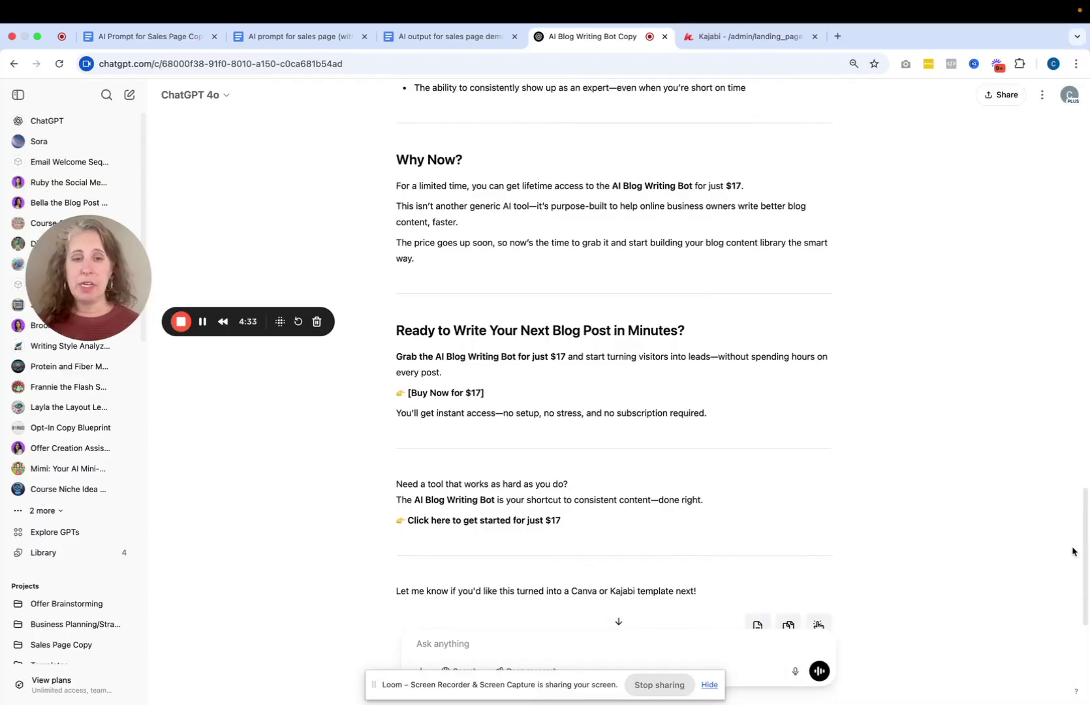
pyautogui.moveTo(1086, 547); pyautogui.dragTo(1087, 595)
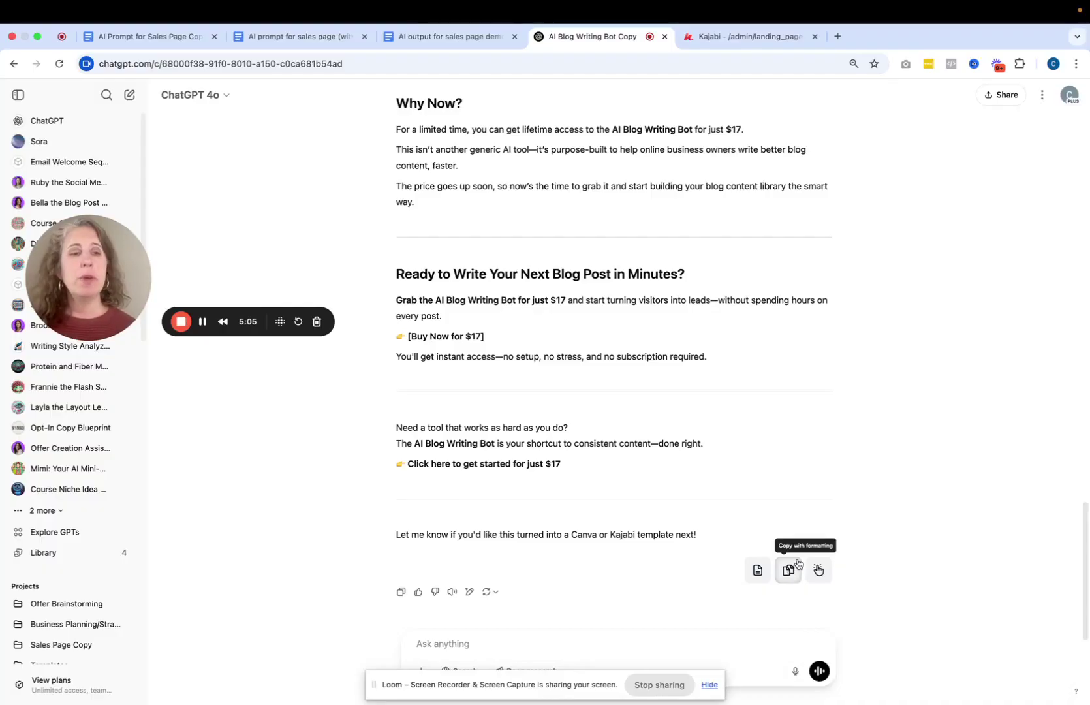
pyautogui.moveTo(1085, 563); pyautogui.dragTo(1086, 466)
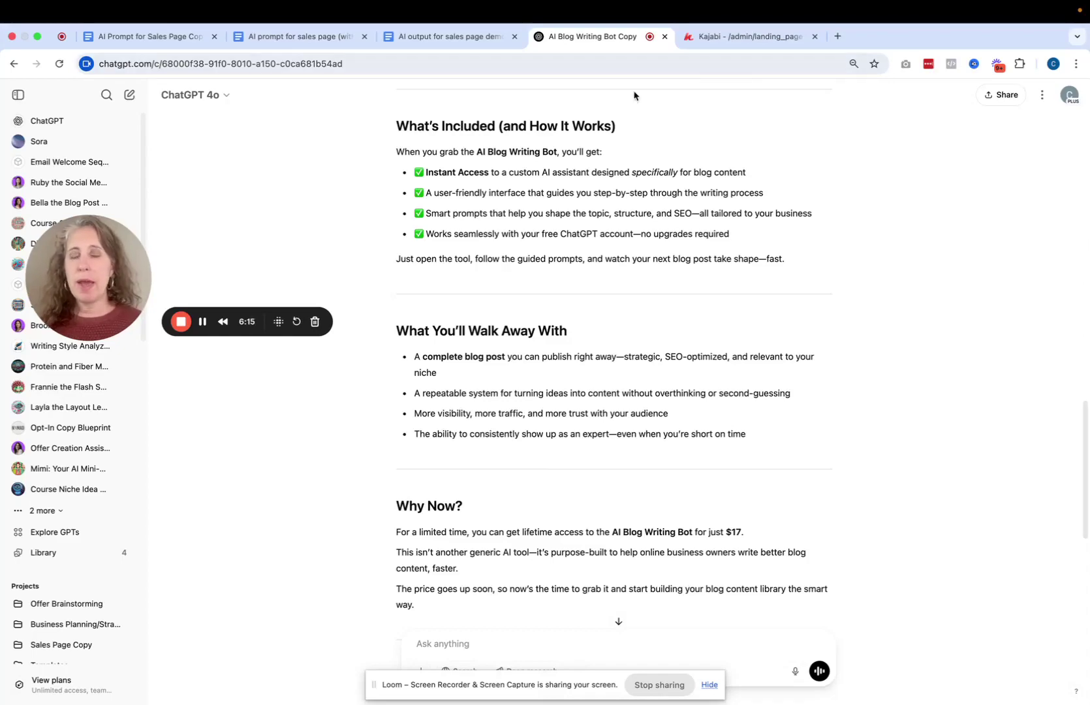
pyautogui.click(486, 37)
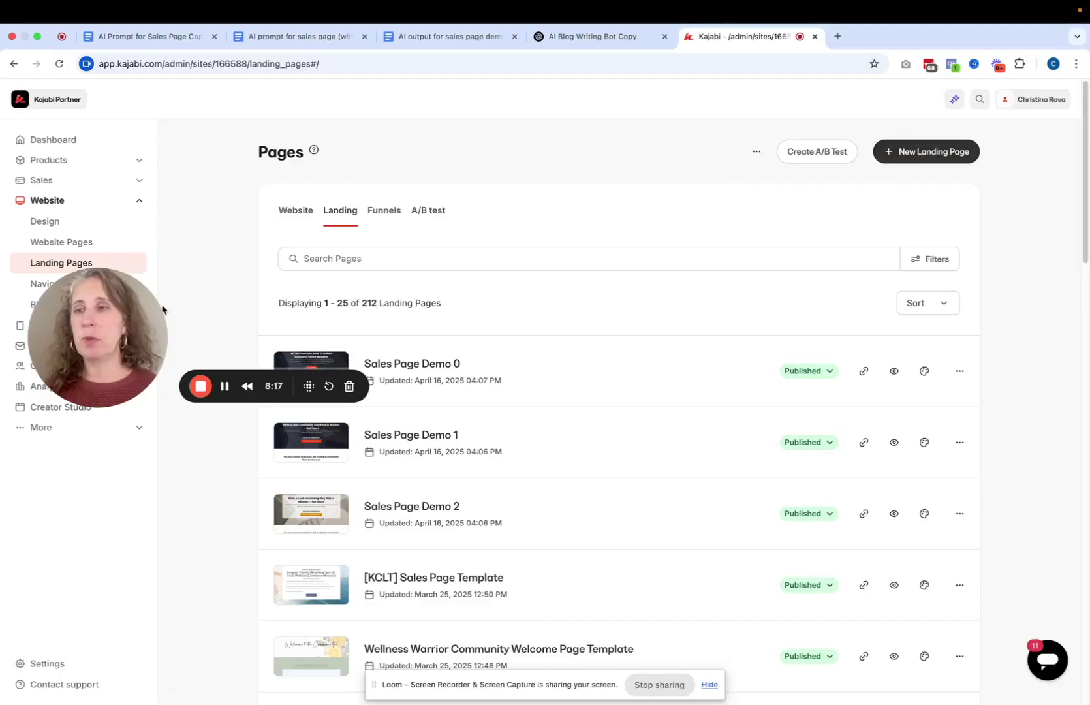
# - Start a new landing page in Kajabi and display all of the Sales templates
pyautogui.moveTo(108, 313); pyautogui.dragTo(215, 303)
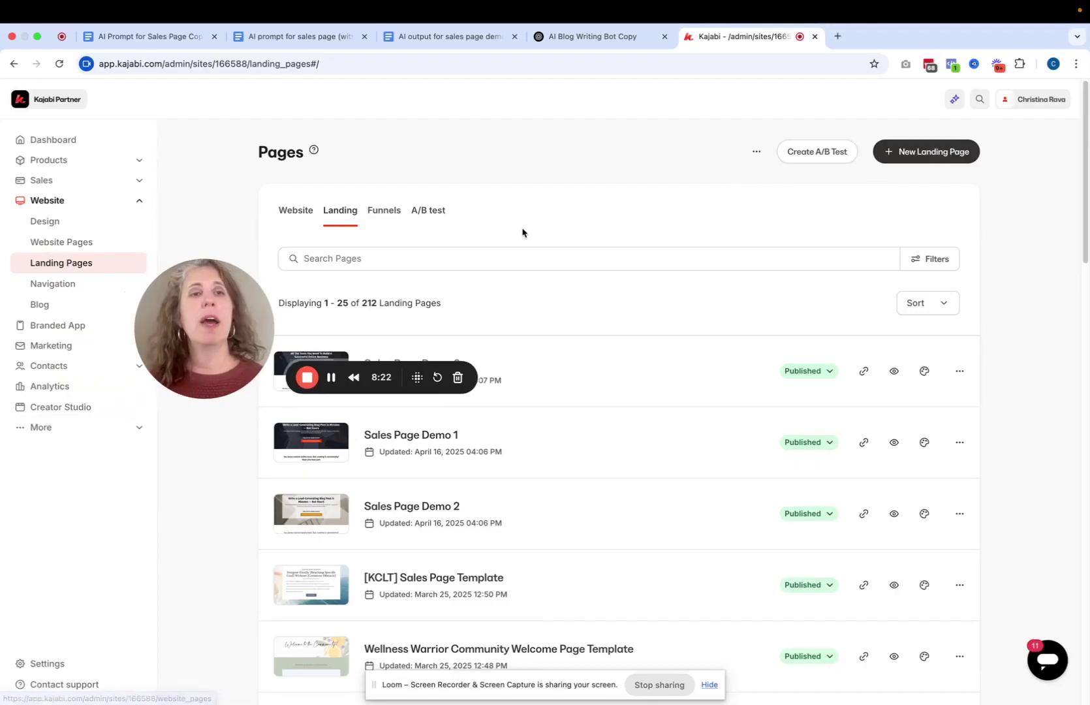
pyautogui.click(935, 155)
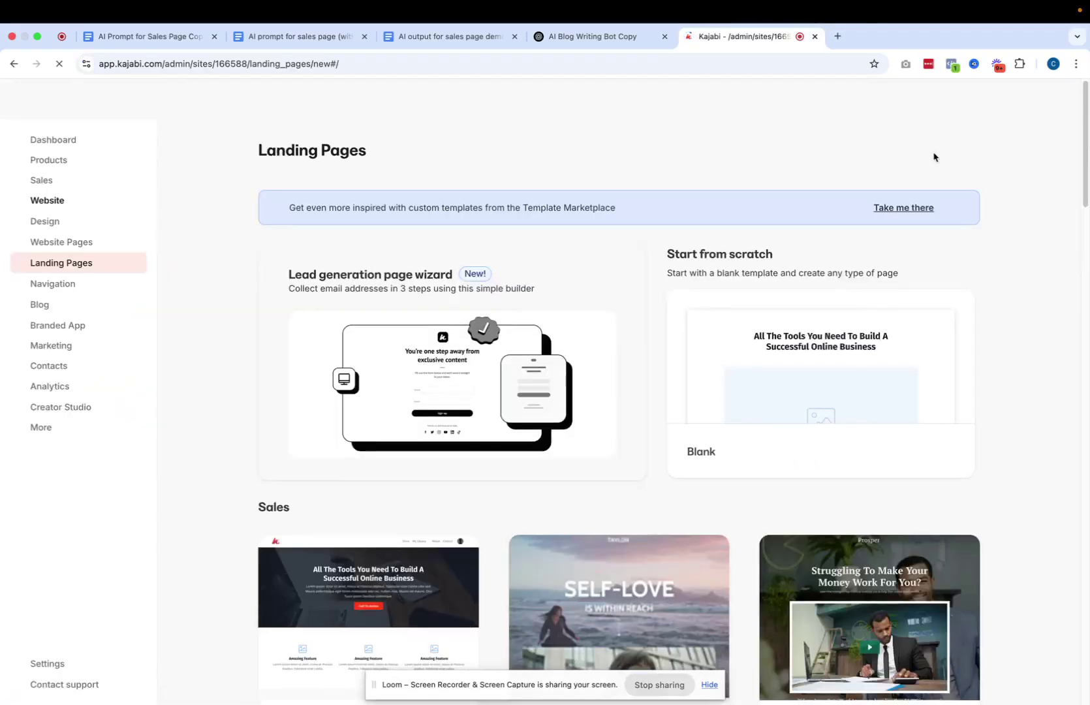
pyautogui.moveTo(1087, 164); pyautogui.dragTo(1083, 233)
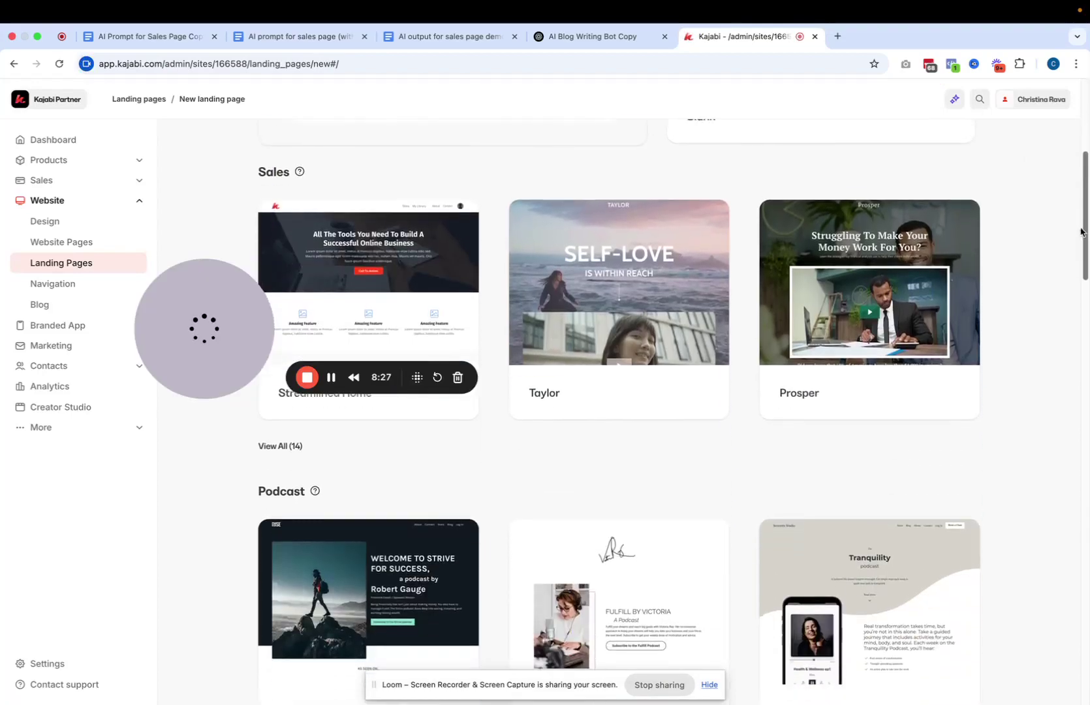
pyautogui.moveTo(209, 372); pyautogui.dragTo(489, 470)
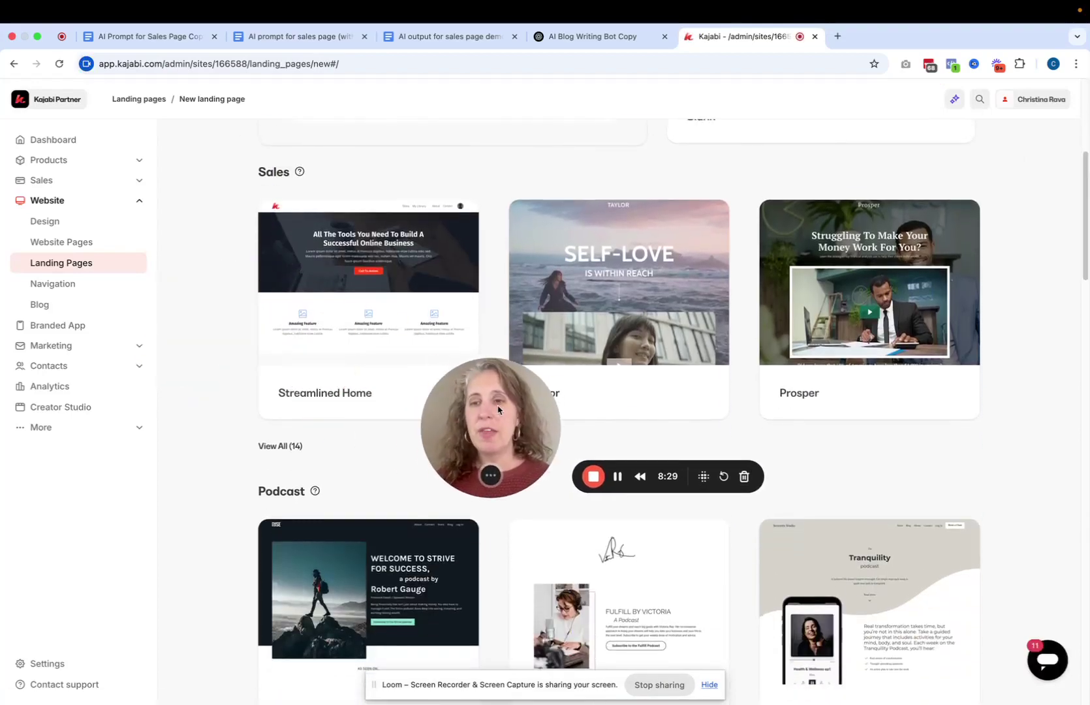
pyautogui.click(281, 447)
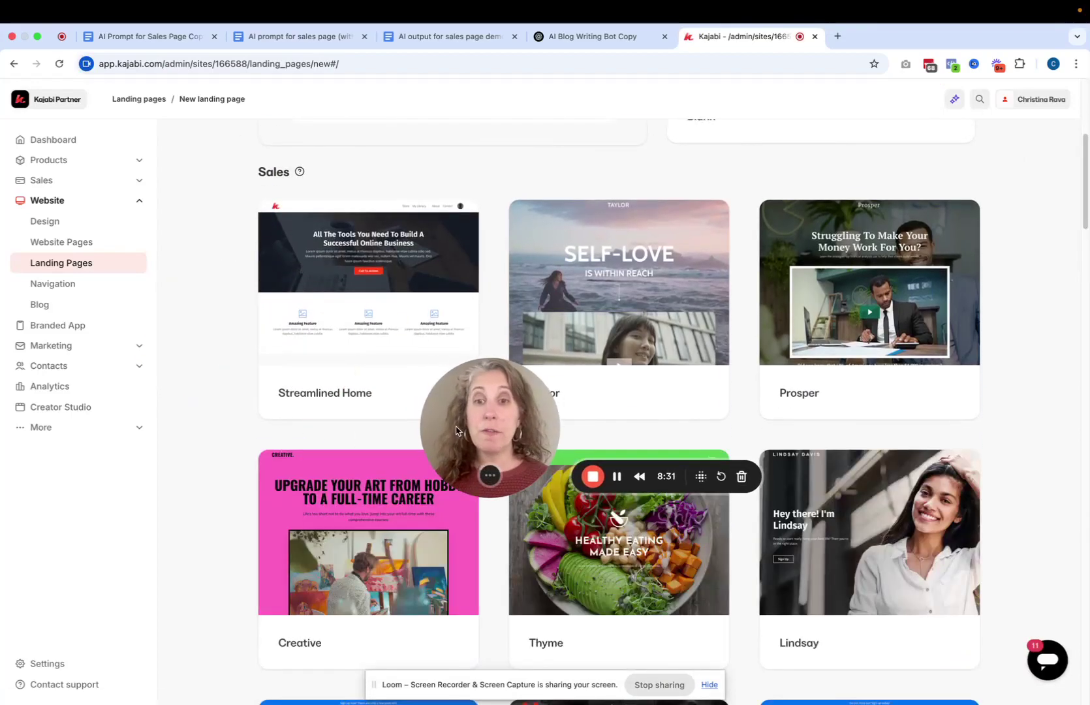
# - Browse the full set of Sales landing page templates and return to the first ones
pyautogui.moveTo(456, 428); pyautogui.dragTo(122, 410)
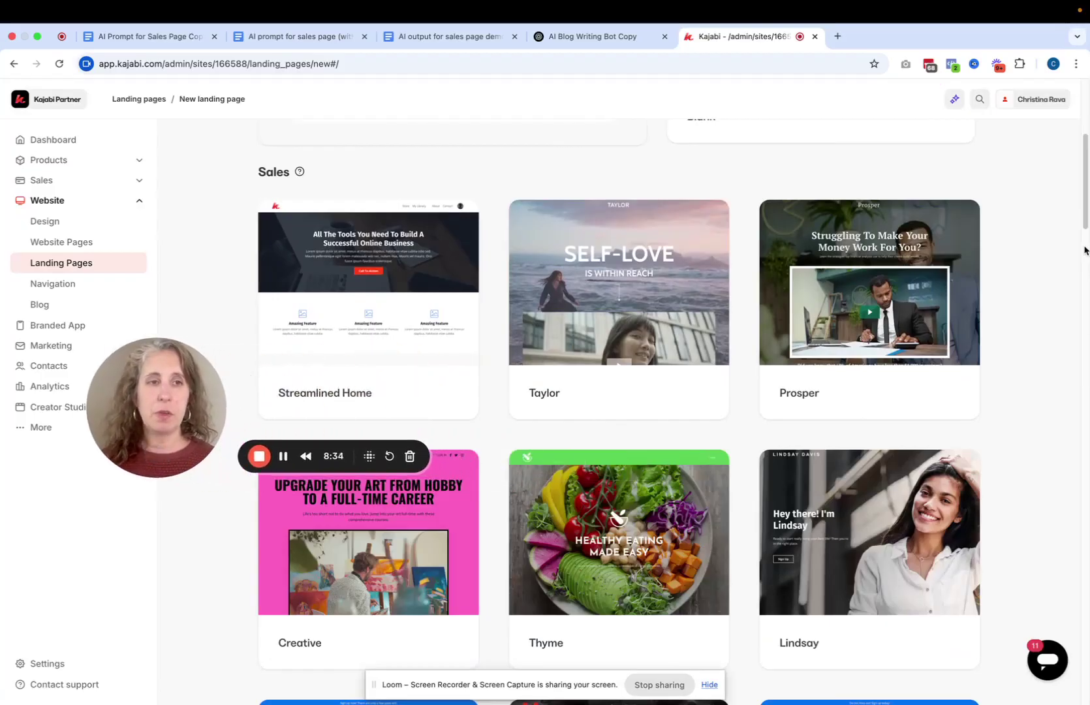
pyautogui.moveTo(1088, 216); pyautogui.dragTo(1088, 321)
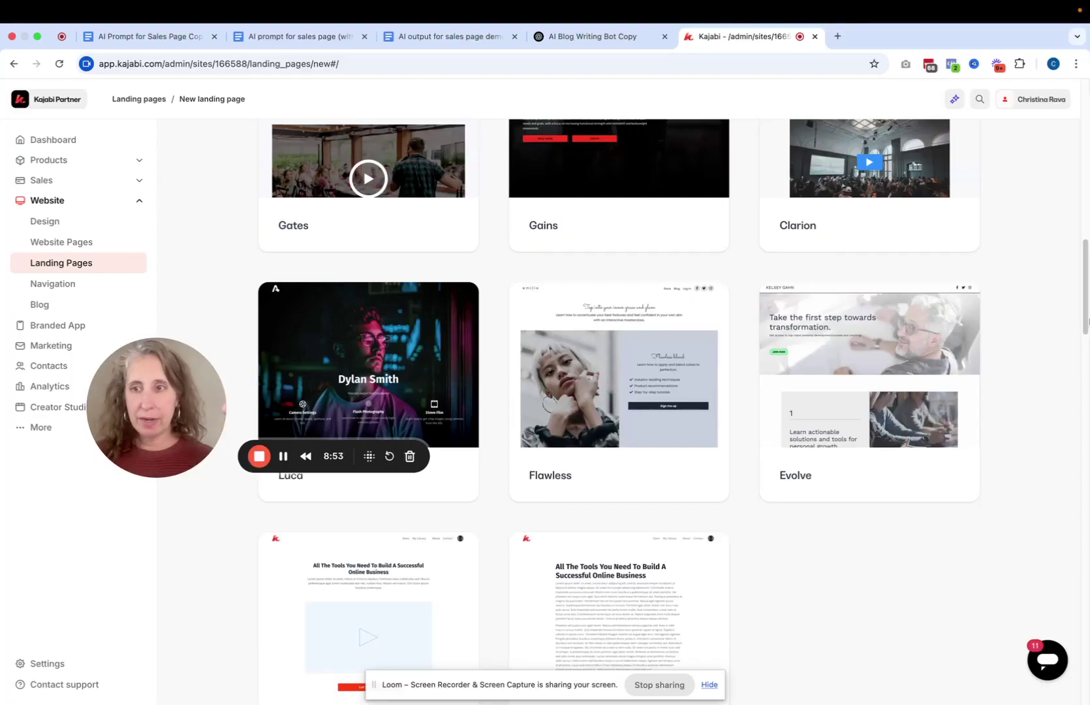
pyautogui.scroll(5, 1088, 264)
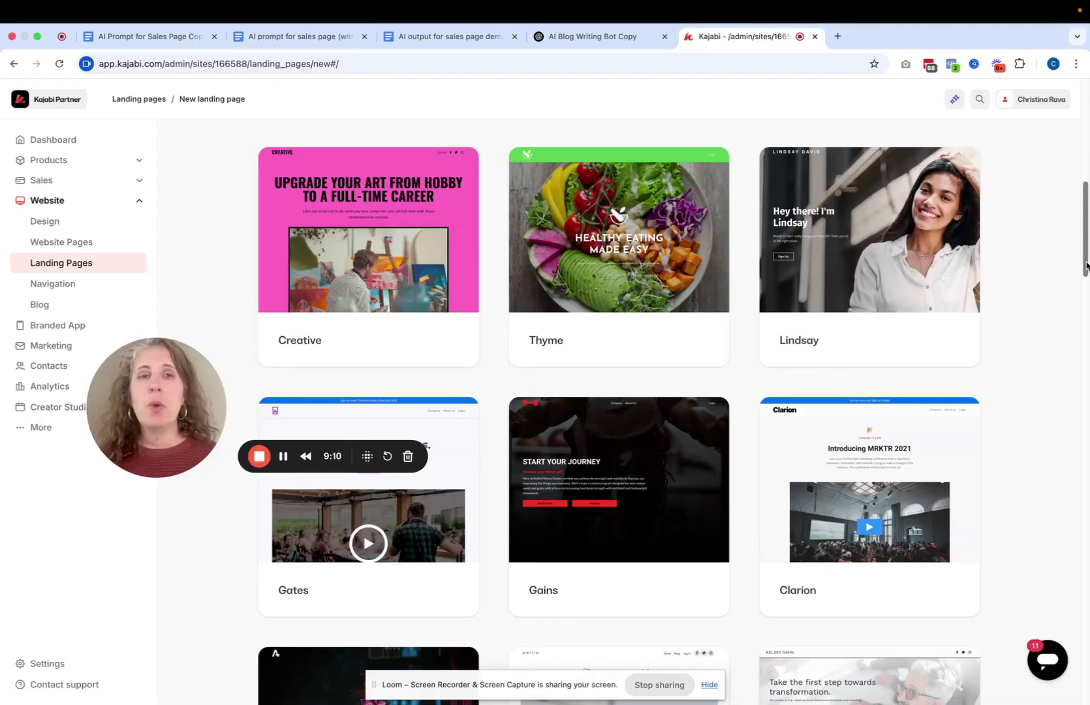
pyautogui.moveTo(1086, 263); pyautogui.dragTo(1086, 220)
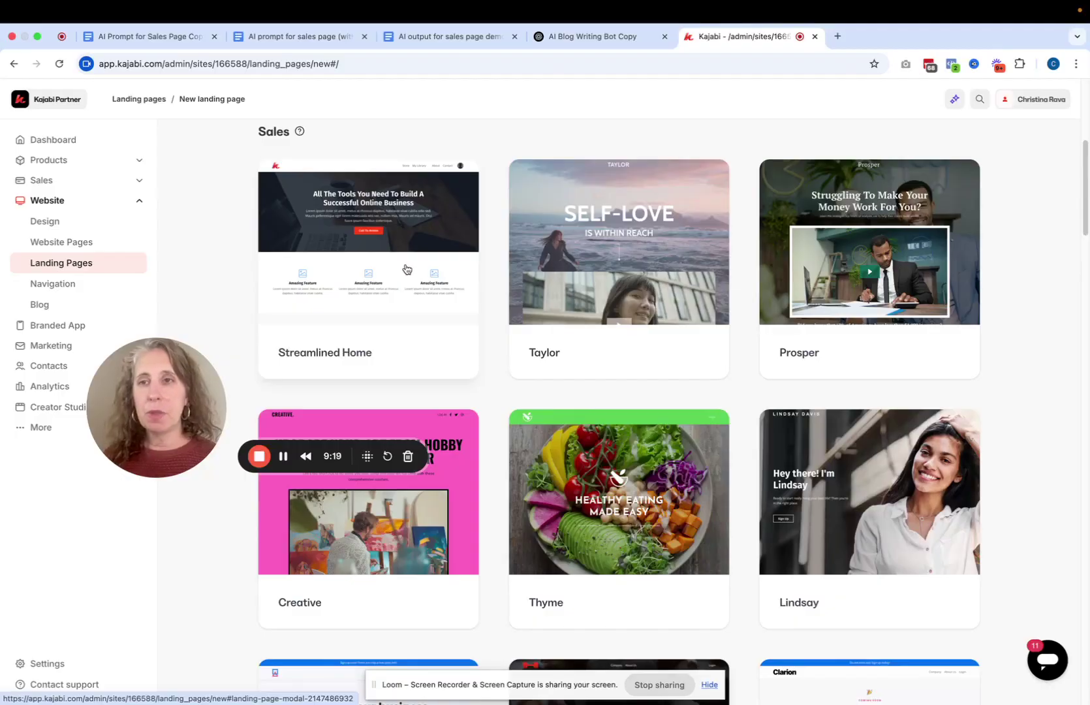
# - Open the existing landing page Sales Page Demo 0 for editing and look over its sections from hero to call to action
pyautogui.click(107, 265)
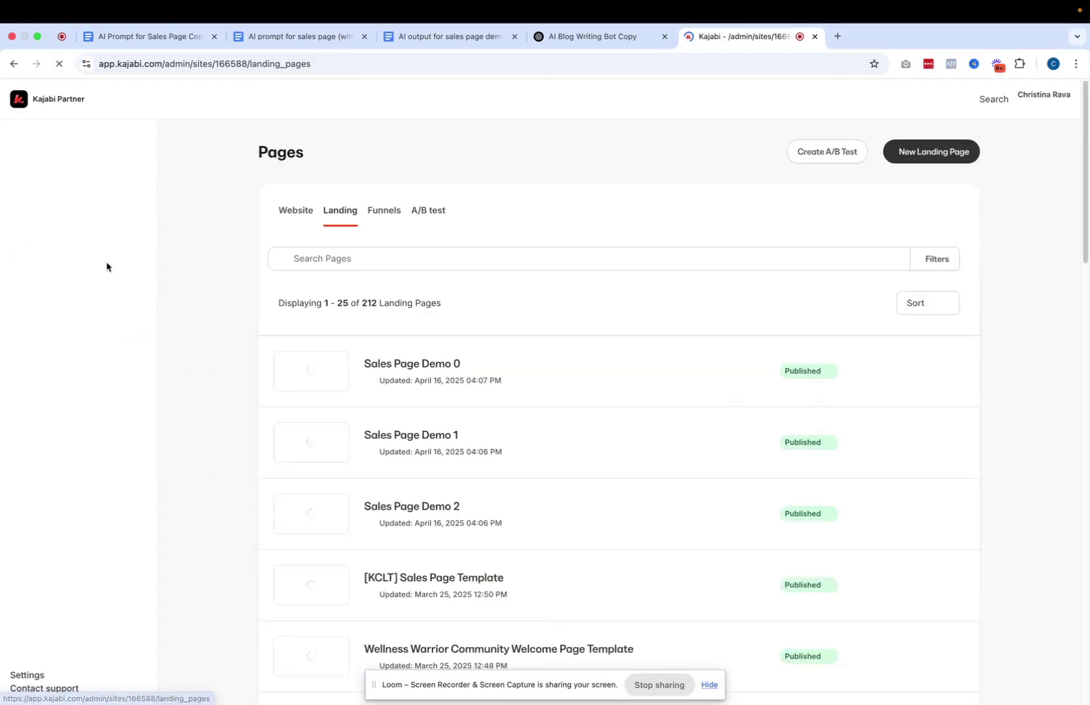
pyautogui.click(395, 365)
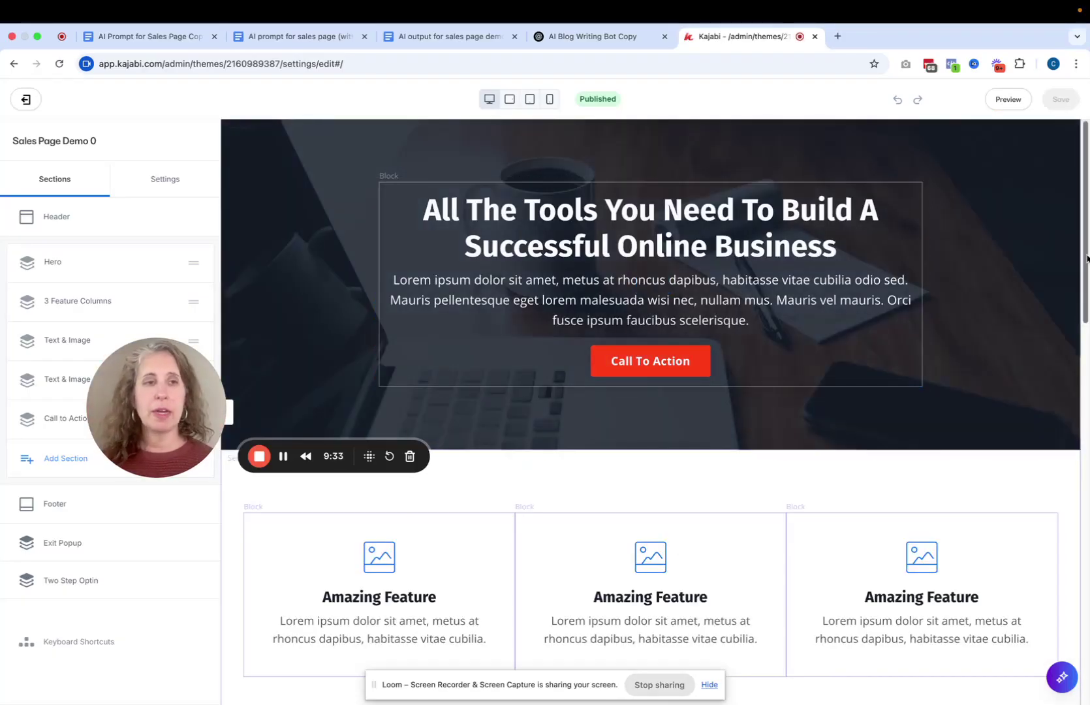
pyautogui.moveTo(1087, 258); pyautogui.dragTo(1088, 346)
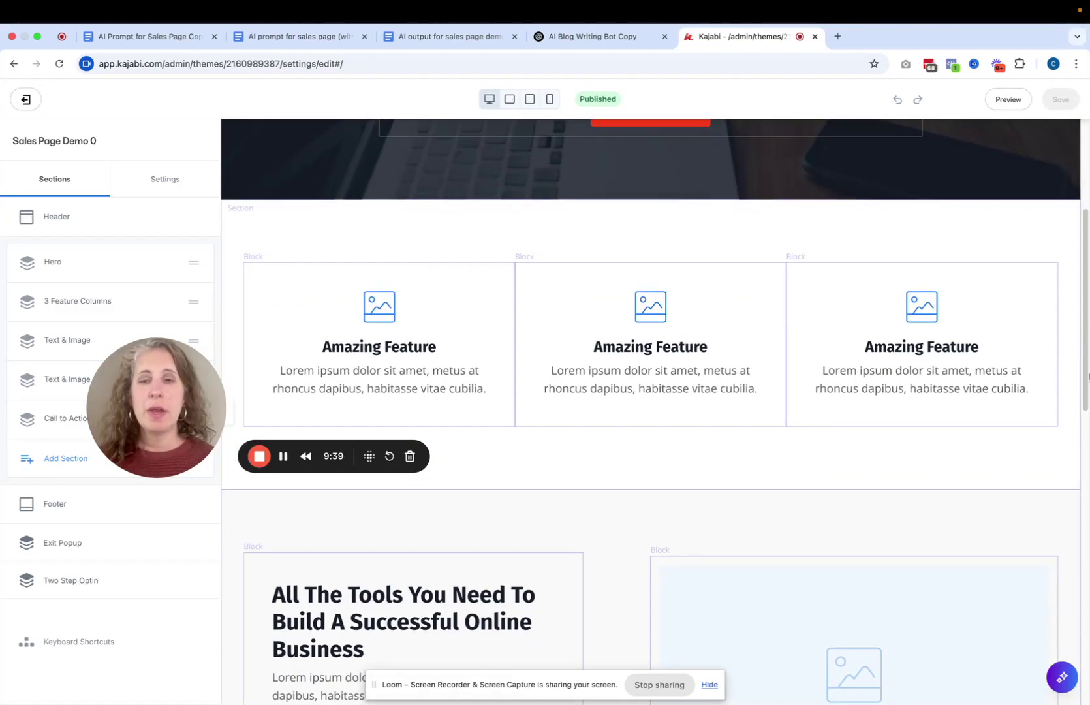
pyautogui.moveTo(1087, 331); pyautogui.dragTo(1087, 468)
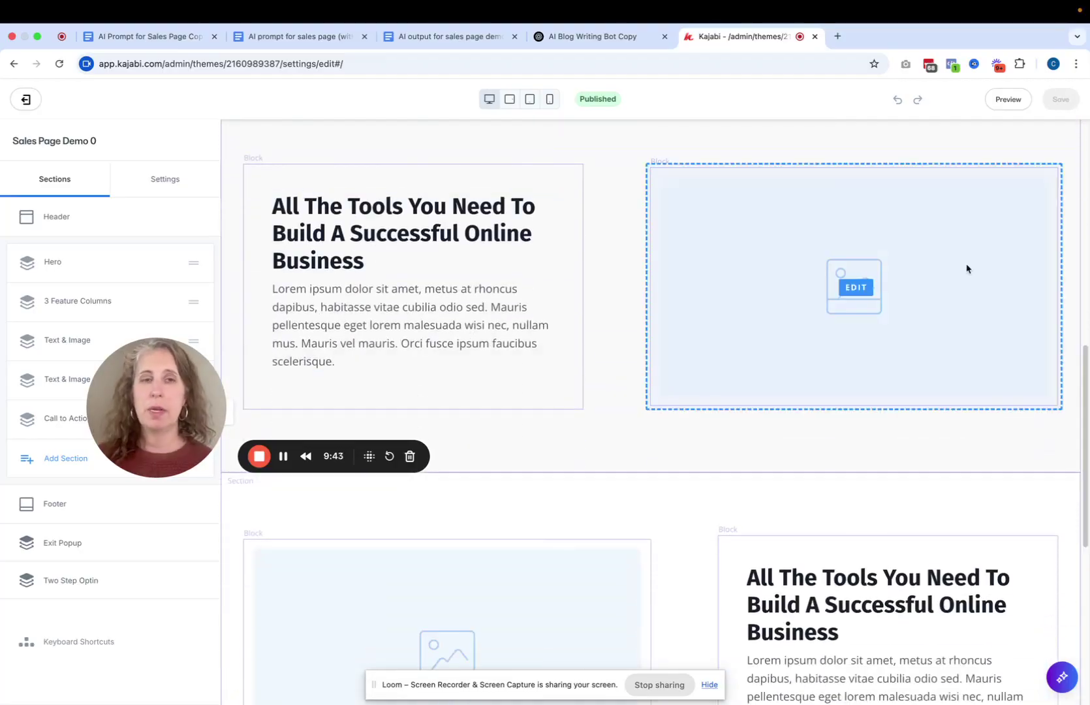
pyautogui.moveTo(1087, 363); pyautogui.dragTo(1089, 568)
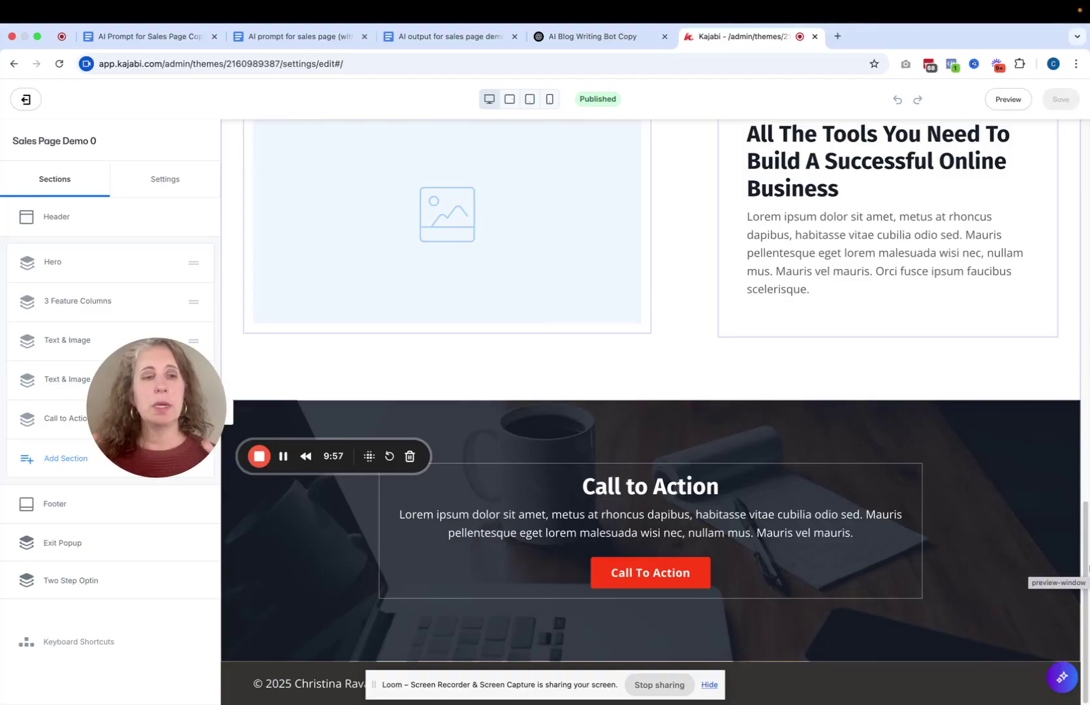
pyautogui.moveTo(1087, 568); pyautogui.dragTo(1088, 370)
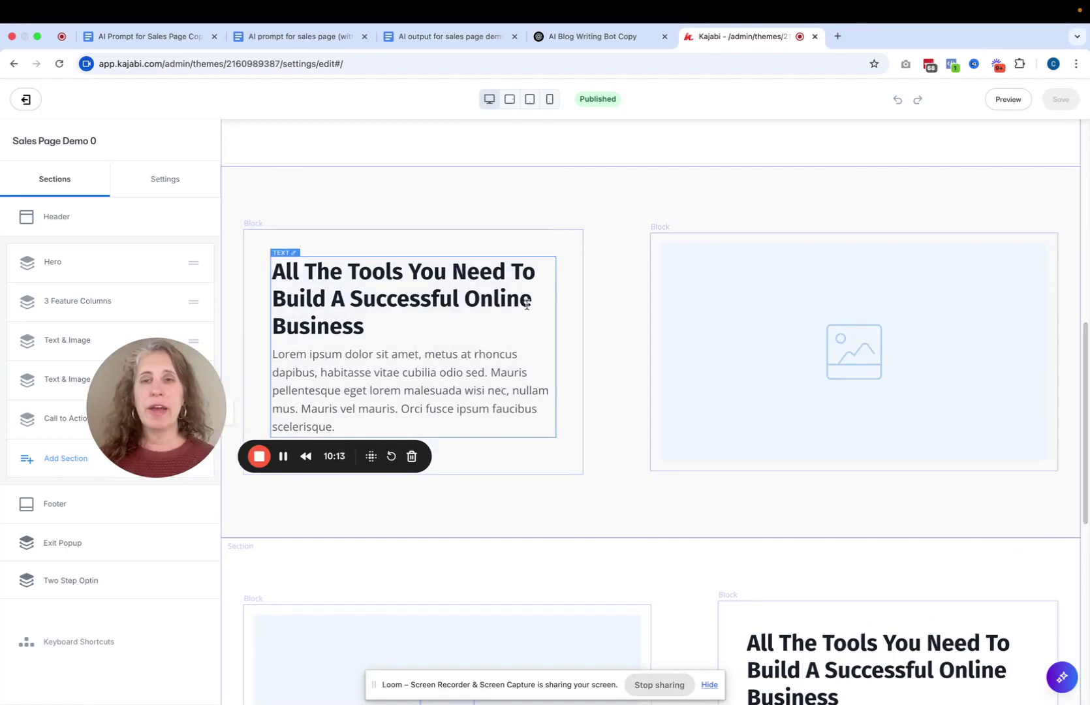
# - Duplicate both Text & Image sections of the landing page and return to the section list
pyautogui.moveTo(145, 375); pyautogui.dragTo(304, 361)
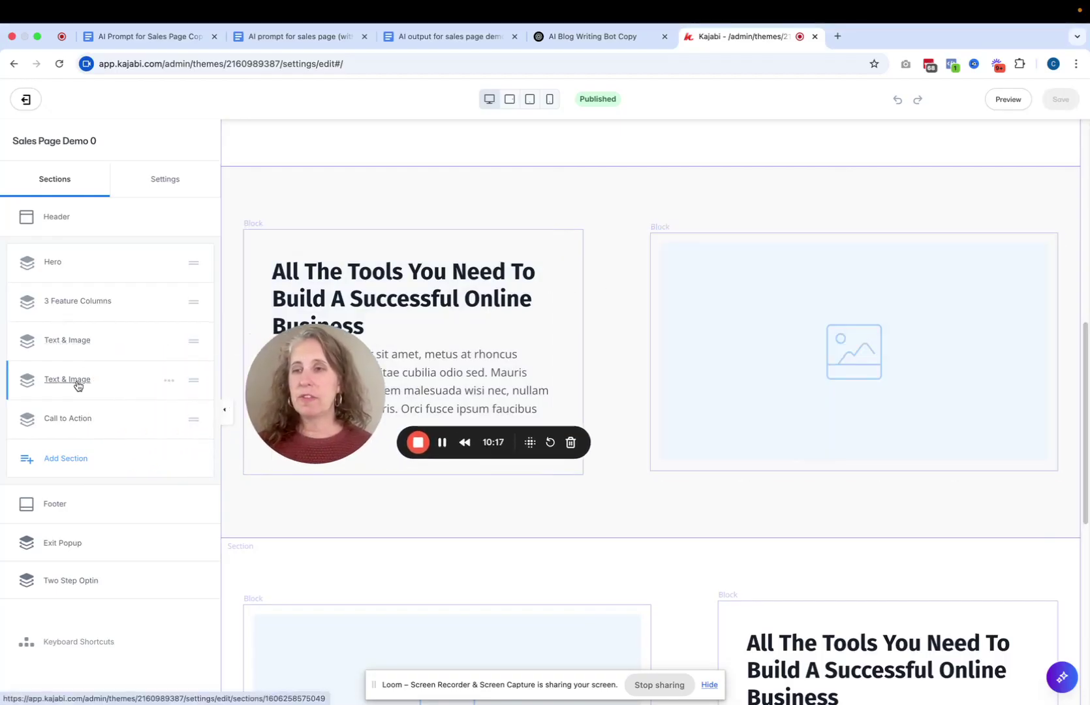
pyautogui.click(169, 341)
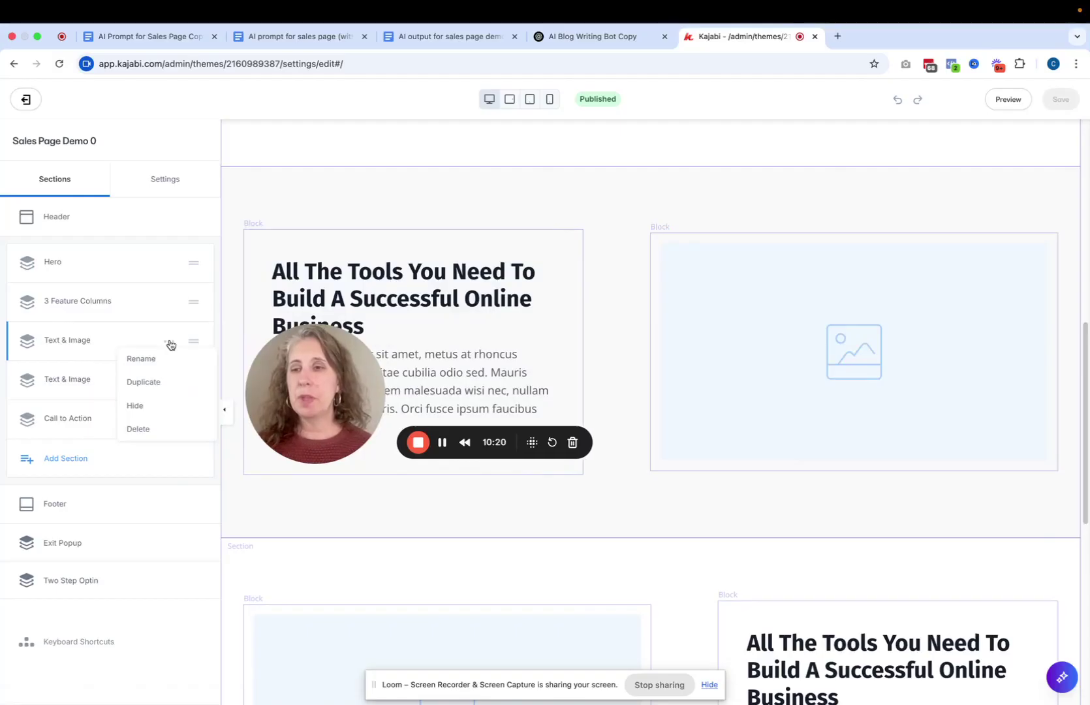
pyautogui.click(165, 385)
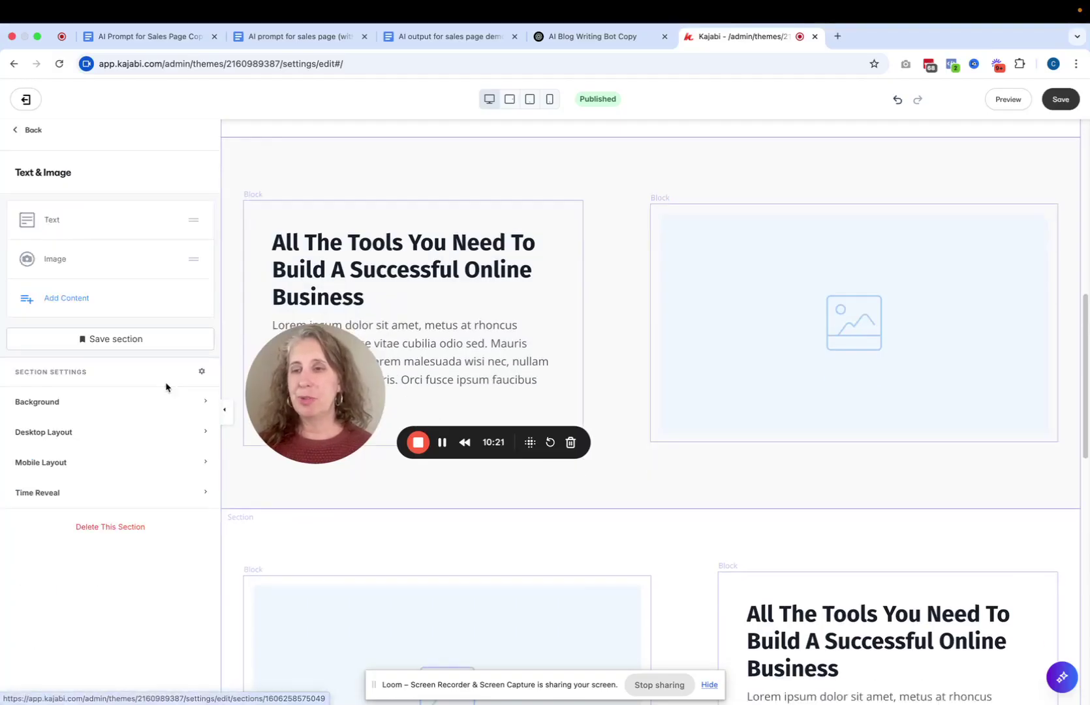
pyautogui.click(19, 131)
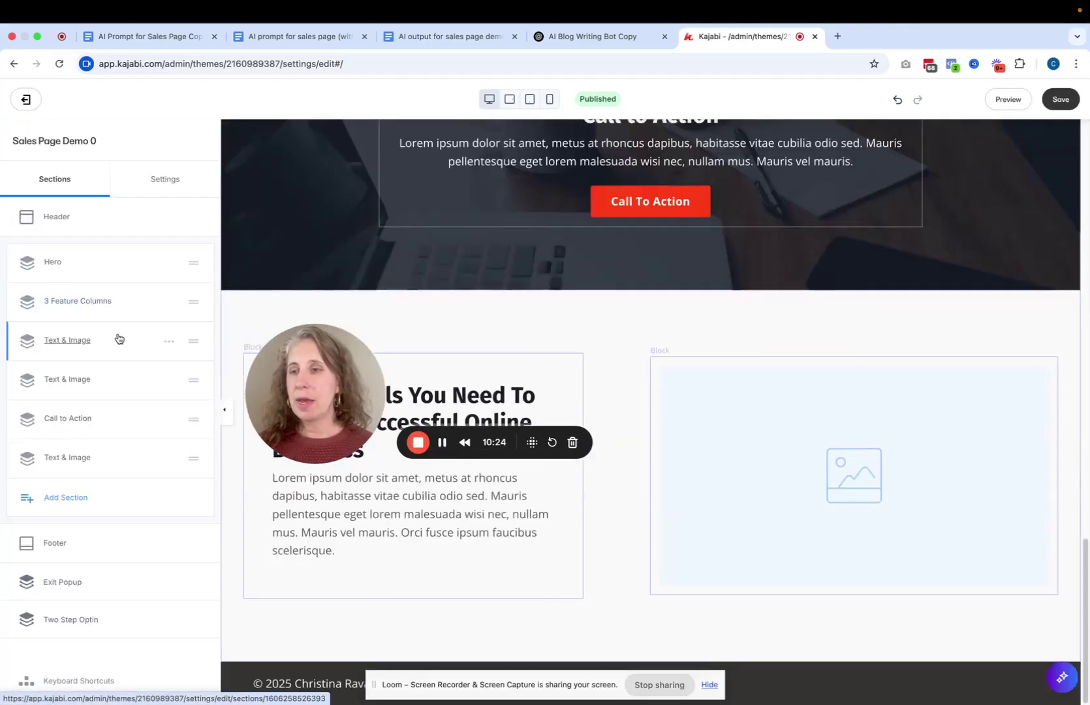
pyautogui.click(169, 380)
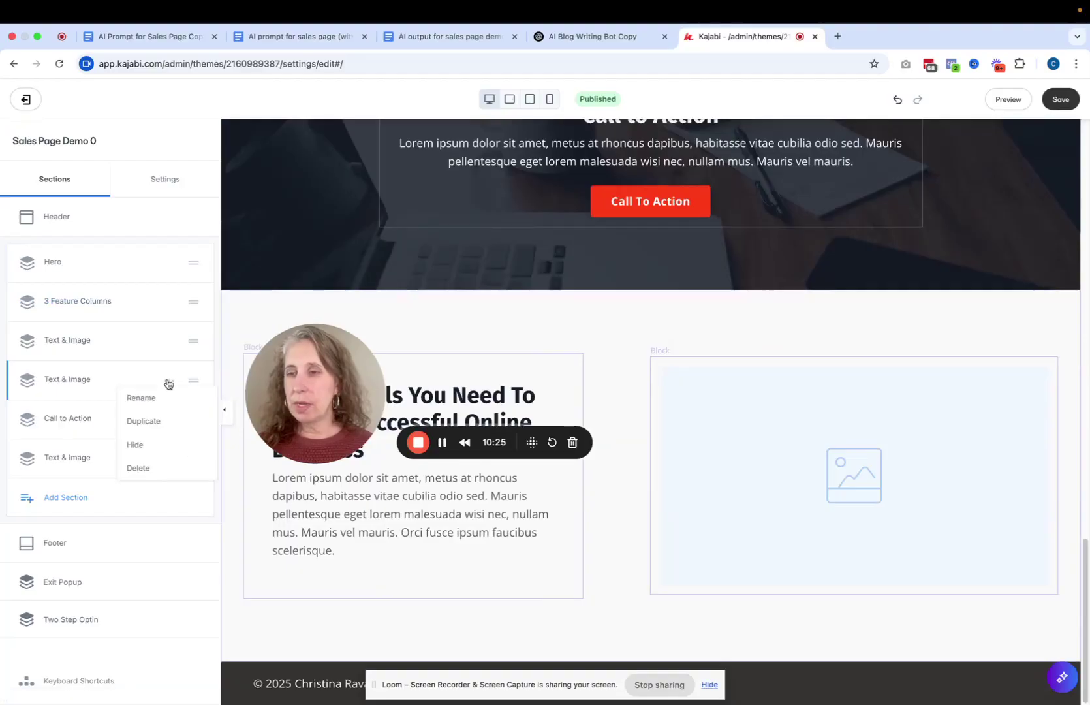
pyautogui.click(166, 421)
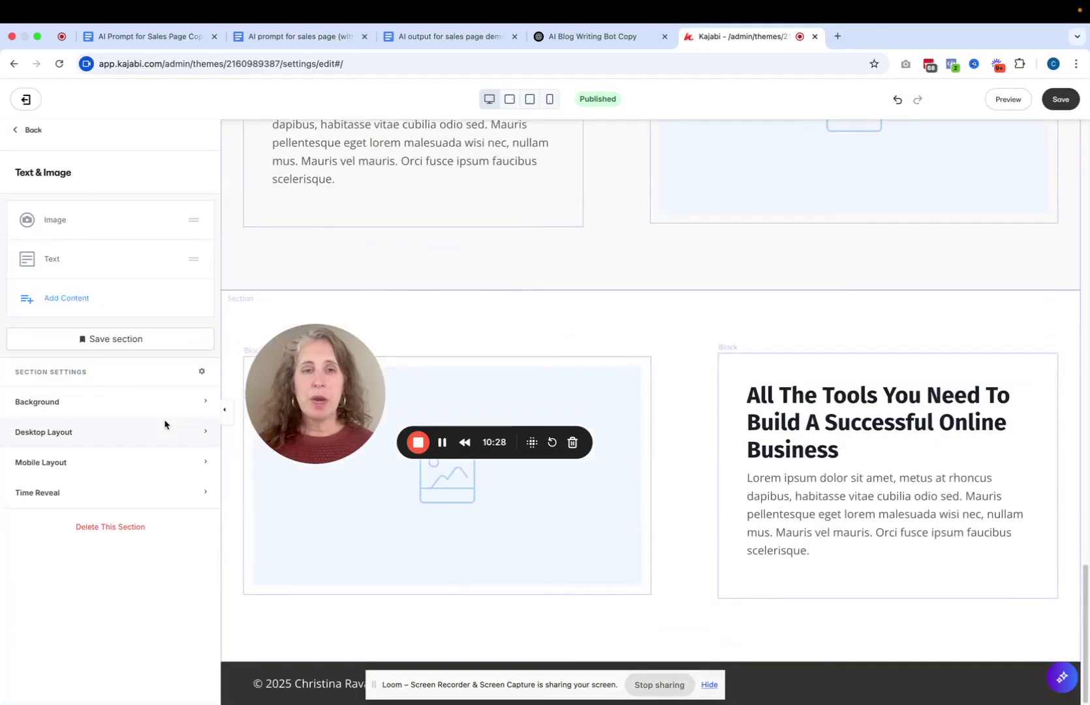
pyautogui.moveTo(285, 395); pyautogui.dragTo(97, 381)
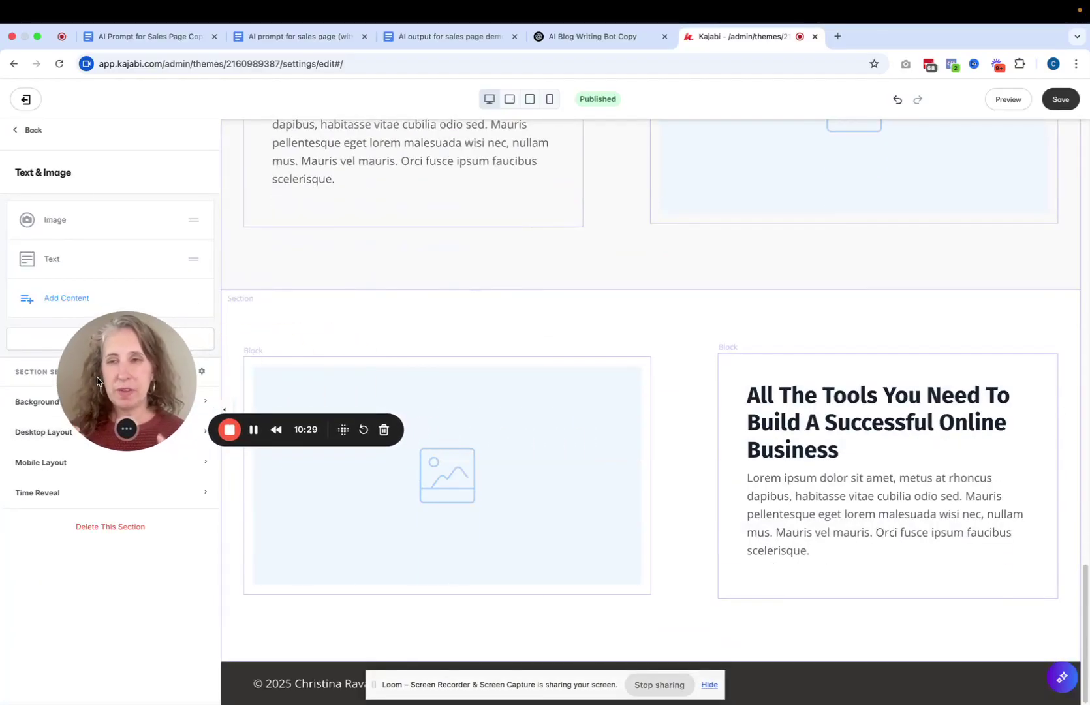
pyautogui.click(18, 132)
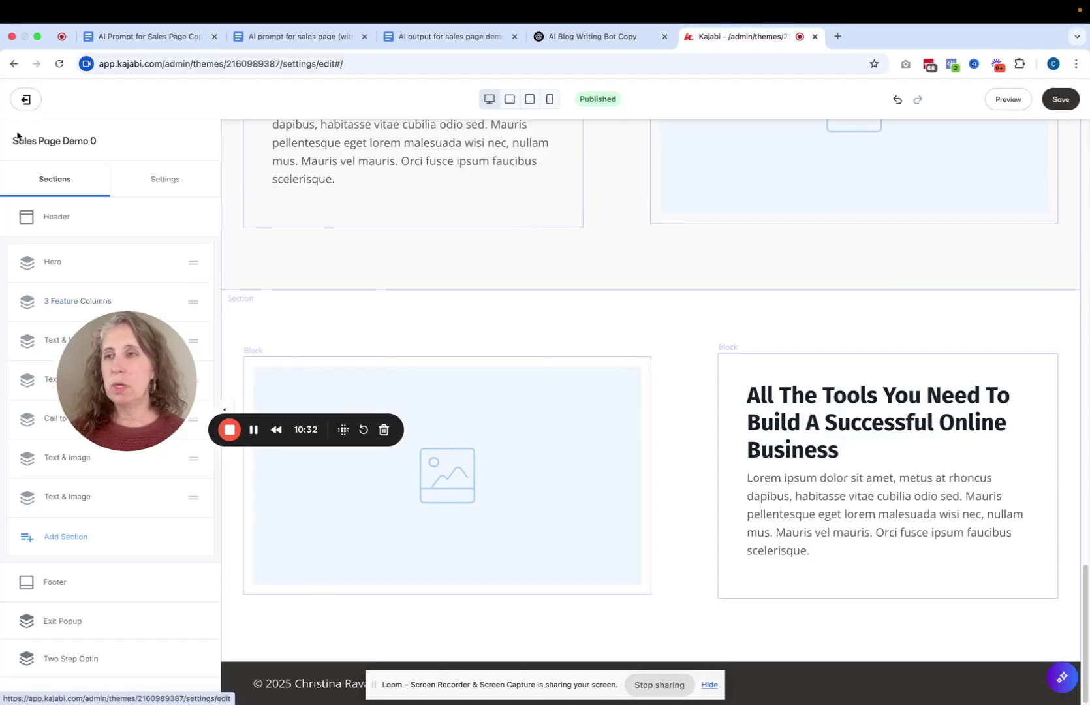
# - Duplicate the Call to Action section and save the page
pyautogui.moveTo(100, 342); pyautogui.dragTo(294, 341)
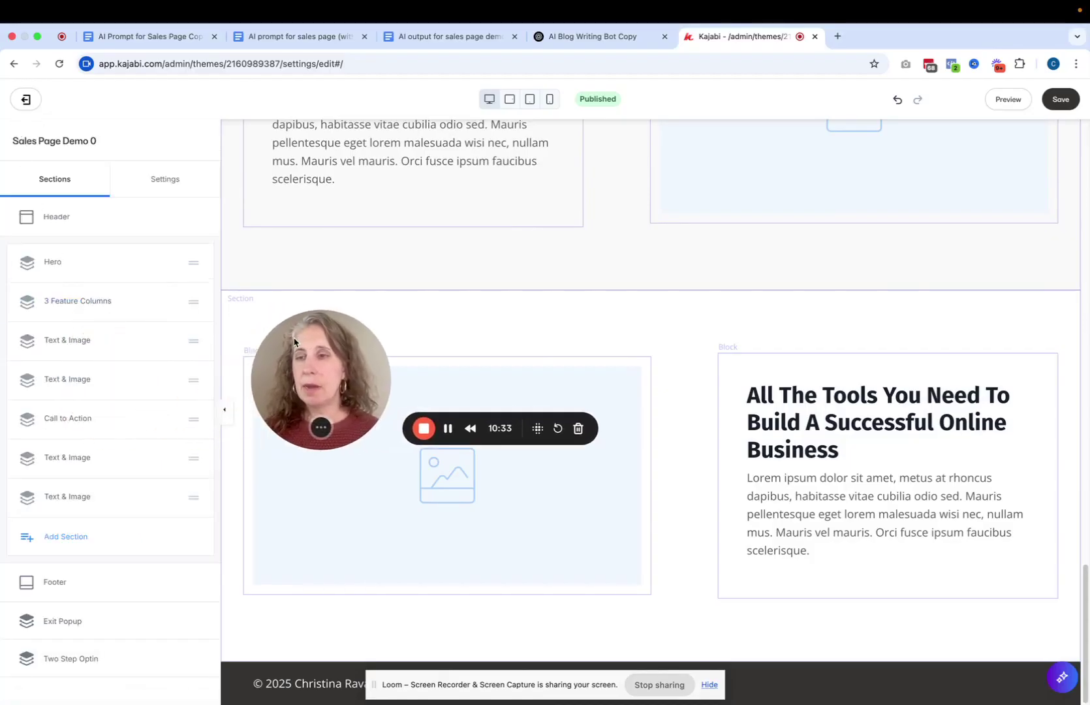
pyautogui.click(170, 422)
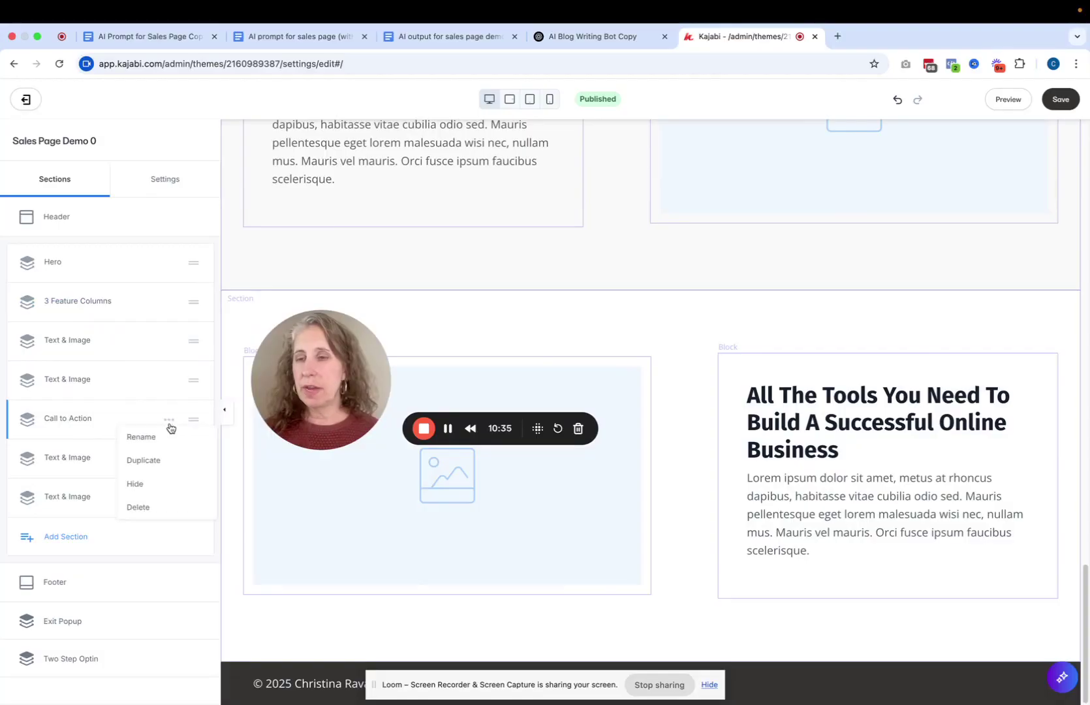
pyautogui.click(163, 467)
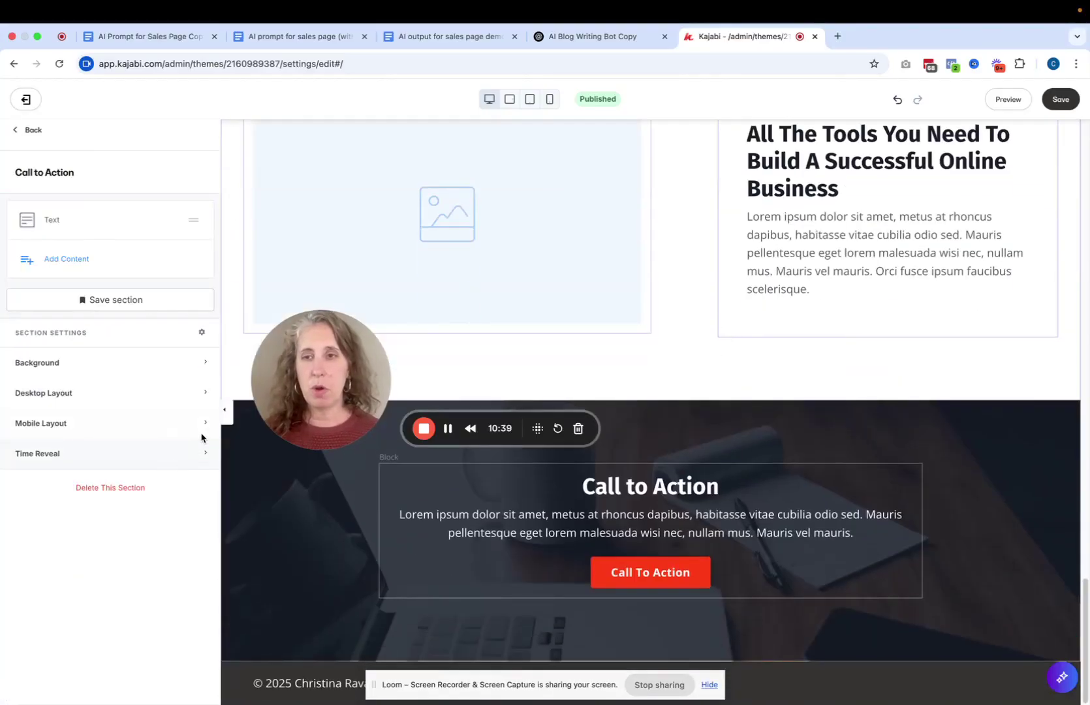
pyautogui.moveTo(321, 418); pyautogui.dragTo(133, 425)
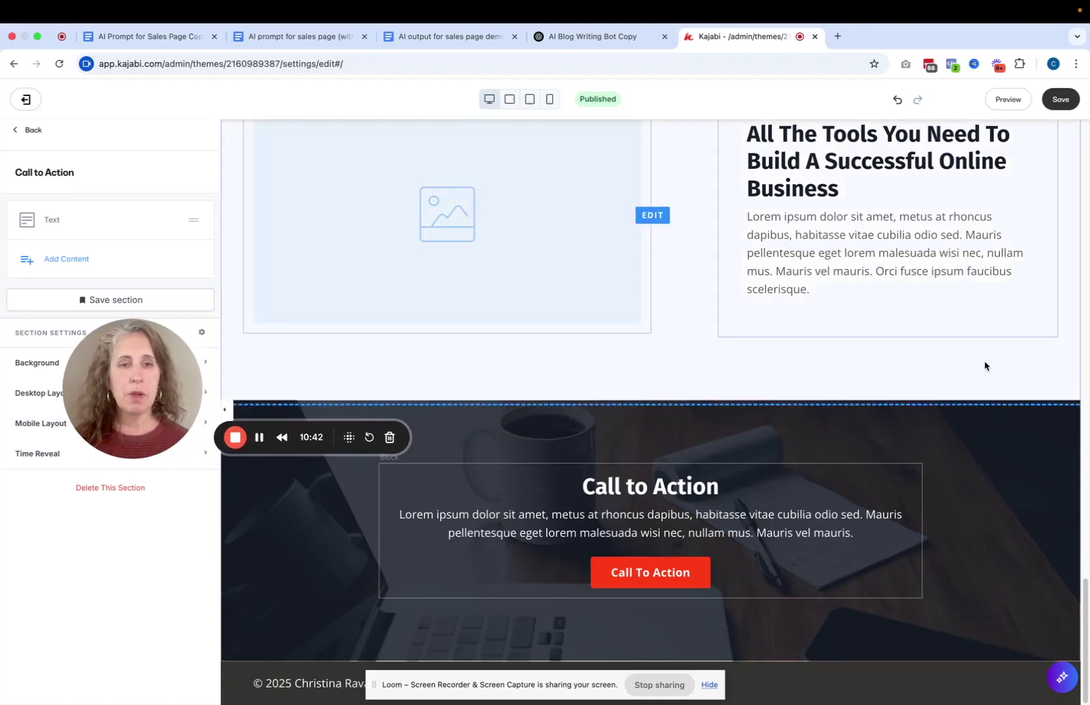
pyautogui.click(1061, 100)
# - Set the button background color in the page's style guide to hex D08507
pyautogui.click(34, 132)
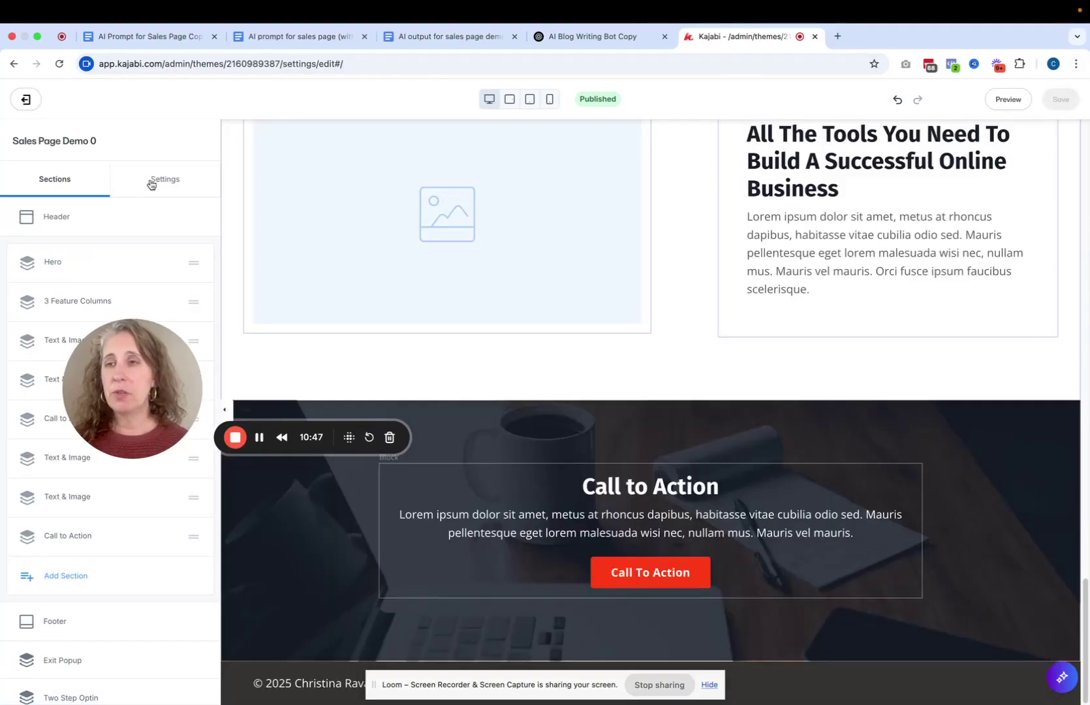
pyautogui.click(150, 185)
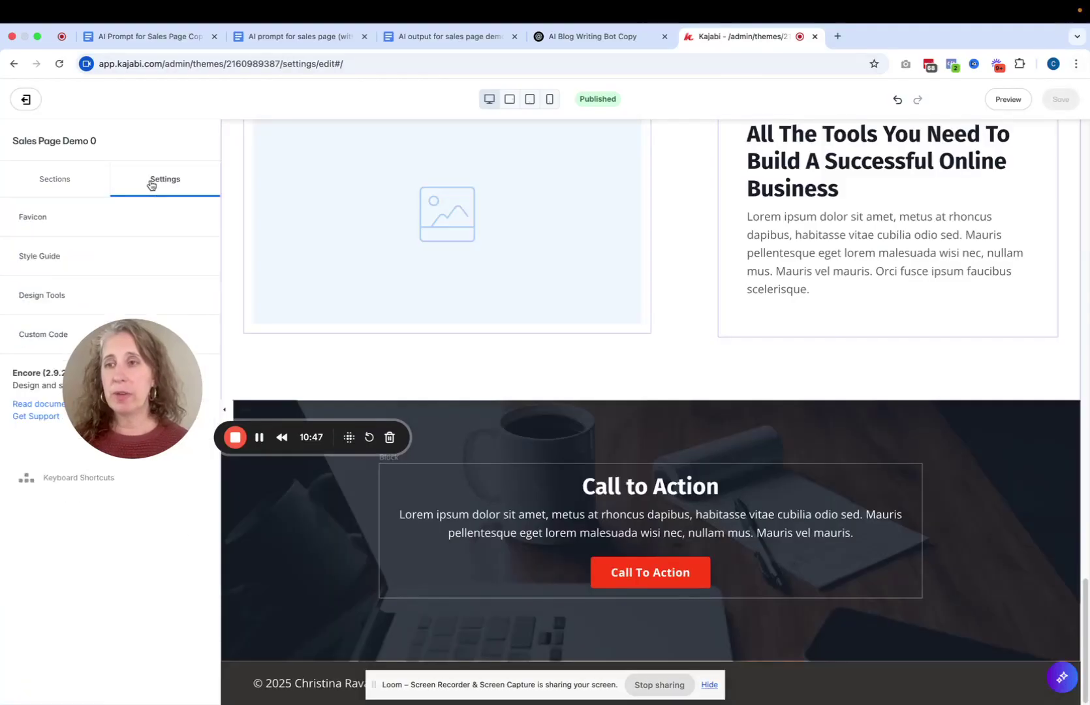
pyautogui.click(68, 259)
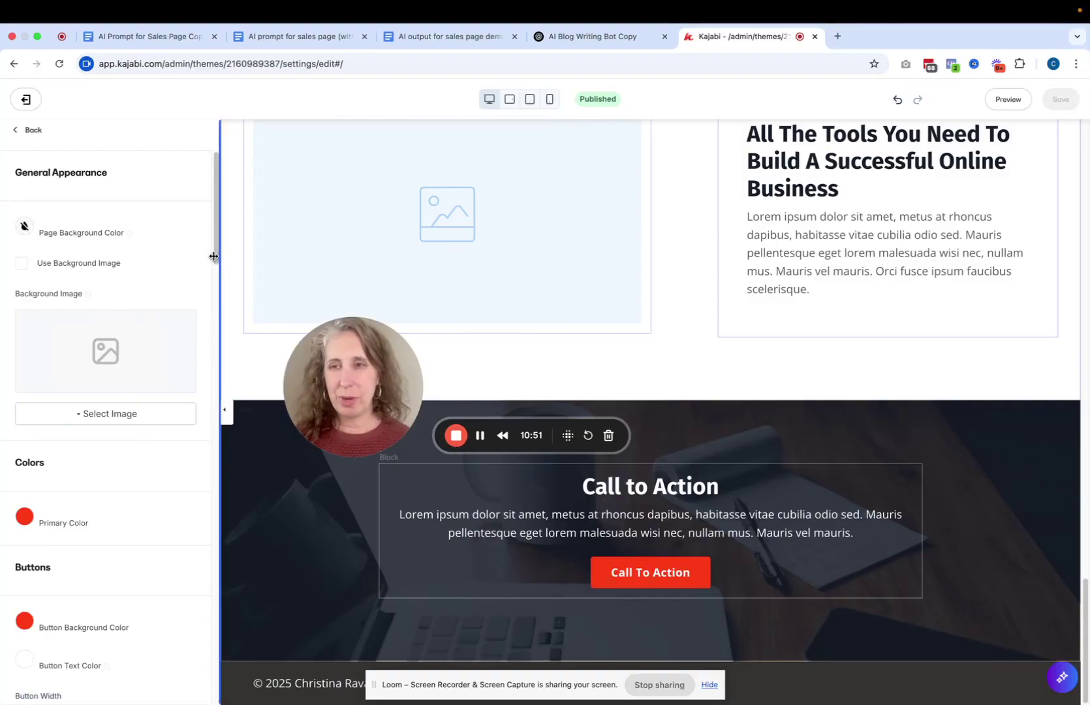
pyautogui.scroll(-5, 101, 303)
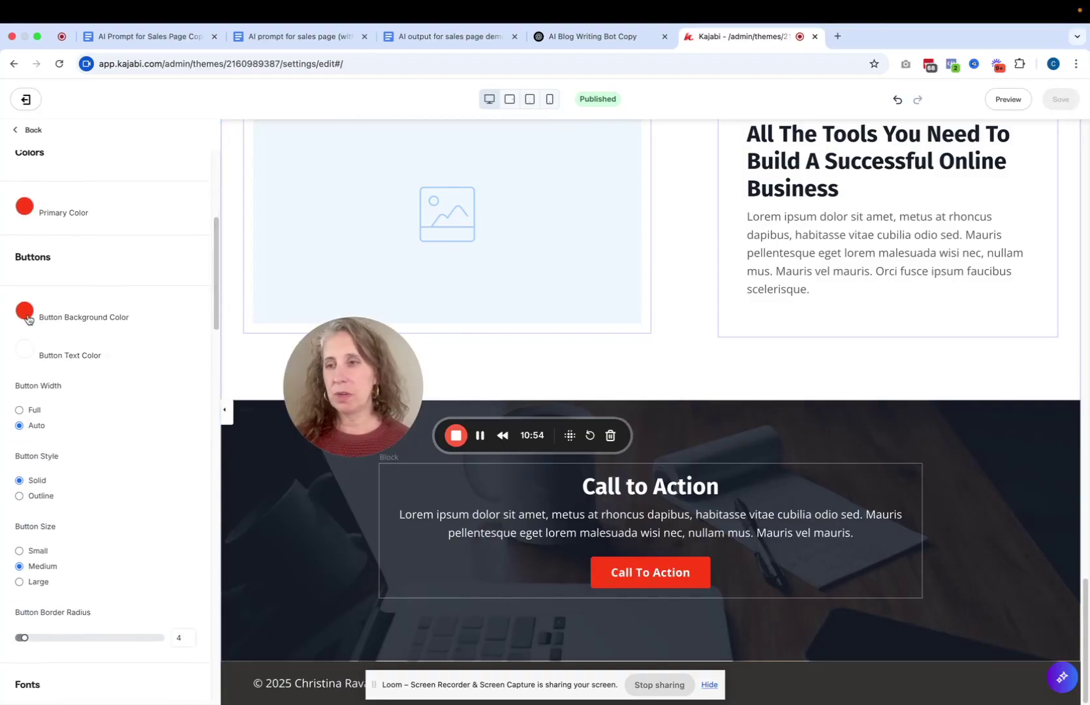
pyautogui.click(25, 312)
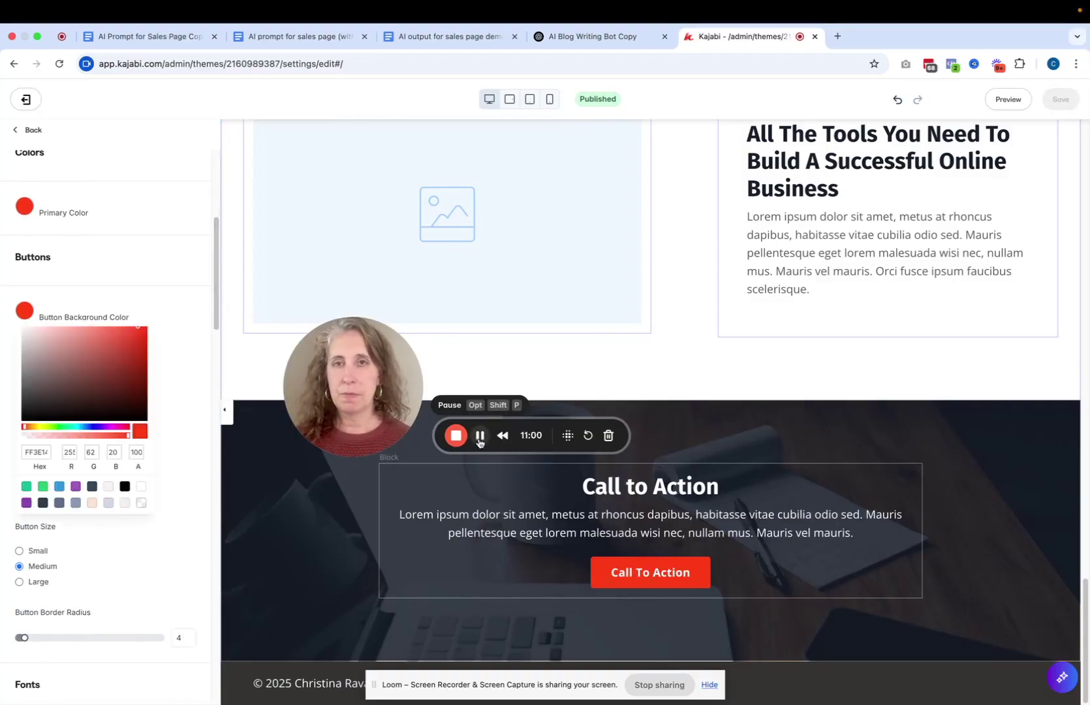
pyautogui.doubleClick(37, 452)
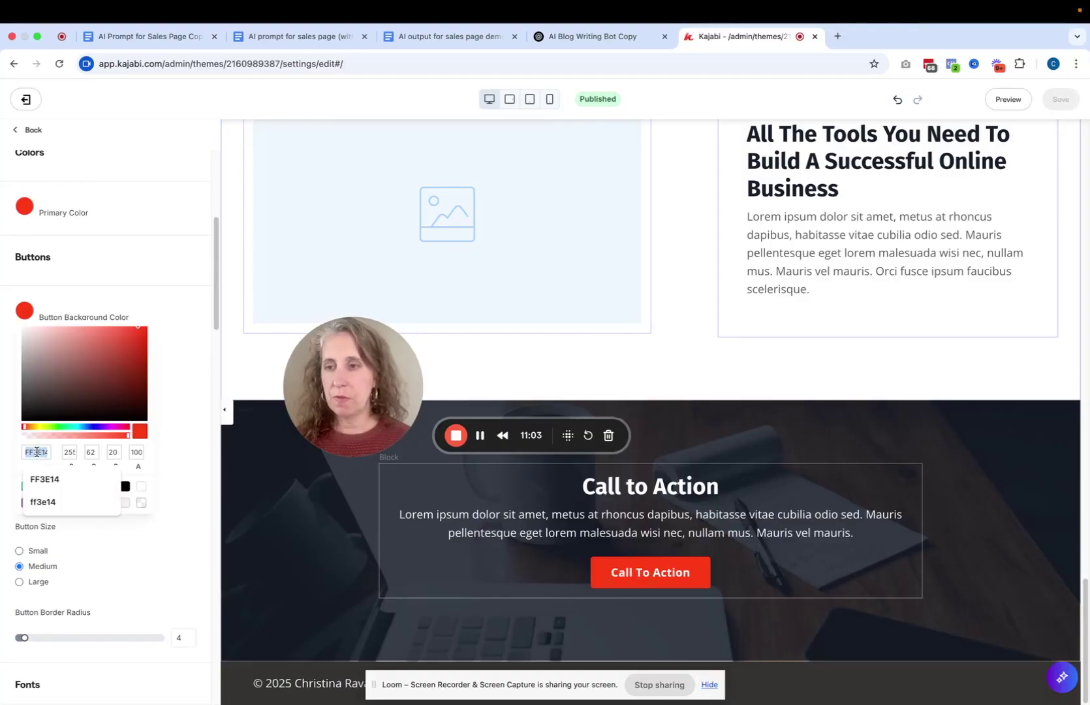
pyautogui.write('D08507')
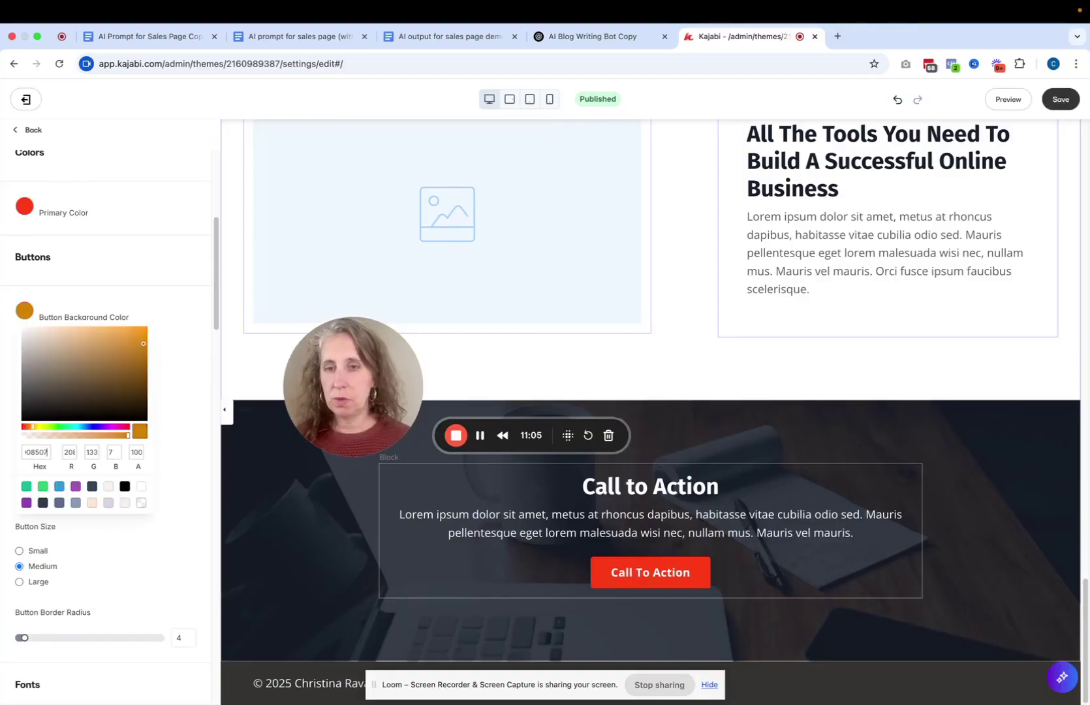
pyautogui.click(193, 373)
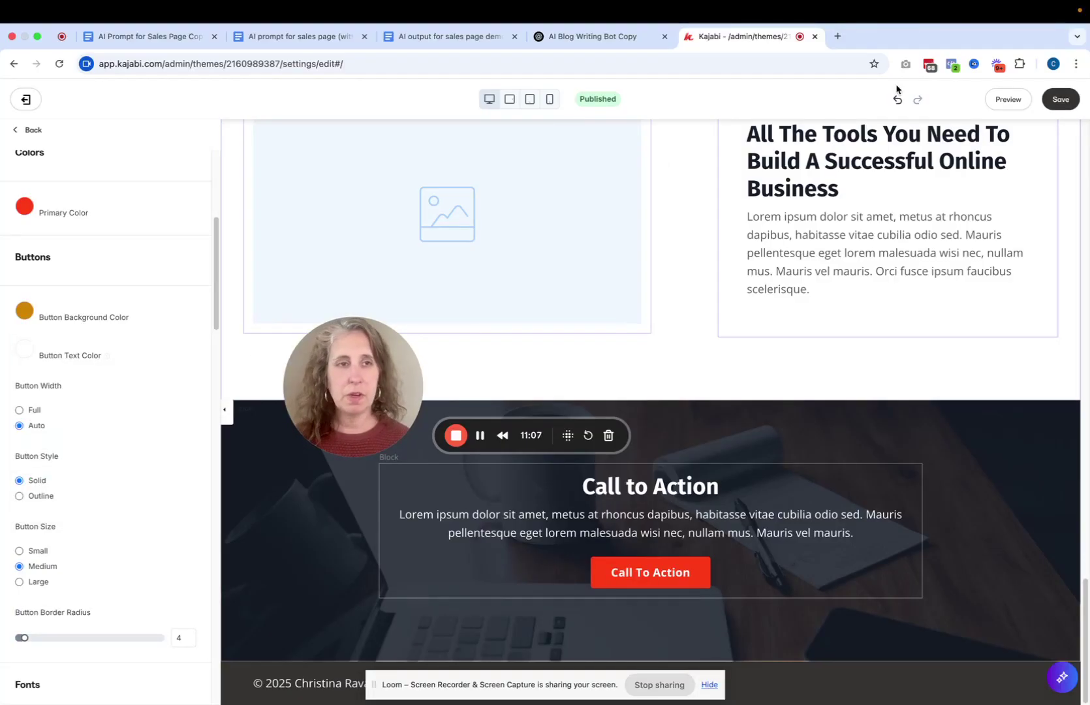
# - Set the style guide's primary color to hex D08507
pyautogui.click(24, 207)
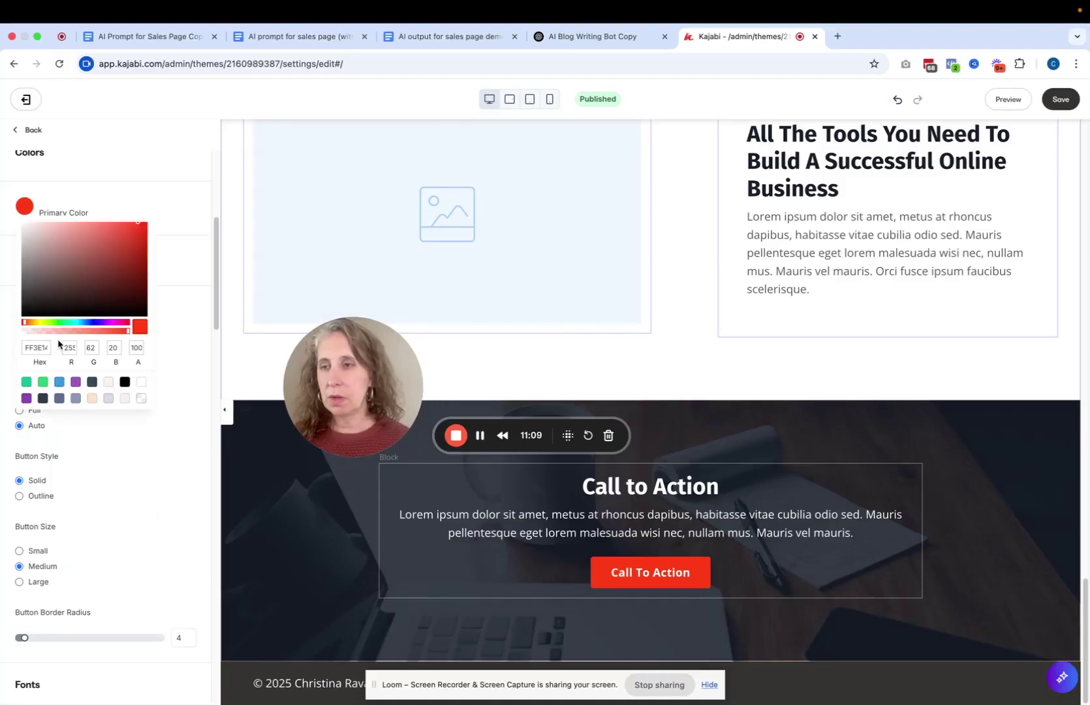
pyautogui.doubleClick(37, 348)
pyautogui.write('D08507')
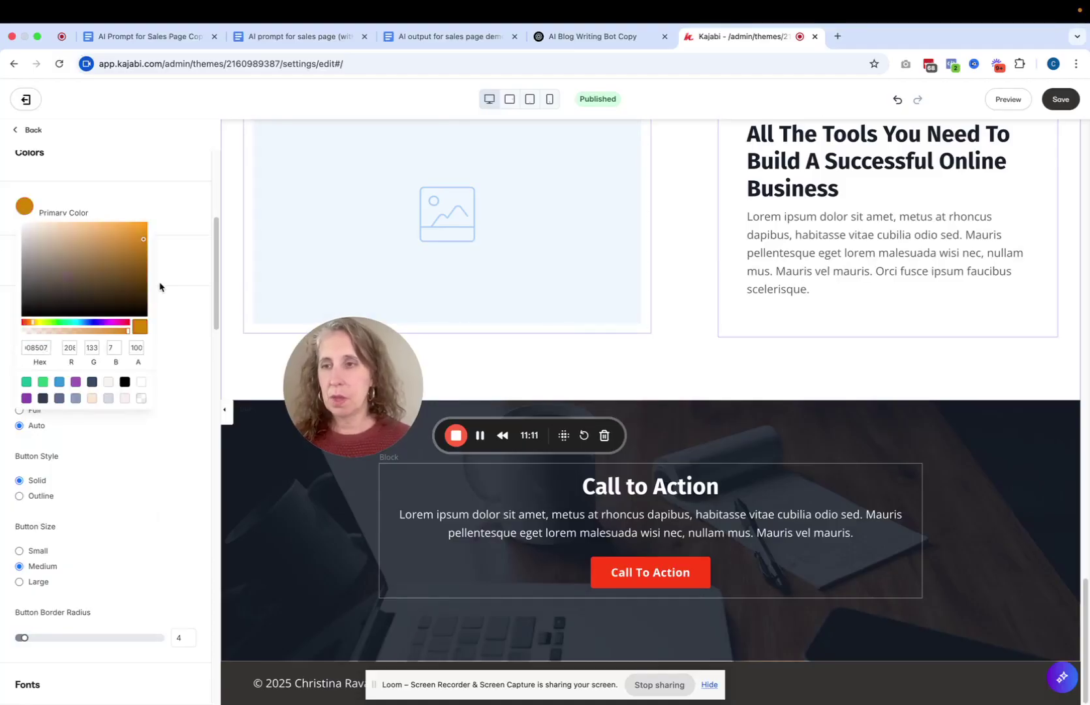
pyautogui.click(196, 278)
# - Set the body font to Montserrat and the heading font weight to Normal, and save the page
pyautogui.moveTo(215, 282); pyautogui.dragTo(215, 393)
pyautogui.click(183, 245)
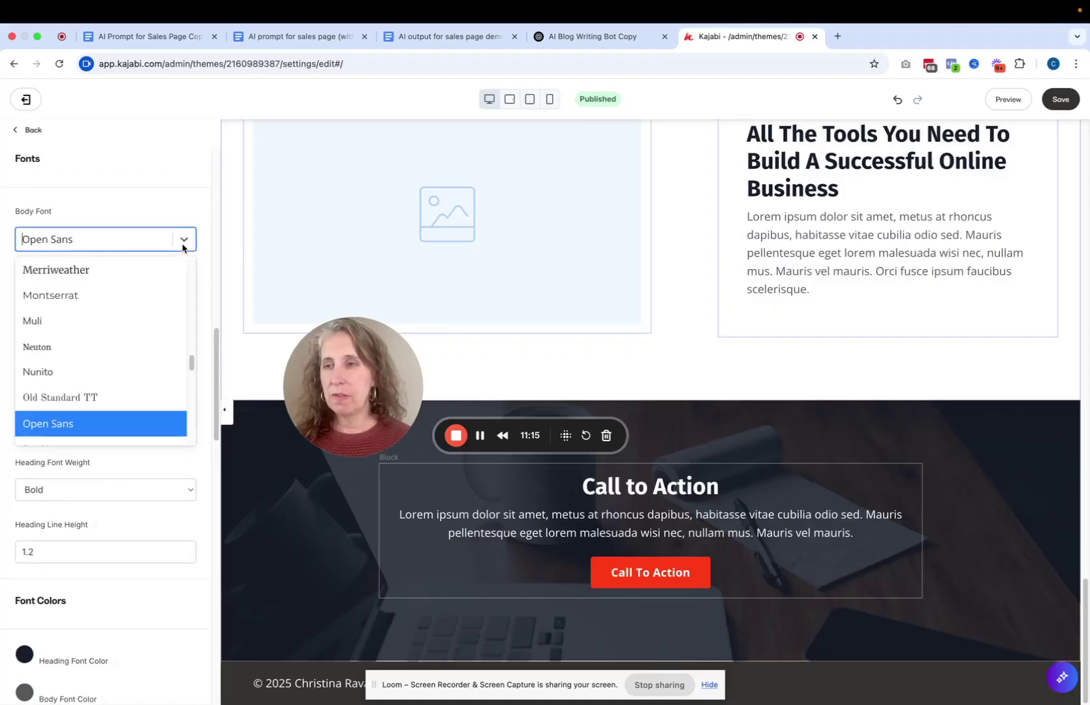
pyautogui.click(157, 296)
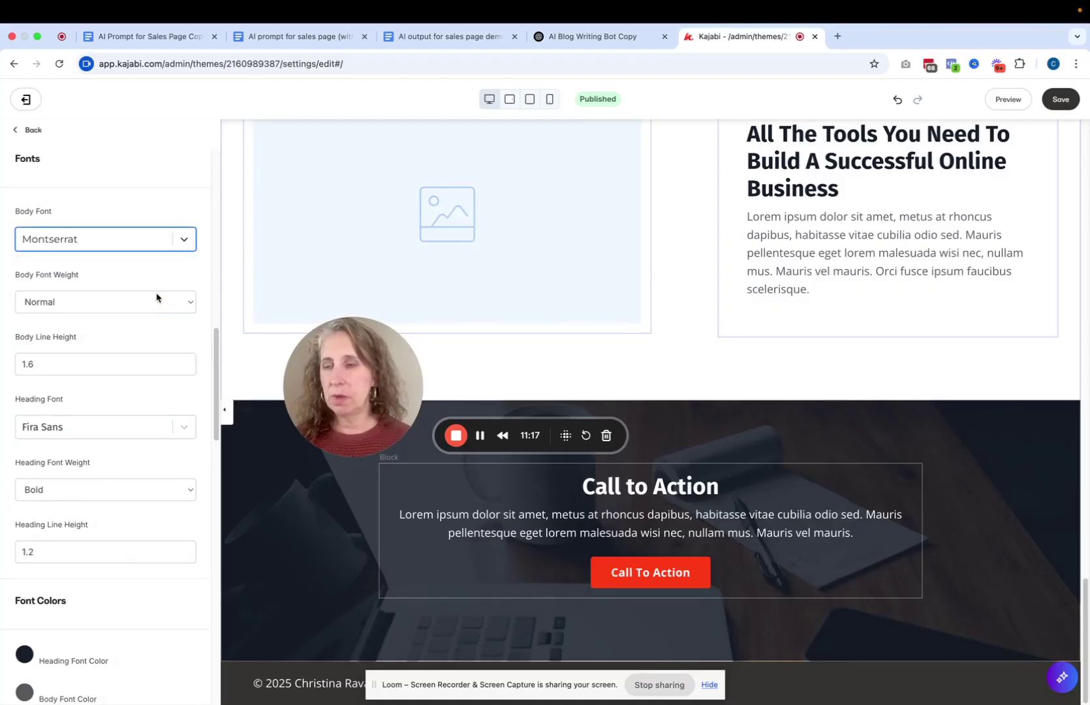
pyautogui.click(145, 489)
pyautogui.click(137, 477)
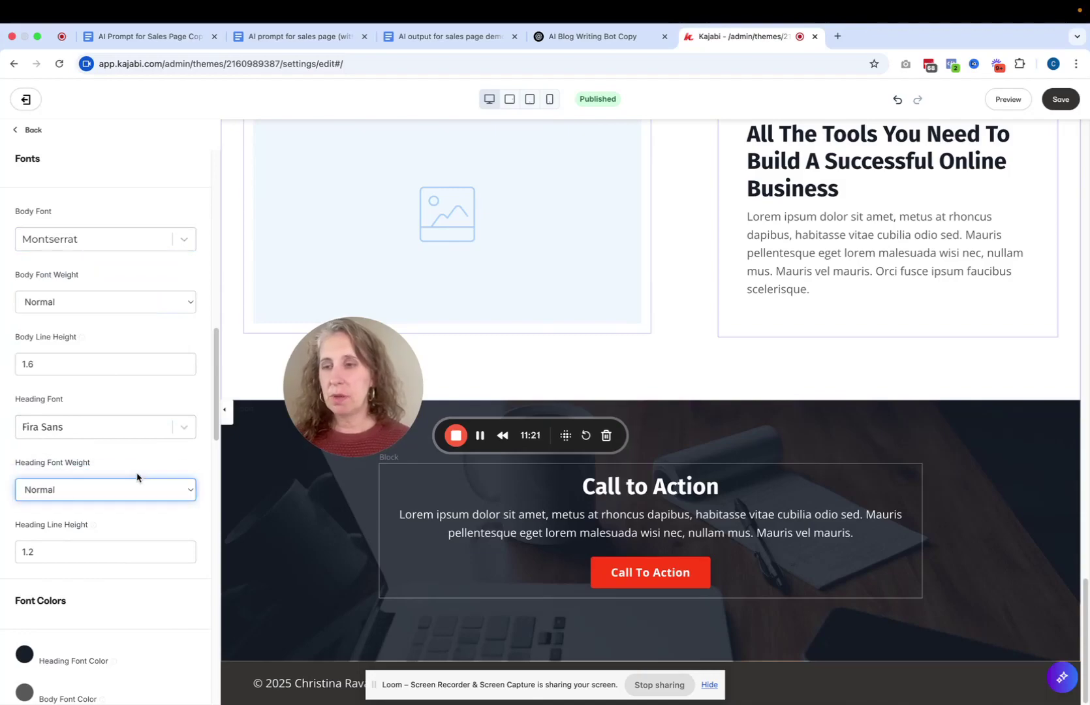
pyautogui.click(1056, 101)
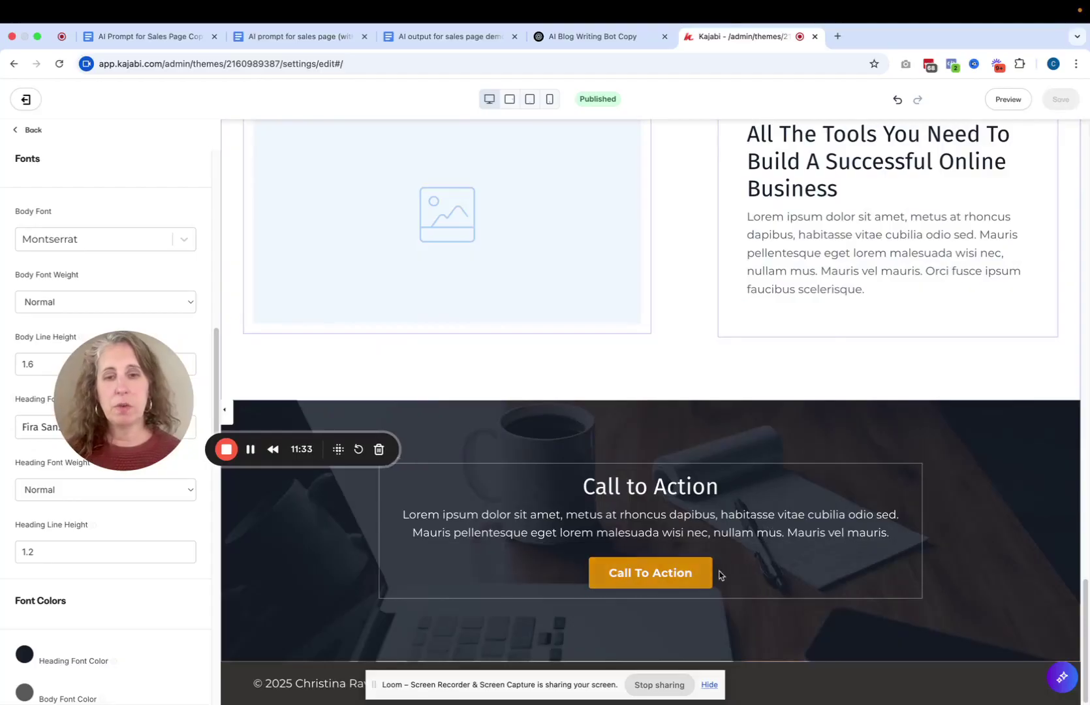
# - Set the footer's background color to white
pyautogui.moveTo(1086, 607); pyautogui.dragTo(1088, 58)
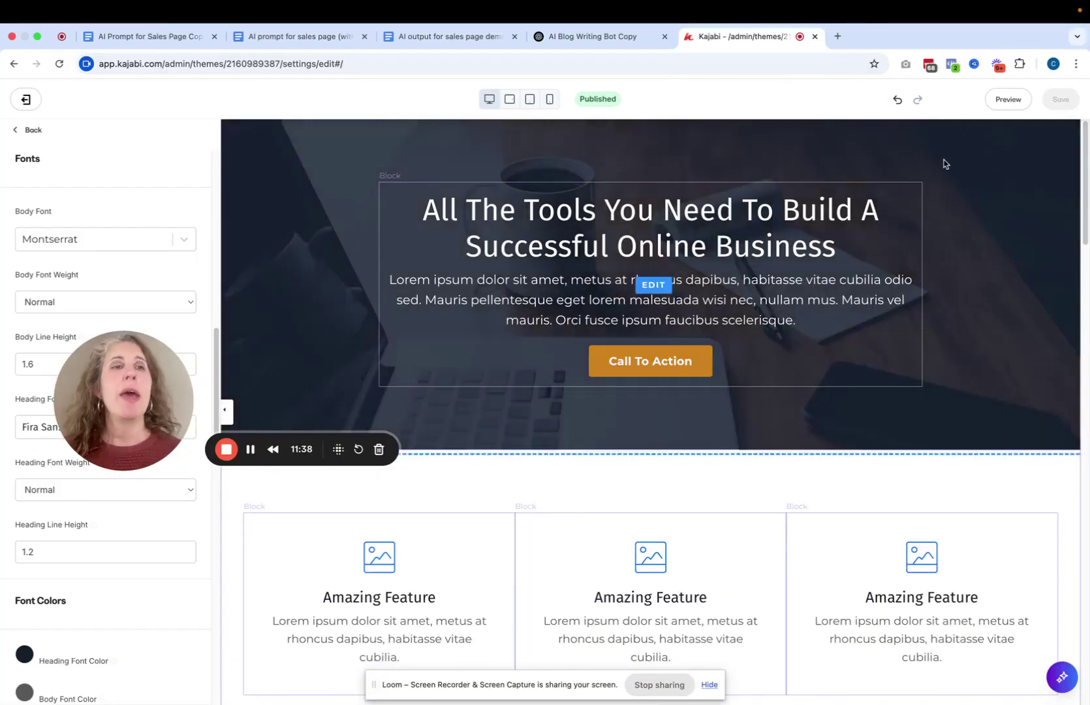
pyautogui.moveTo(1086, 192); pyautogui.dragTo(1088, 659)
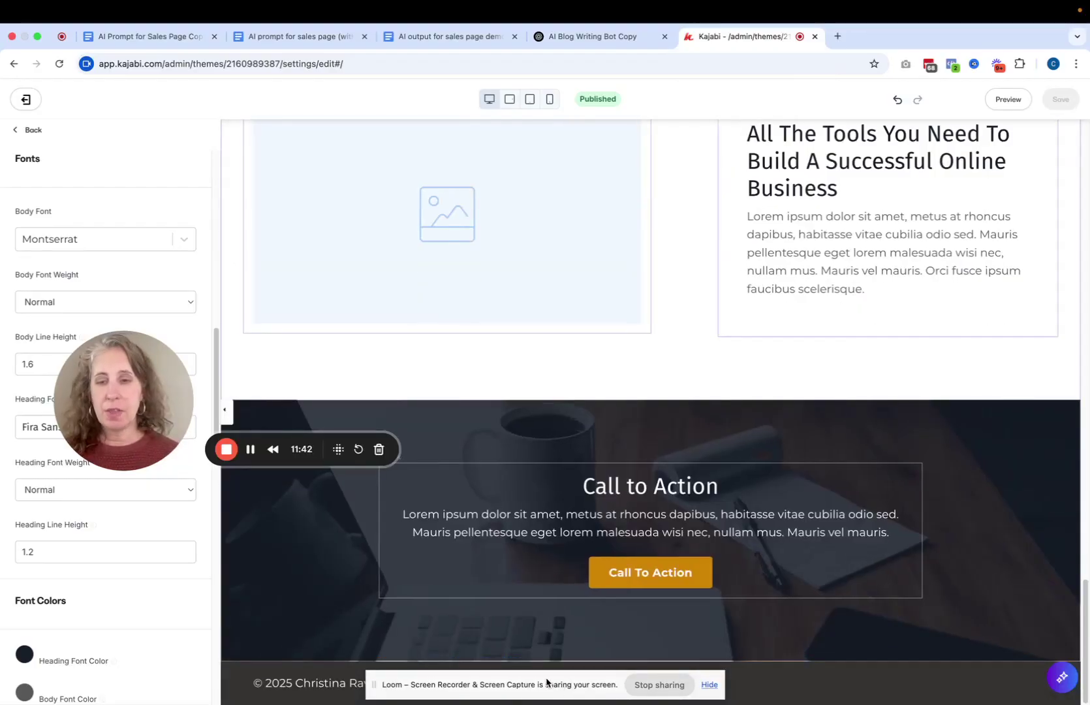
pyautogui.click(245, 685)
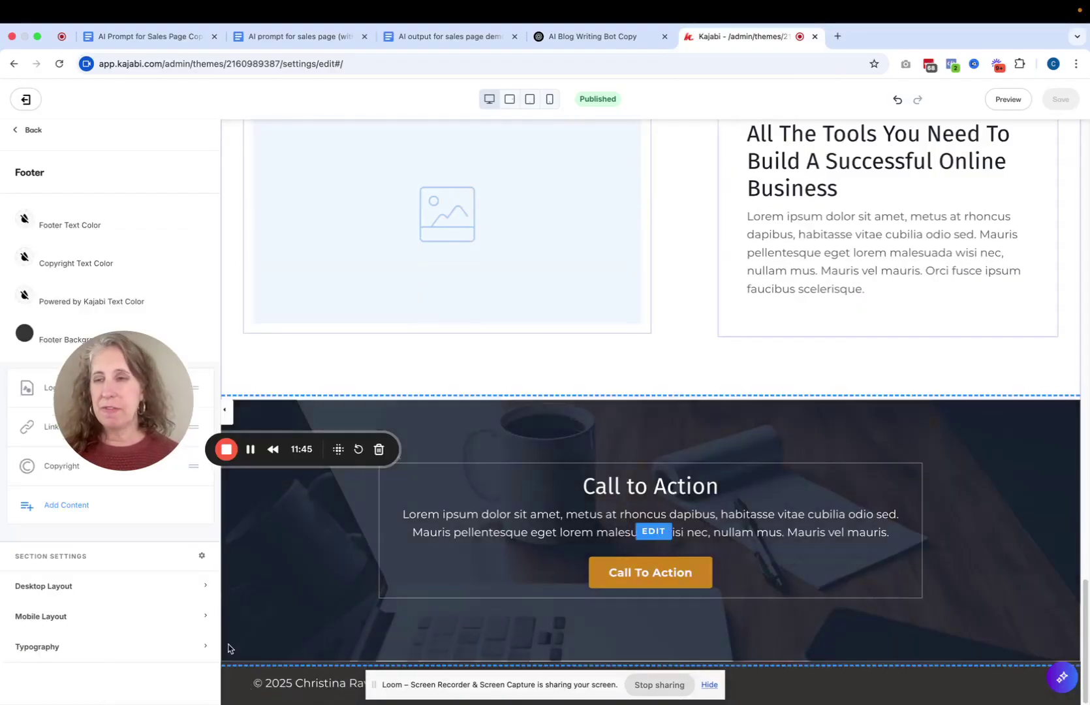
pyautogui.moveTo(131, 388); pyautogui.dragTo(678, 314)
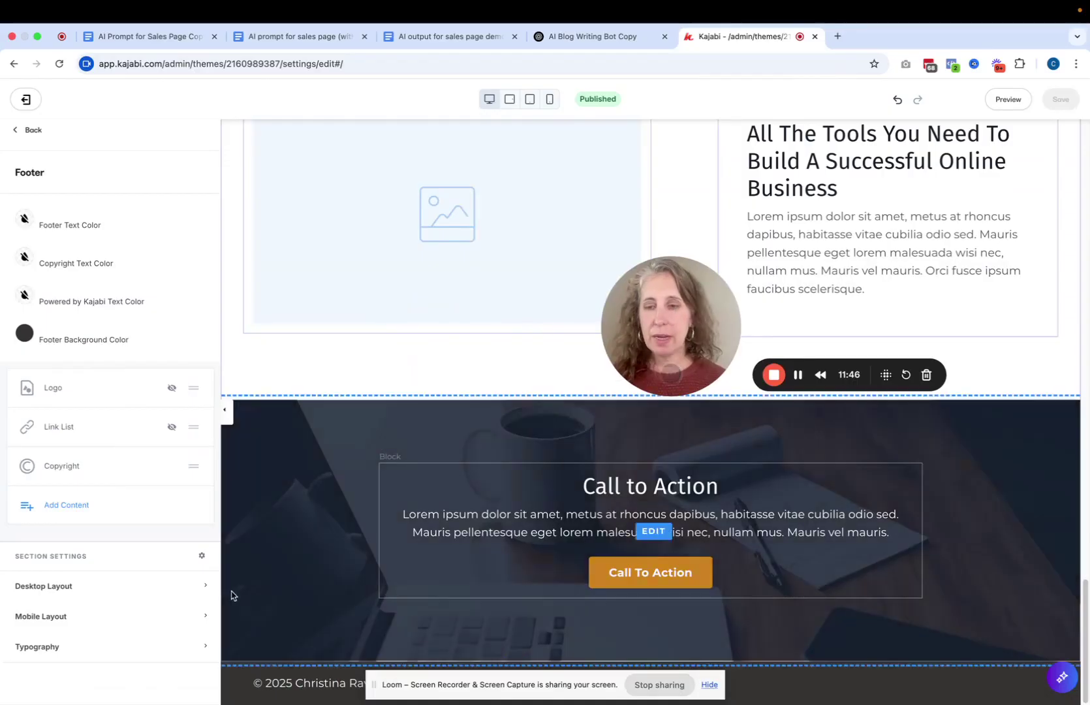
pyautogui.click(25, 334)
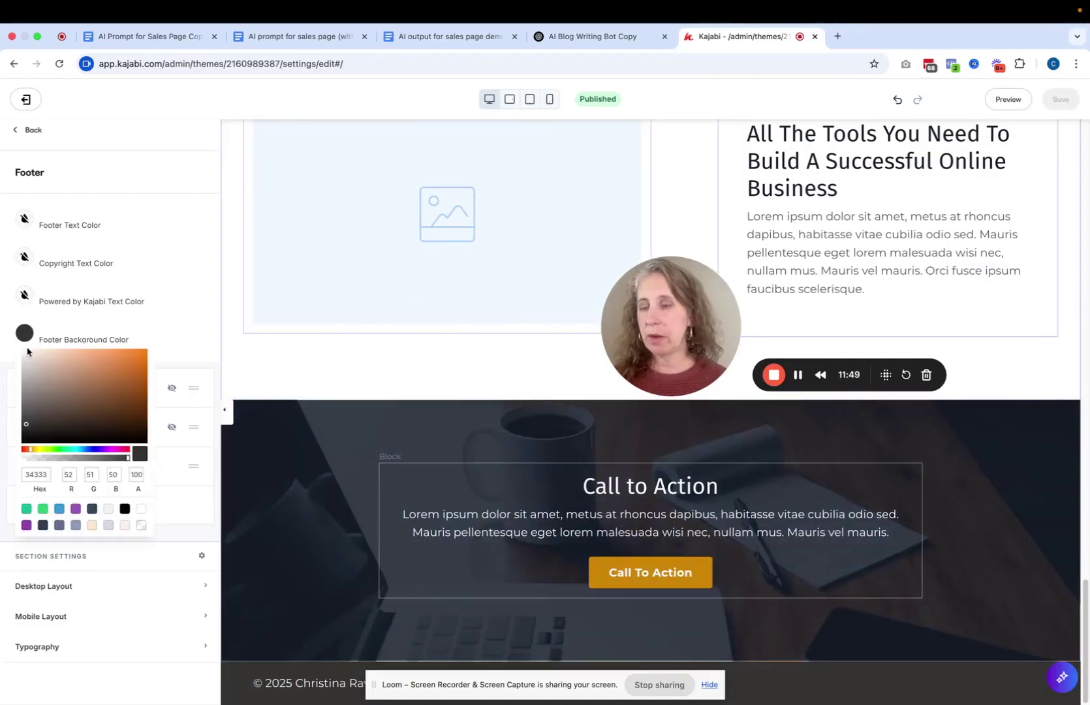
pyautogui.click(141, 509)
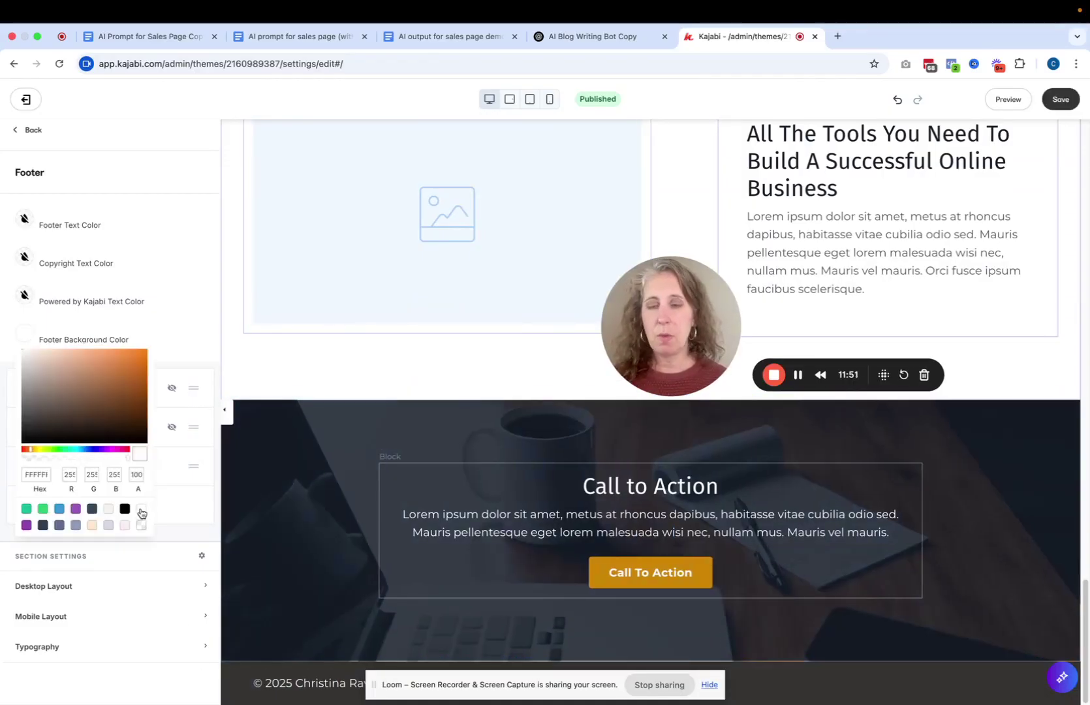
pyautogui.click(1062, 102)
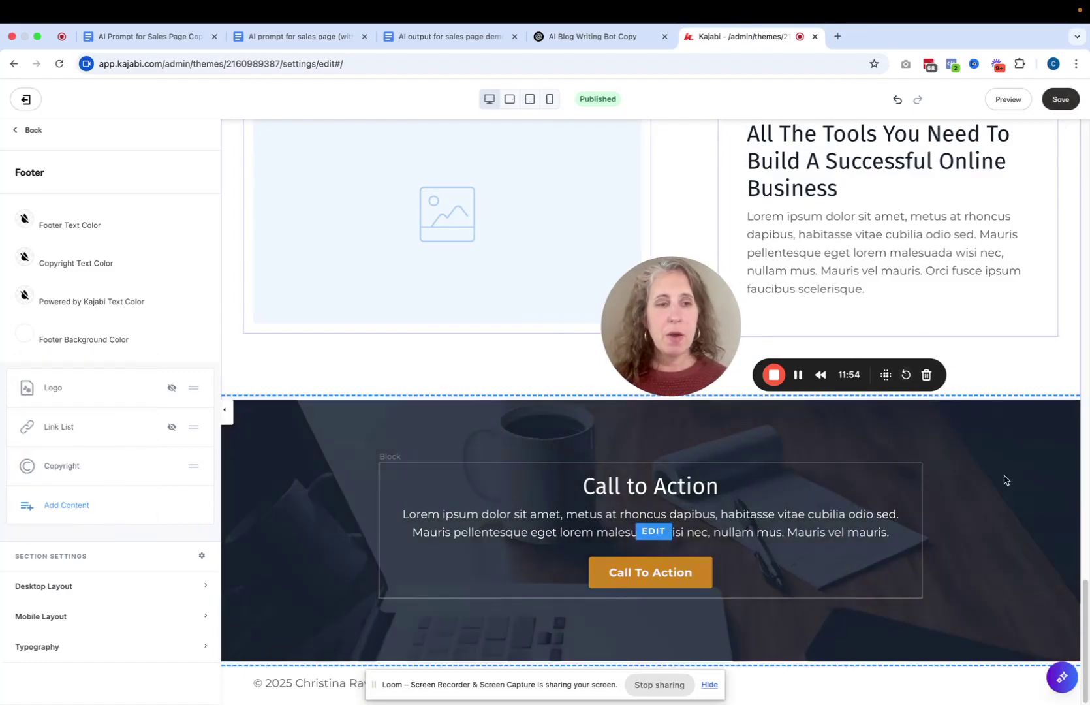
# - Replace the hero text with the headline "Write a Lead-Generating Blog Post in Minutes — Not Hours" and its subheadline from the Google Docs AI output document
pyautogui.moveTo(1085, 604); pyautogui.dragTo(1084, 141)
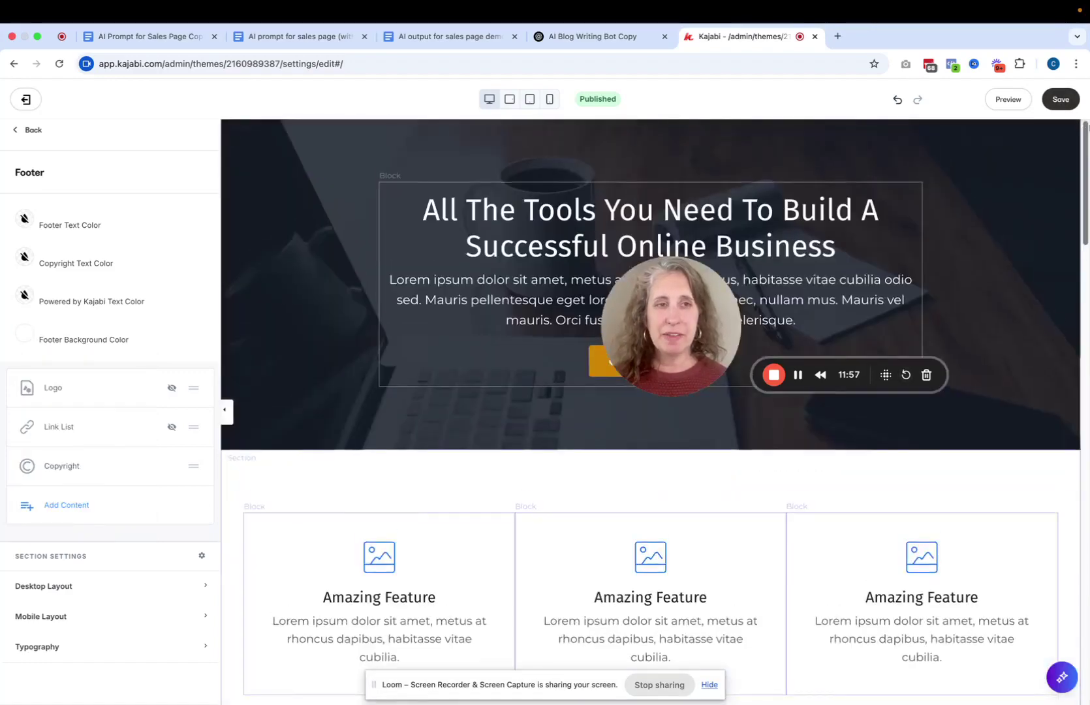
pyautogui.moveTo(654, 285); pyautogui.dragTo(143, 360)
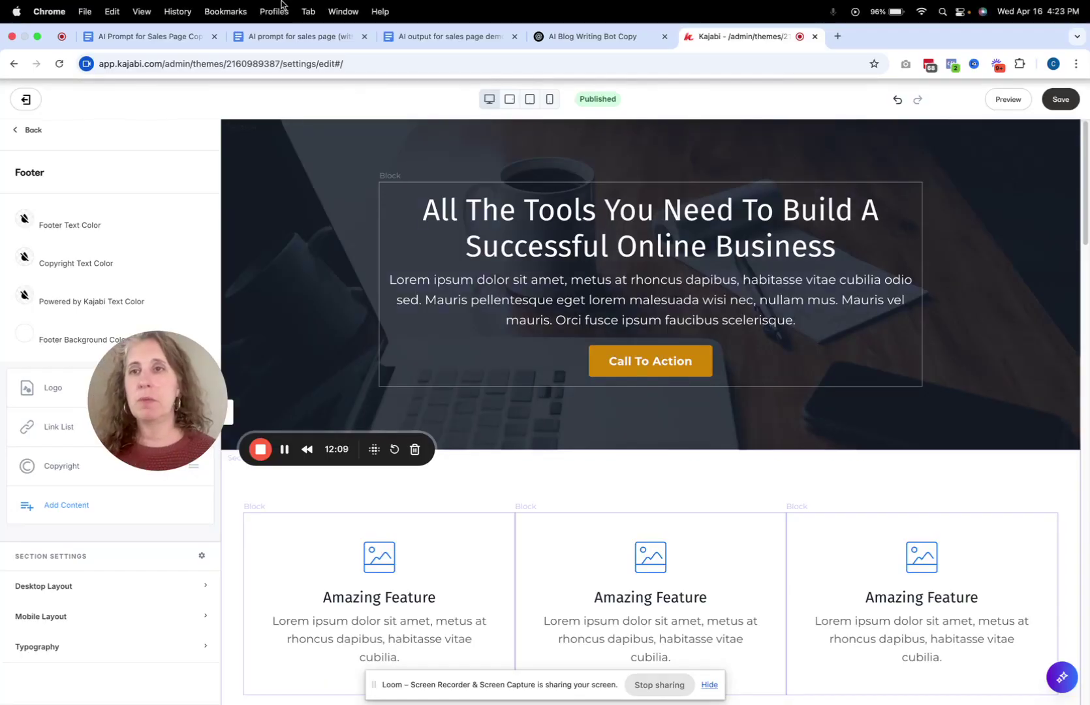
pyautogui.click(414, 41)
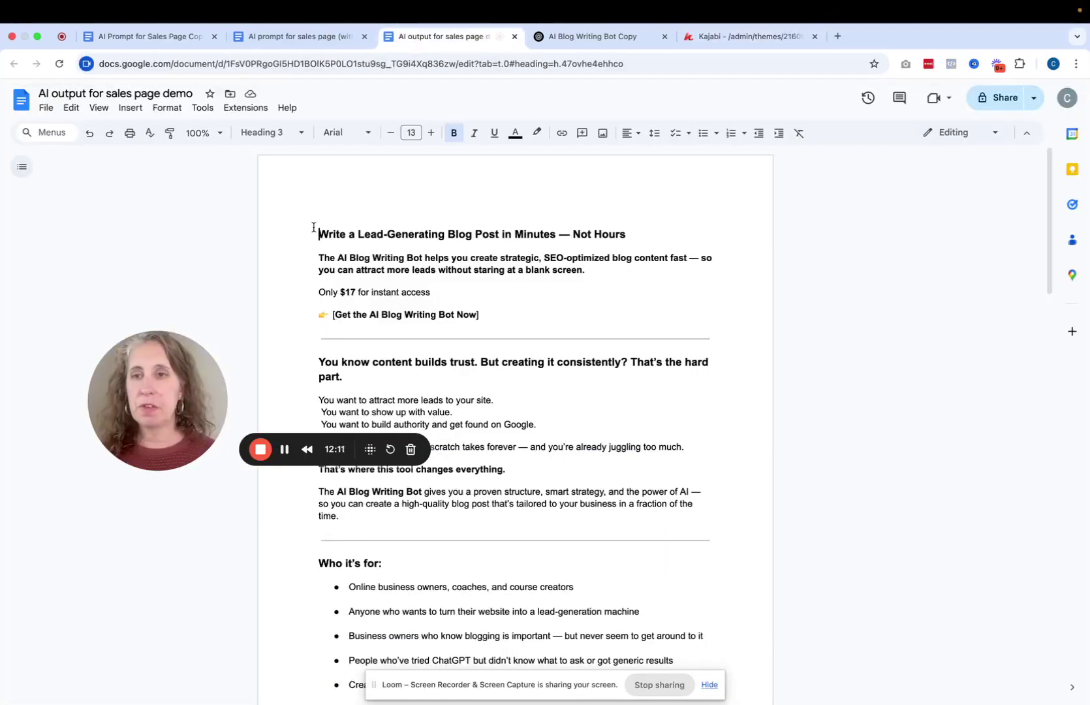
pyautogui.moveTo(317, 232); pyautogui.dragTo(617, 286)
pyautogui.press('super+c')
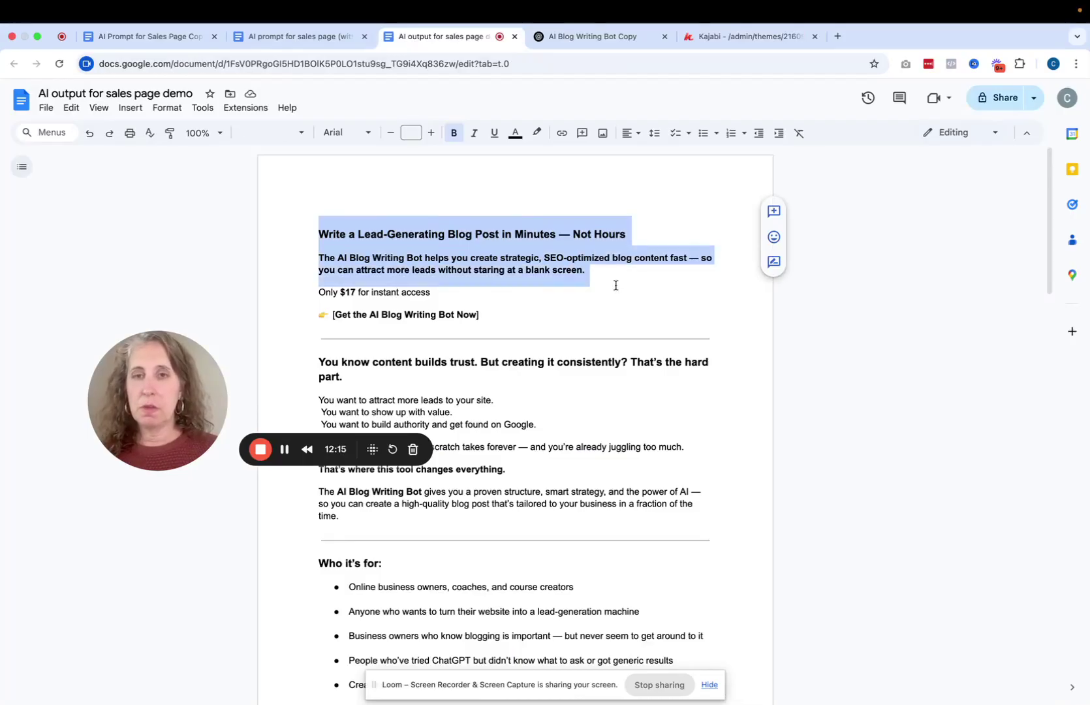
pyautogui.click(724, 37)
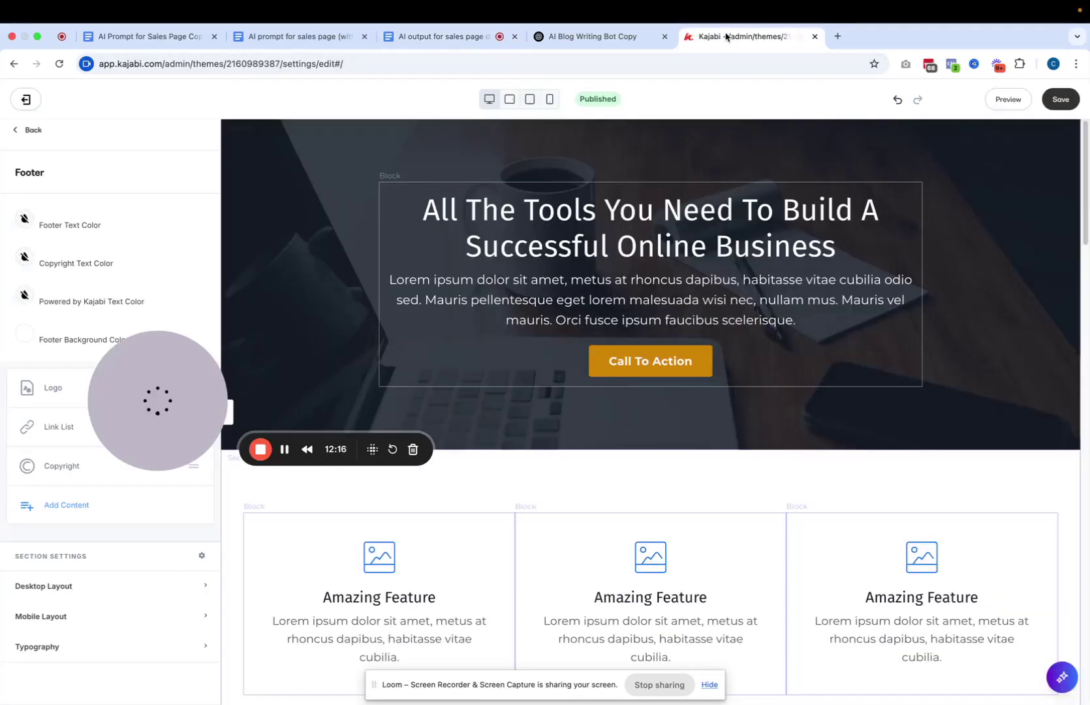
pyautogui.click(606, 215)
pyautogui.moveTo(796, 319); pyautogui.dragTo(422, 212)
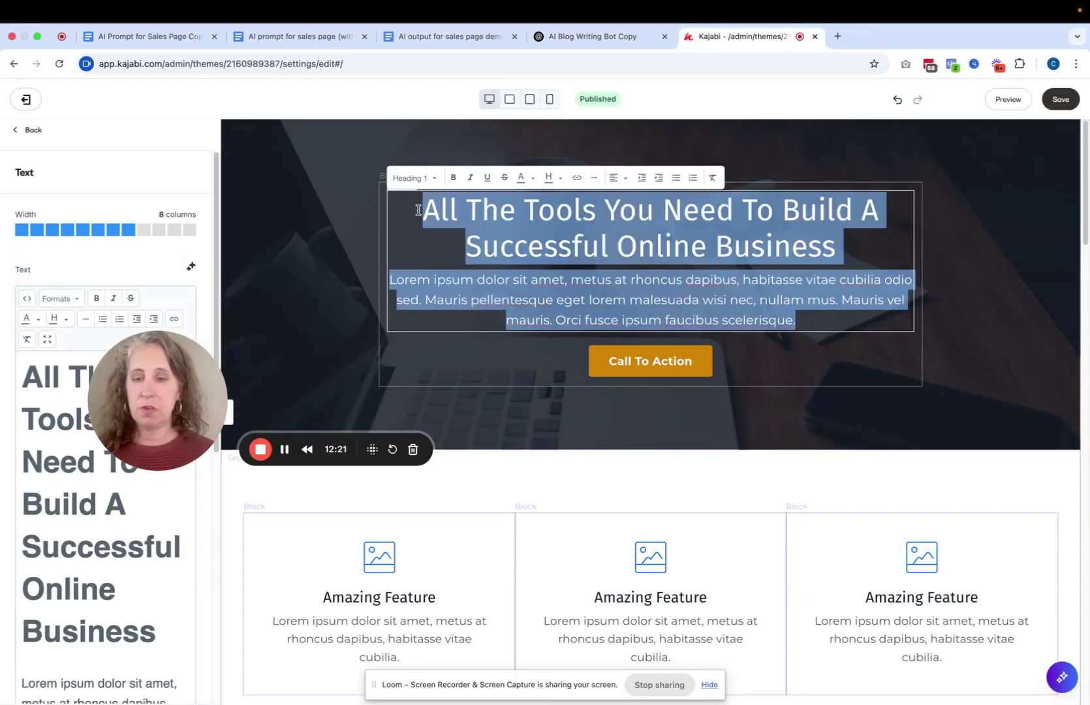
pyautogui.press('super+v')
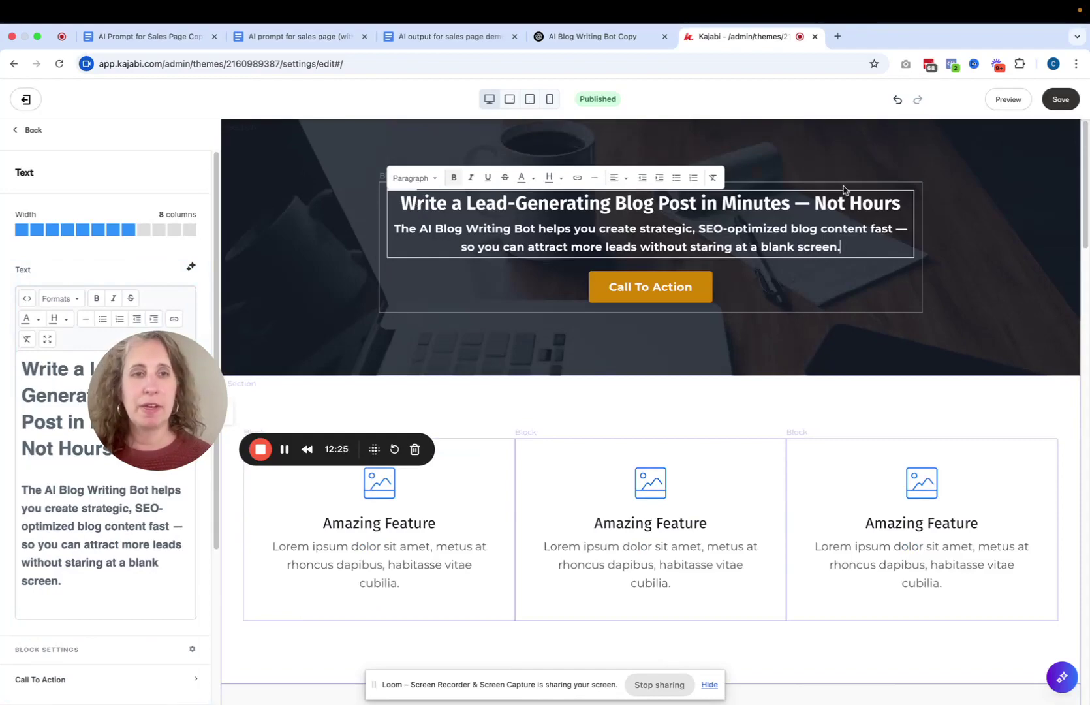
# - Format the hero headline "Write a Lead-Generating Blog Post in Minutes — Not Hours" as Heading 1
pyautogui.moveTo(903, 204); pyautogui.dragTo(407, 213)
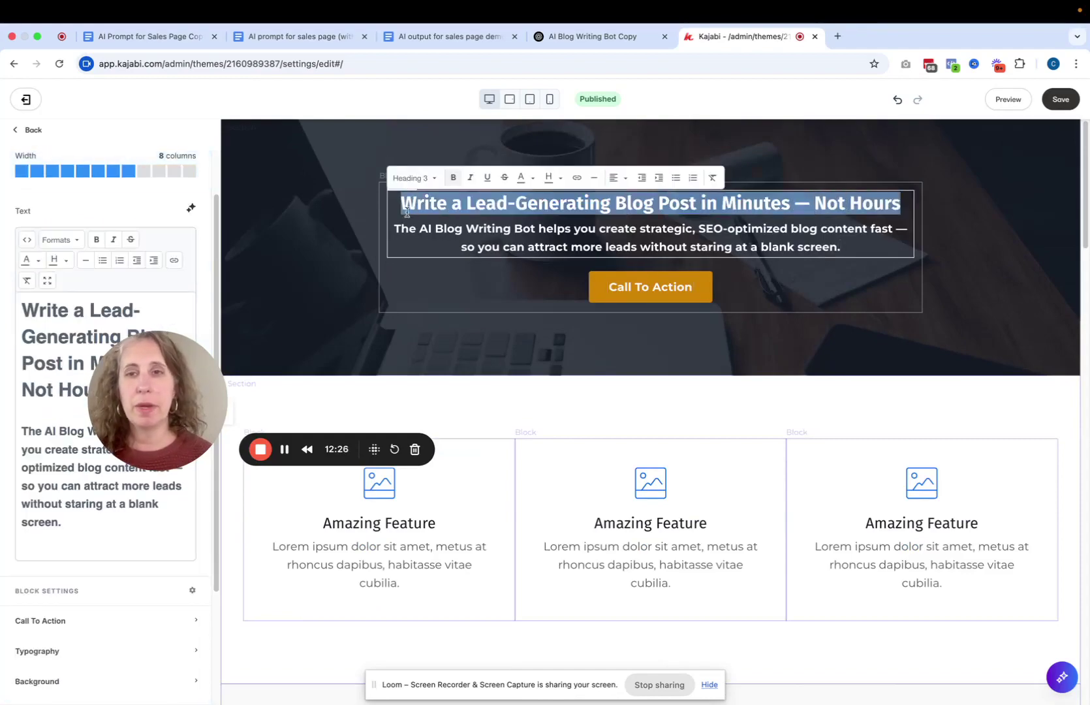
pyautogui.click(431, 178)
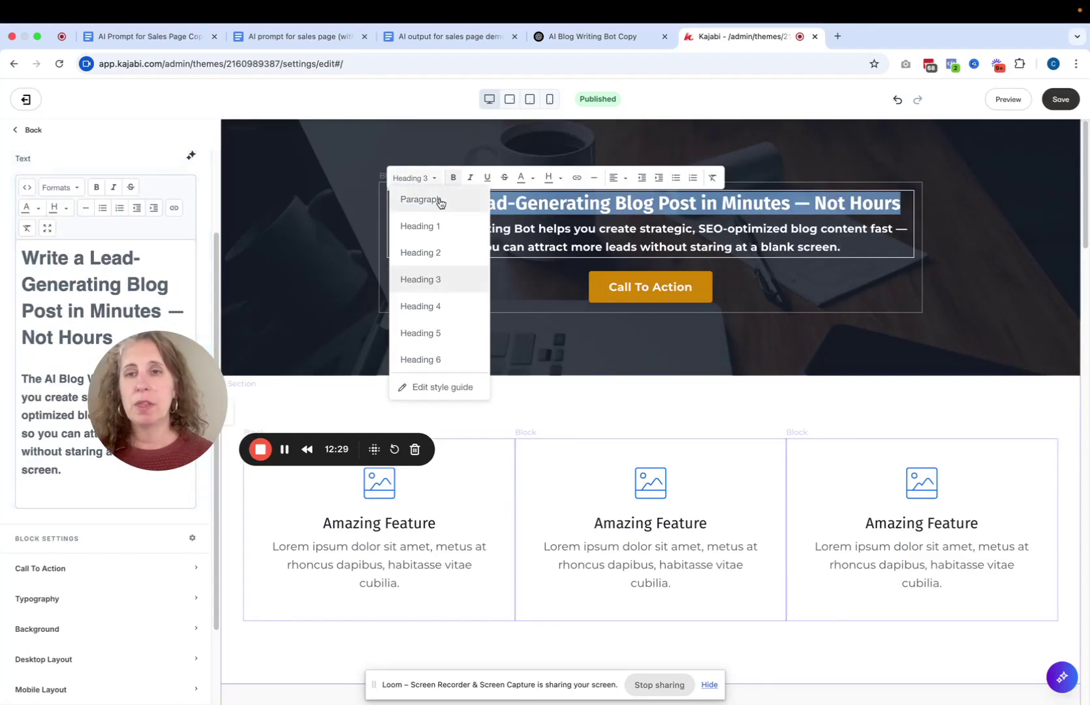
pyautogui.click(444, 228)
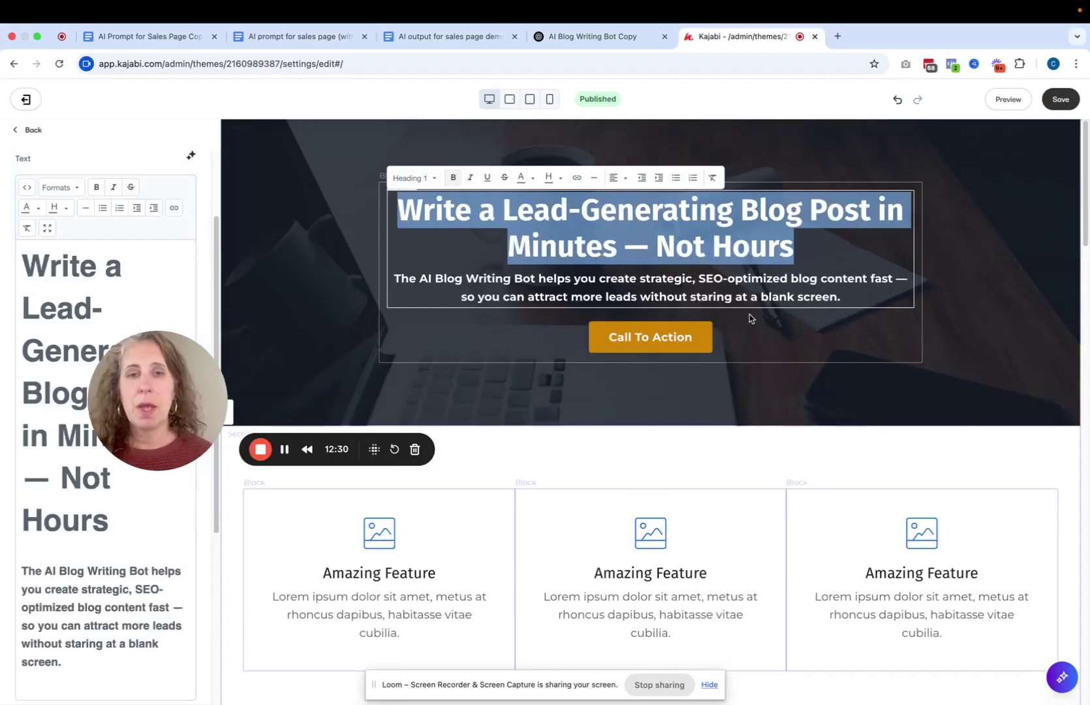
pyautogui.click(751, 318)
# - Replace the hero button's text with the "Get the AI Blog Writing Bot Now" wording copied from the Google Docs AI output document
pyautogui.click(444, 37)
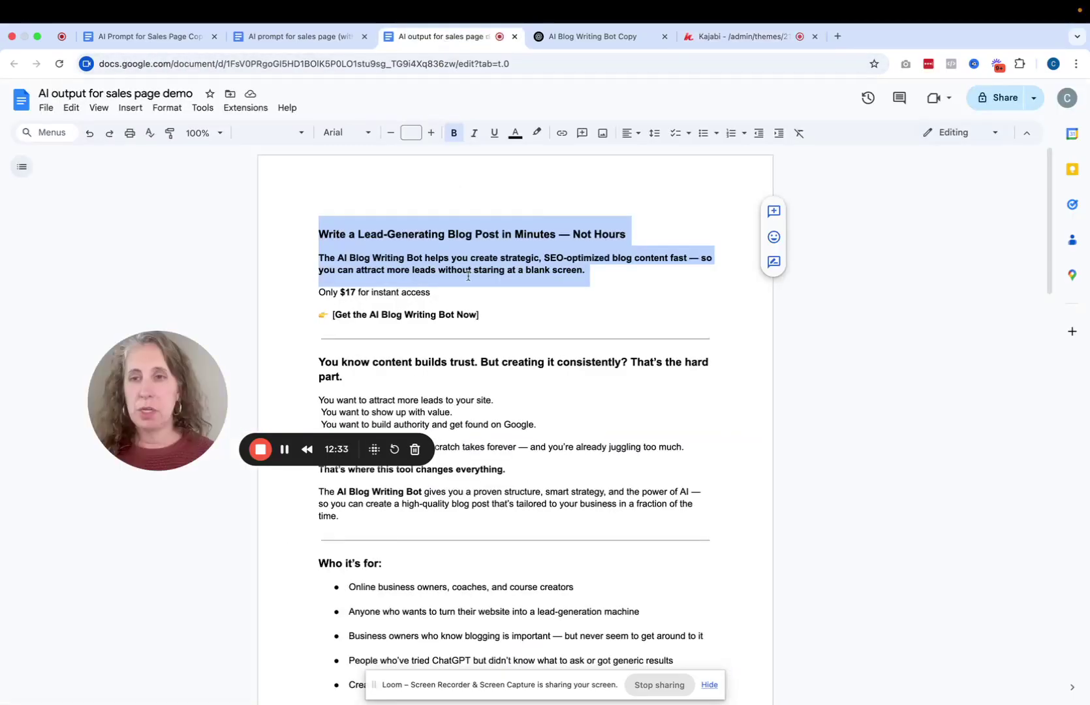
pyautogui.moveTo(476, 316); pyautogui.dragTo(338, 310)
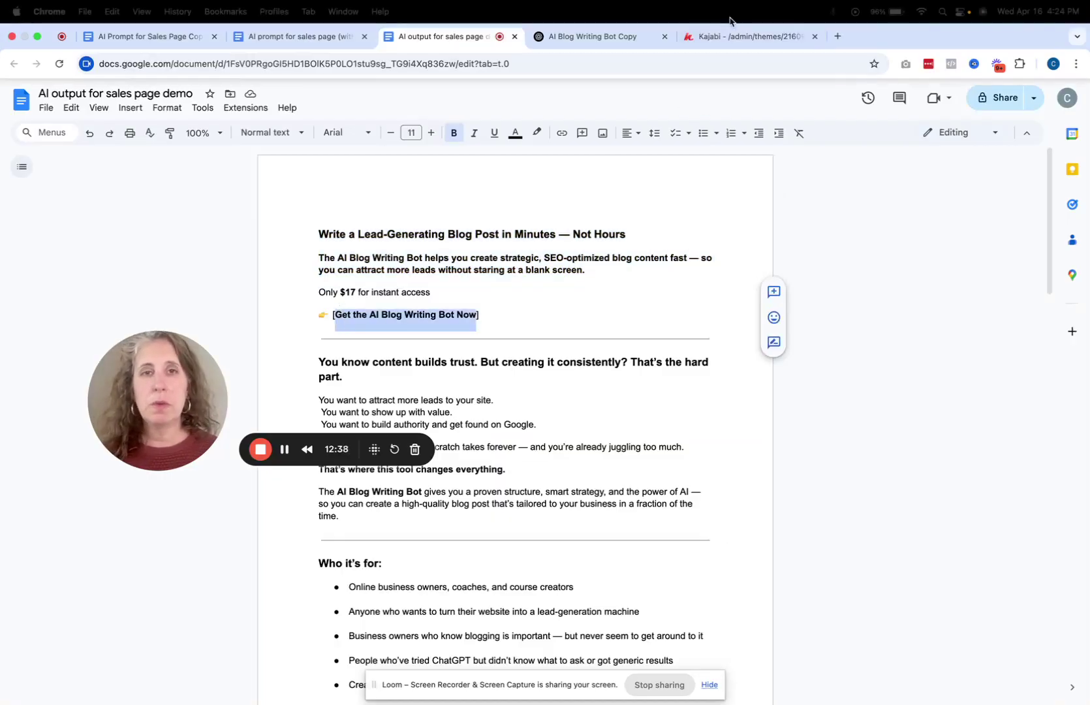
pyautogui.click(744, 37)
pyautogui.click(680, 336)
pyautogui.doubleClick(680, 336)
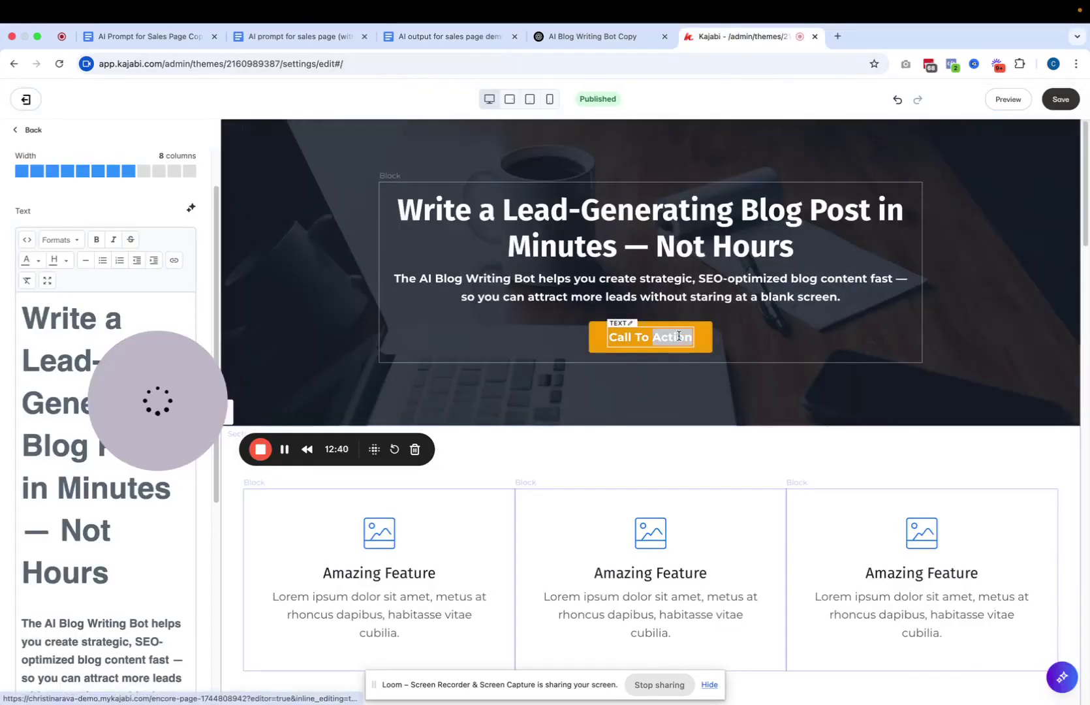
pyautogui.tripleClick(679, 335)
pyautogui.write('Get the AI Blog Writing Bot NowGet the AI Blog Writing Bot Now')
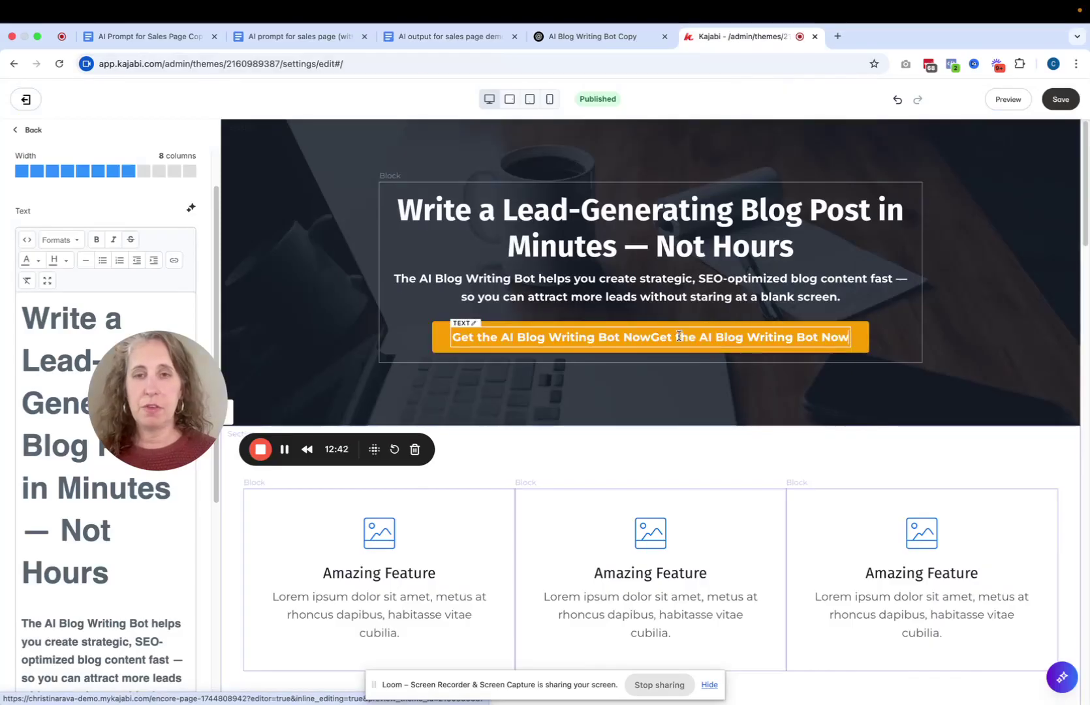
# - Copy "Only $17 for instant access" from the Google Docs AI output document into the hero text as a line below the subheadline
pyautogui.click(429, 37)
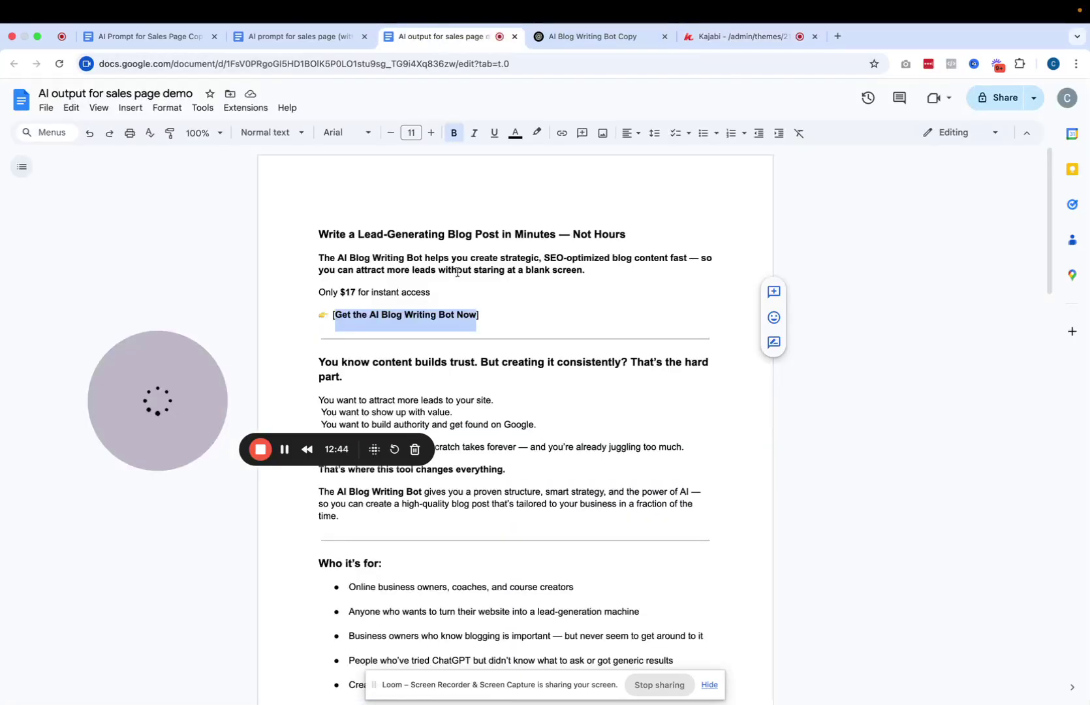
pyautogui.moveTo(434, 291); pyautogui.dragTo(284, 291)
pyautogui.press('super+c')
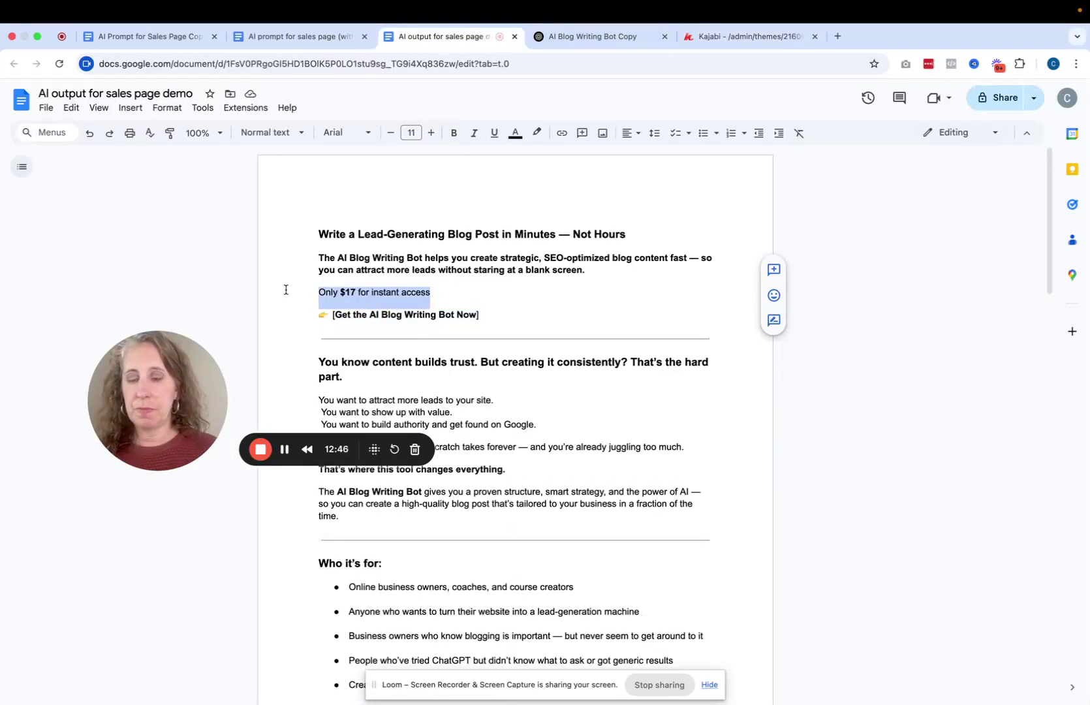
pyautogui.click(721, 37)
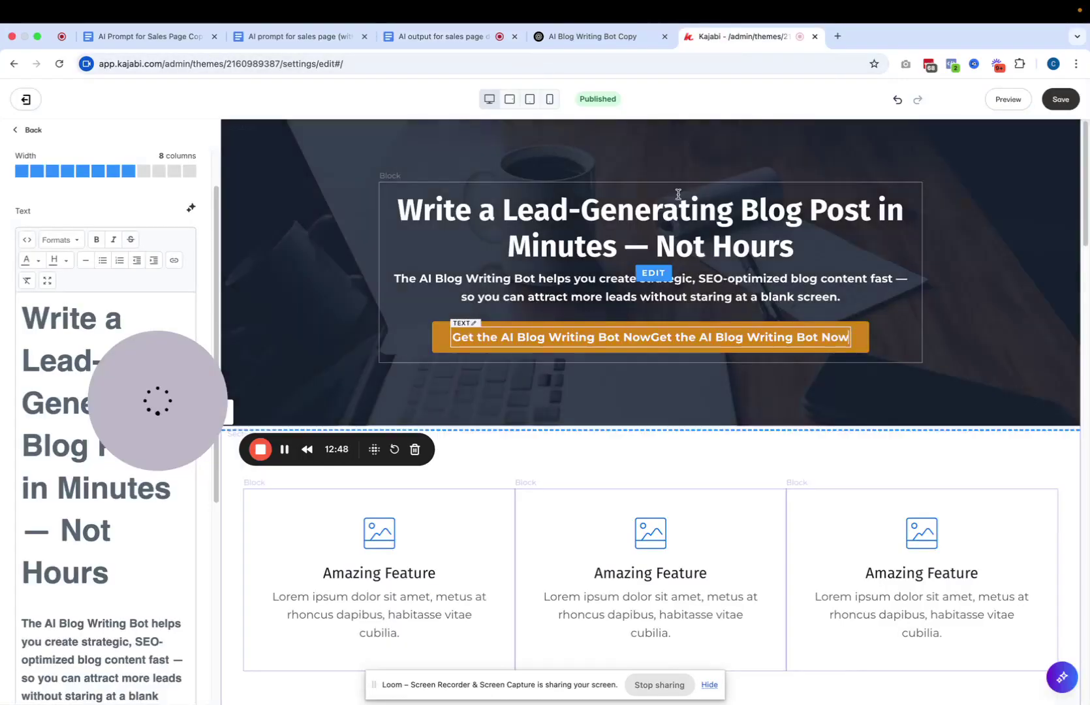
pyautogui.click(851, 299)
pyautogui.press('super+v')
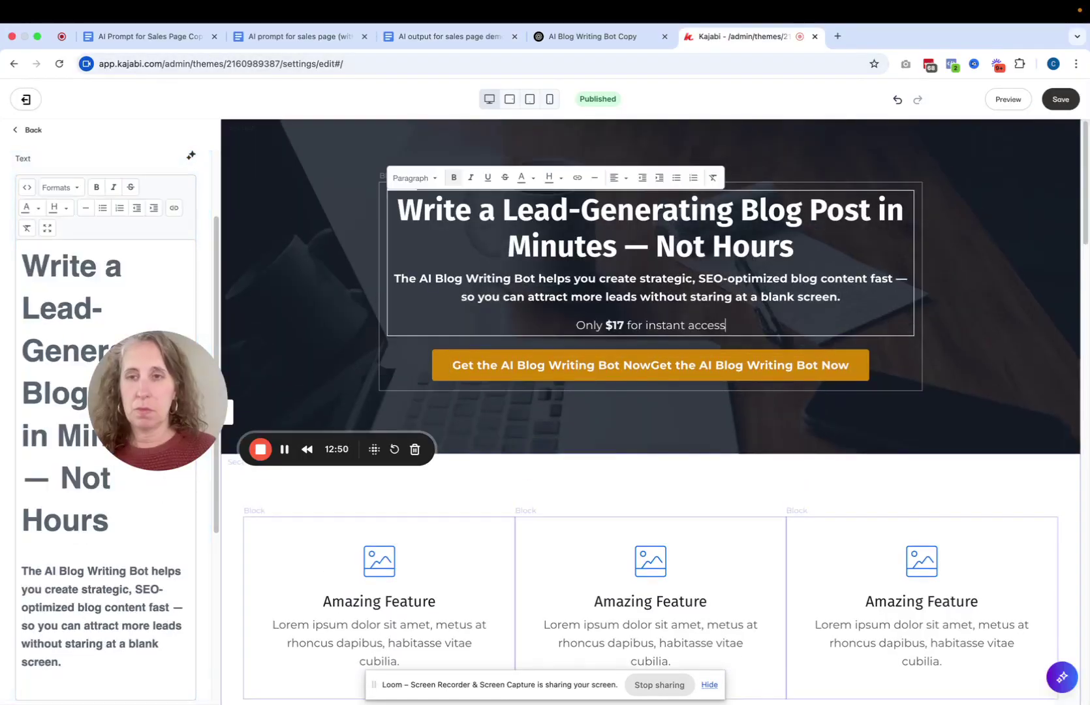
pyautogui.click(1031, 287)
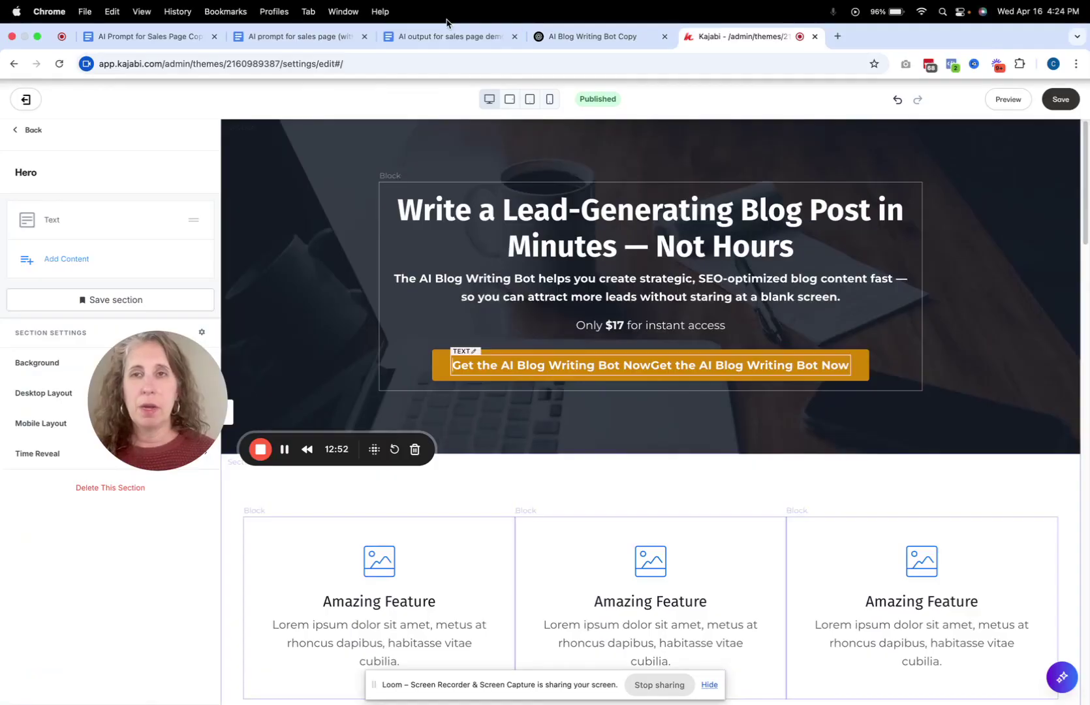
# - Copy the heading "You know content builds trust. But creating it consistently? That's the hard part." from the Google Docs document and return to Kajabi
pyautogui.click(441, 42)
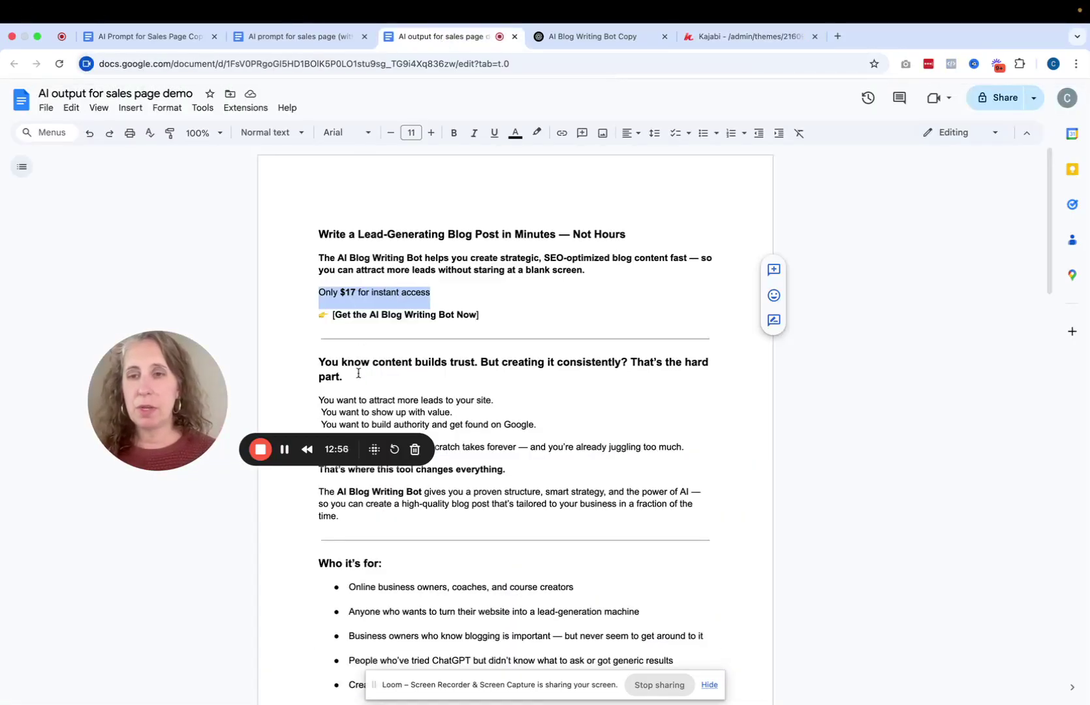
pyautogui.moveTo(358, 373); pyautogui.dragTo(306, 358)
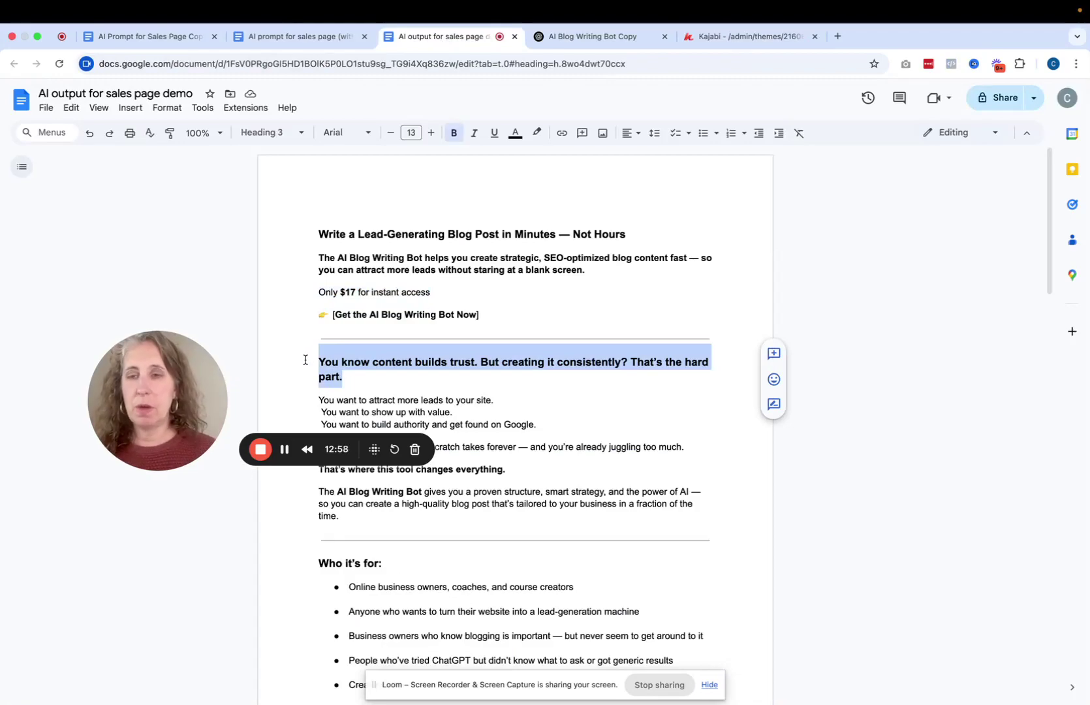
pyautogui.click(745, 39)
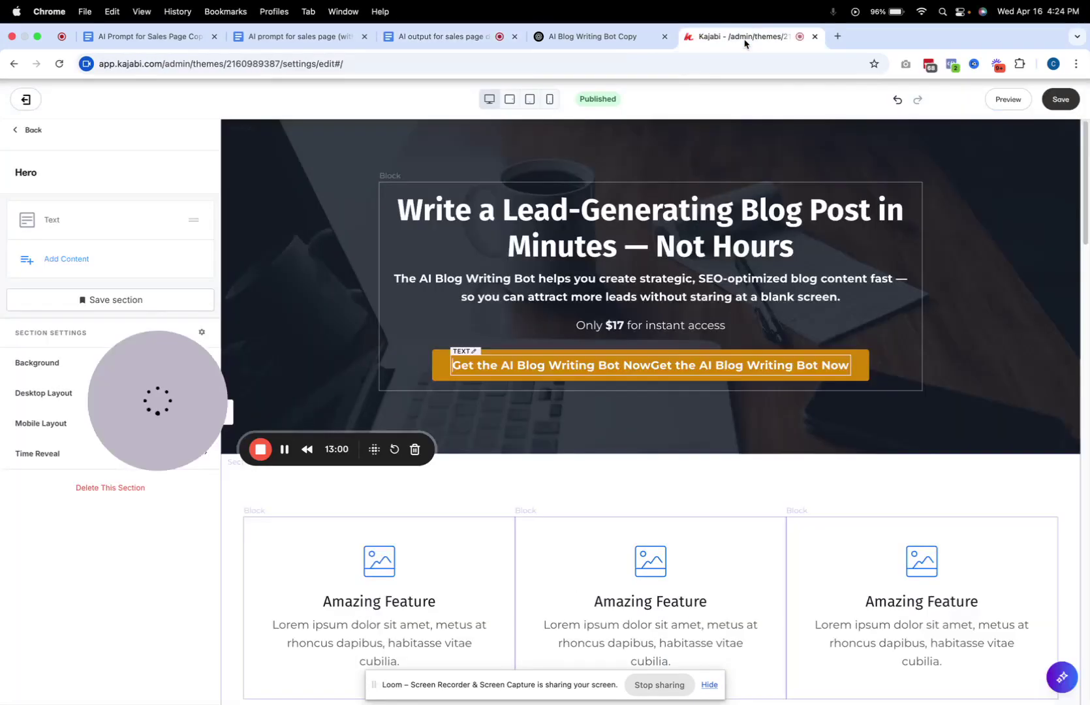
# - Add a Text block to the 3 Feature Columns section
pyautogui.scroll(-4, 1044, 261)
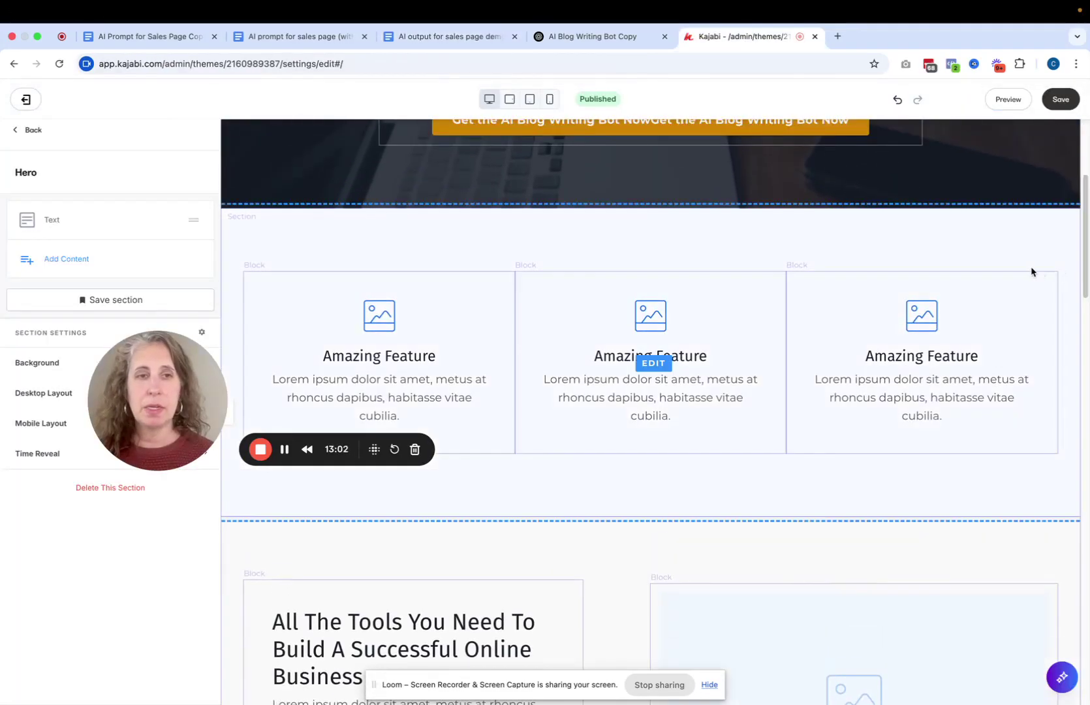
pyautogui.click(281, 360)
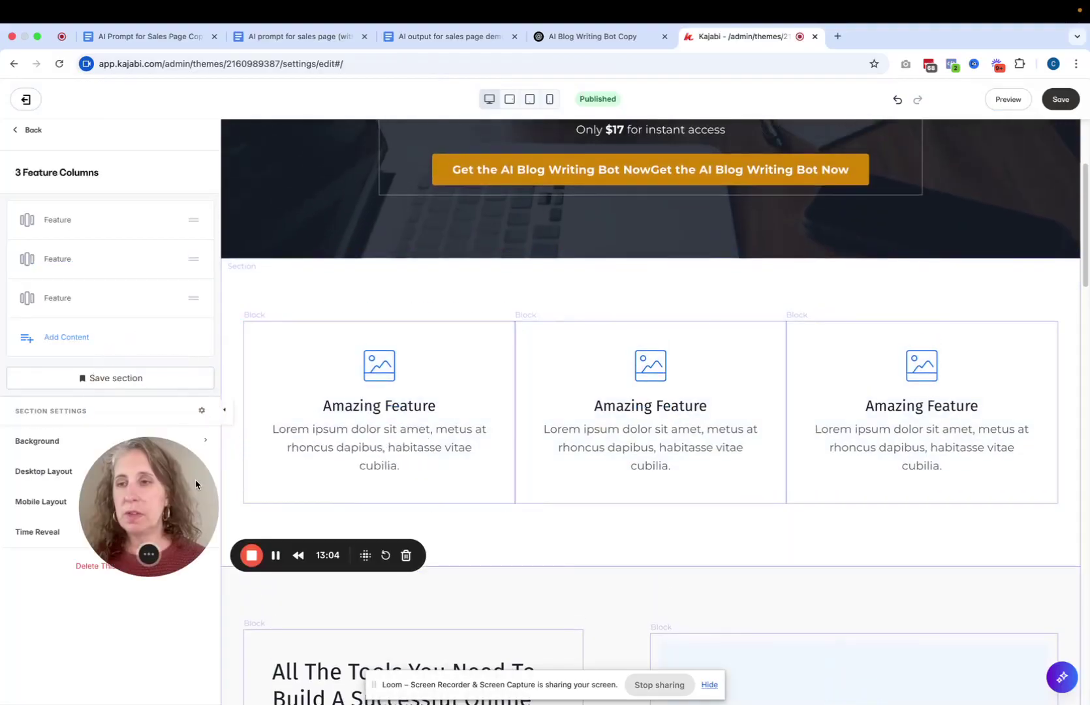
pyautogui.click(88, 340)
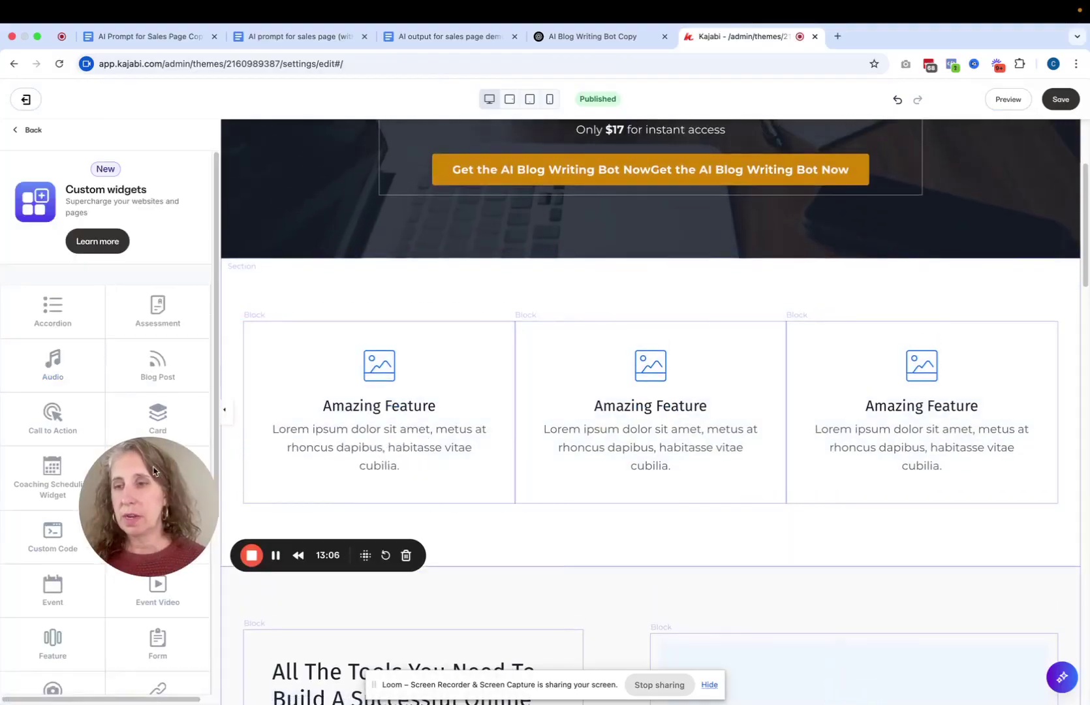
pyautogui.moveTo(154, 470); pyautogui.dragTo(242, 579)
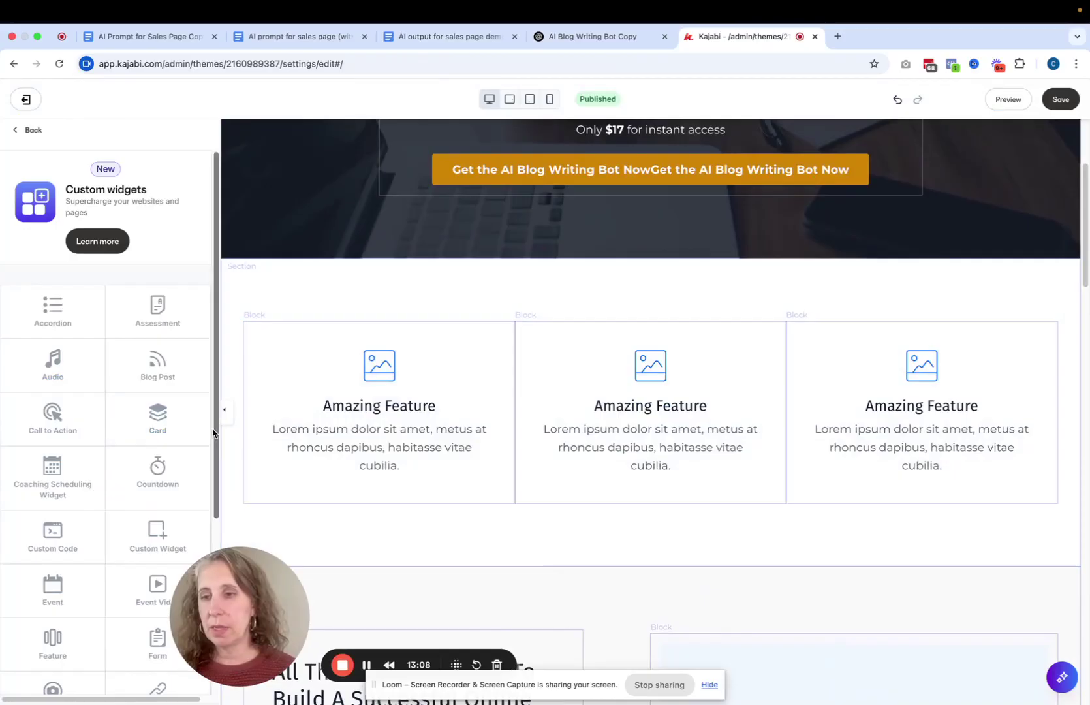
pyautogui.scroll(-5, 213, 433)
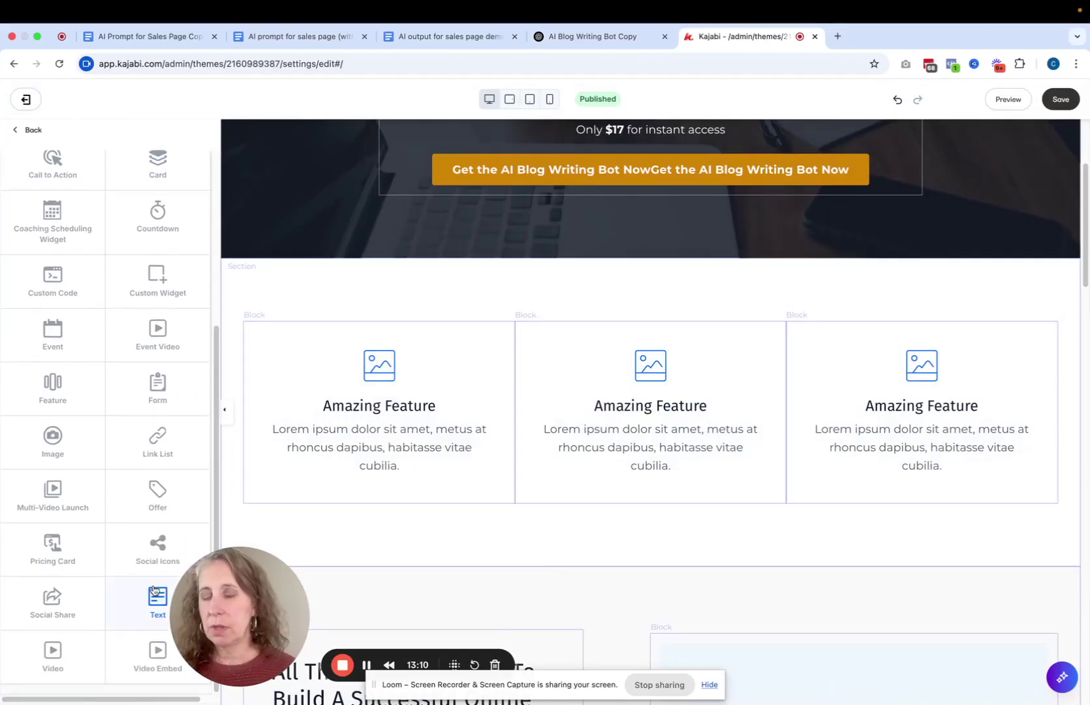
pyautogui.click(154, 590)
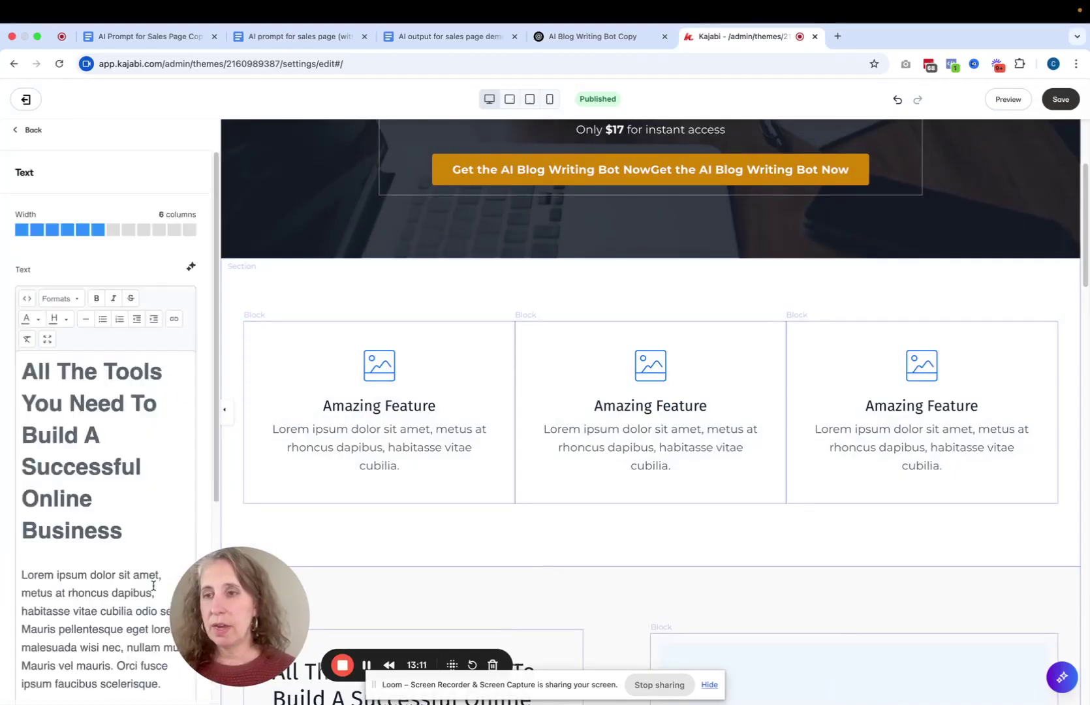
# - Set the width of the new Text block in the 3 Feature Columns section to 10 columns
pyautogui.click(158, 230)
pyautogui.moveTo(220, 297); pyautogui.dragTo(211, 326)
pyautogui.moveTo(279, 587); pyautogui.dragTo(448, 567)
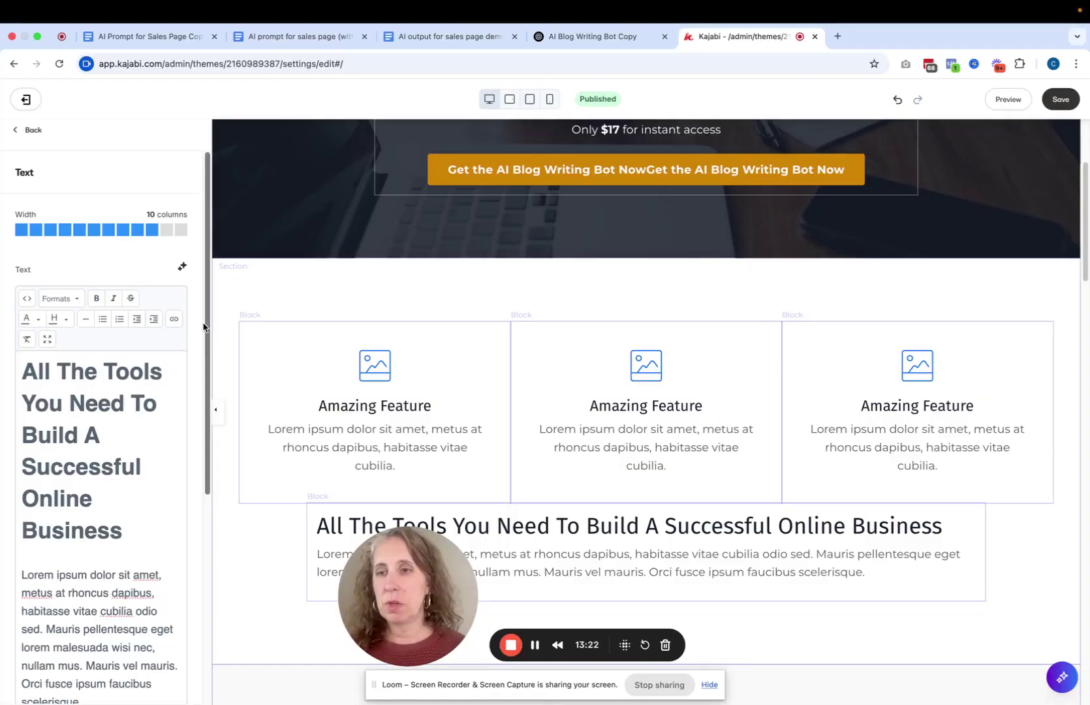
# - Center the Text block's text alignment in both its desktop and mobile layouts
pyautogui.moveTo(205, 327); pyautogui.dragTo(221, 562)
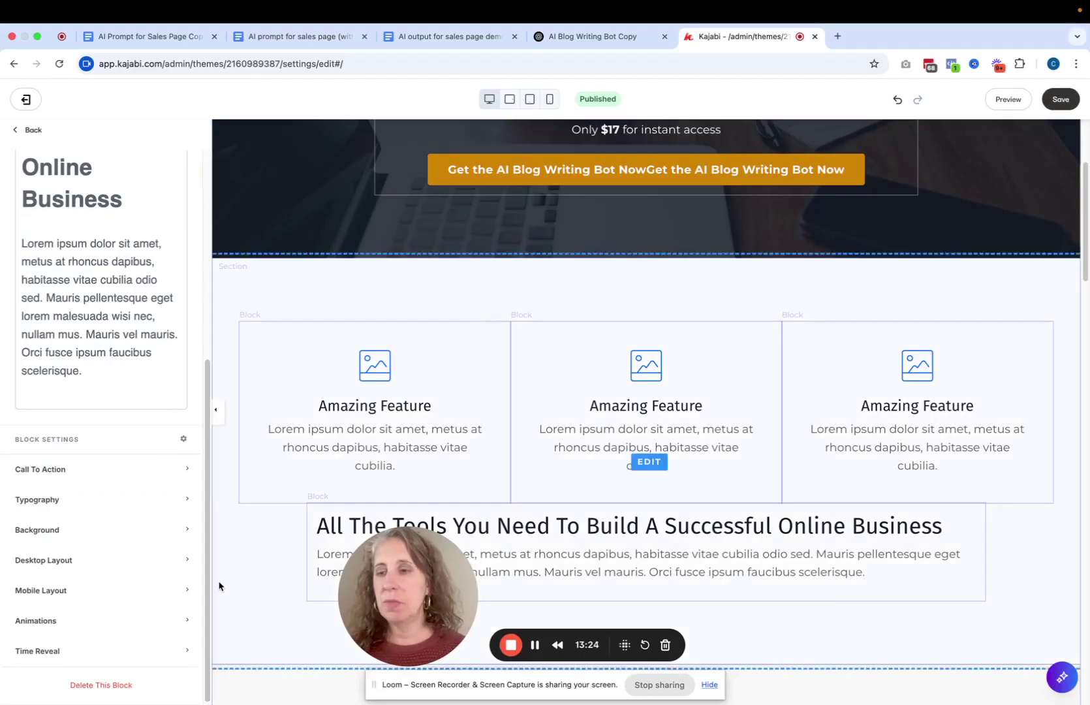
pyautogui.click(177, 562)
pyautogui.click(101, 654)
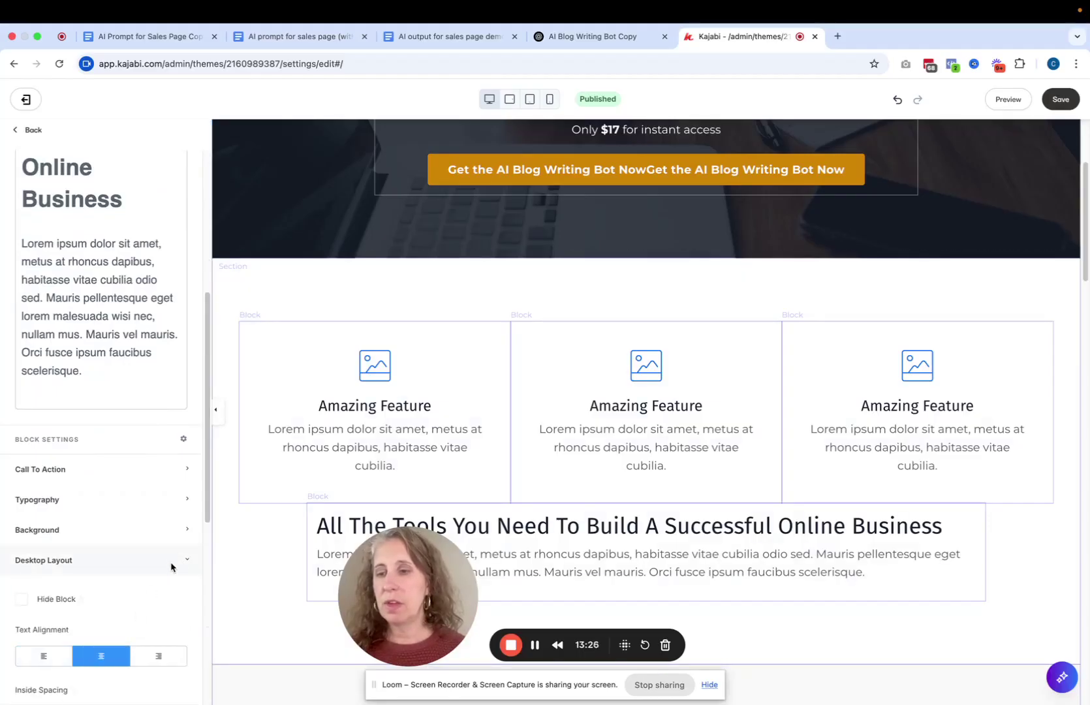
pyautogui.moveTo(205, 508); pyautogui.dragTo(207, 657)
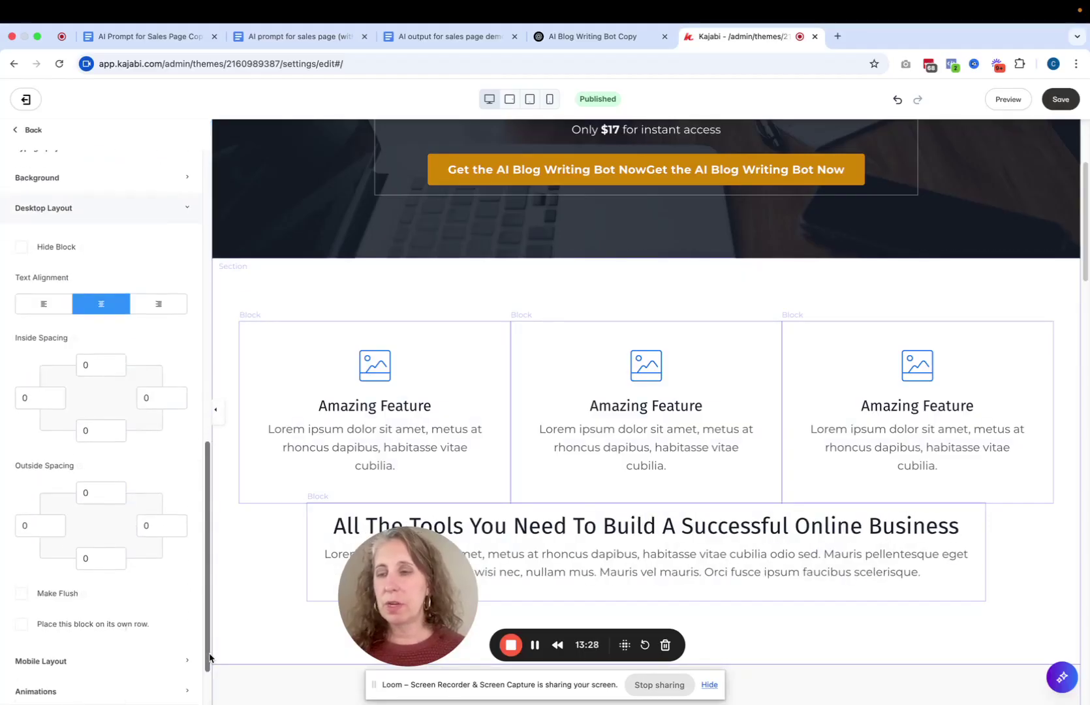
pyautogui.click(138, 655)
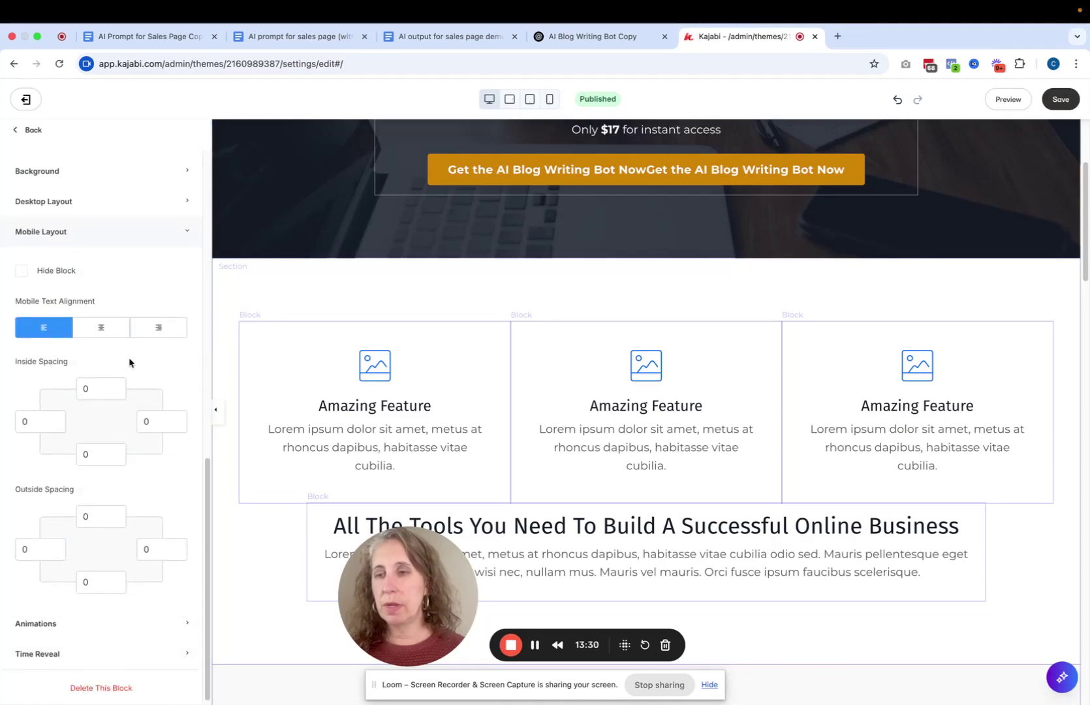
pyautogui.click(111, 332)
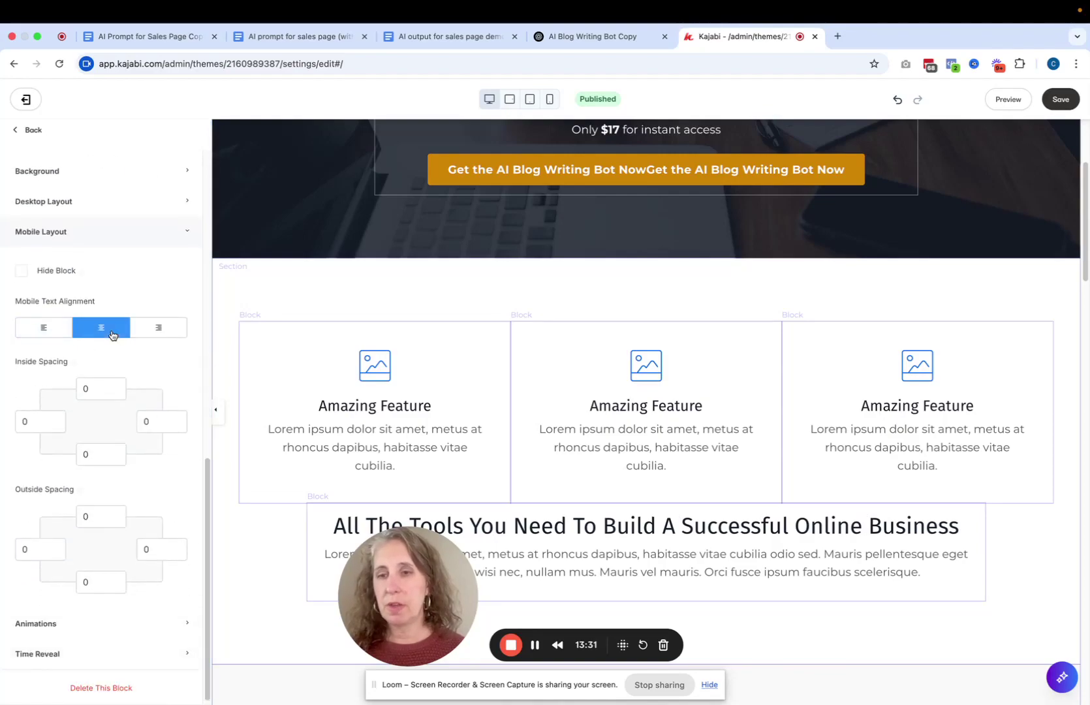
# - Move the Text block above the three Feature blocks and duplicate it
pyautogui.click(26, 130)
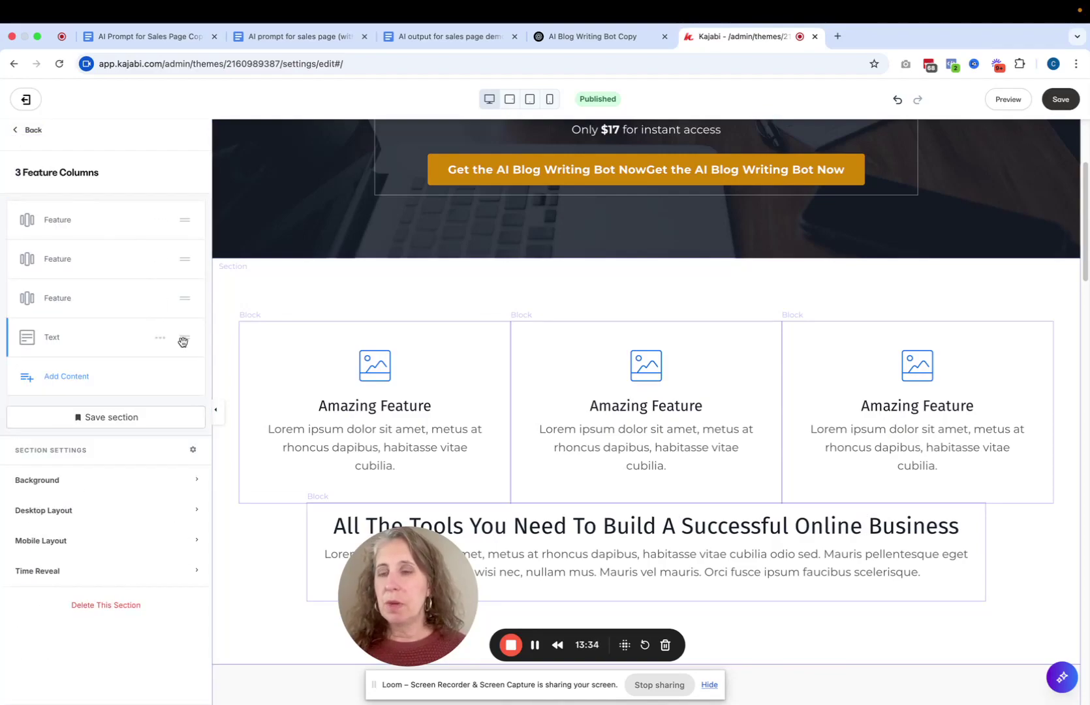
pyautogui.moveTo(183, 342); pyautogui.dragTo(185, 226)
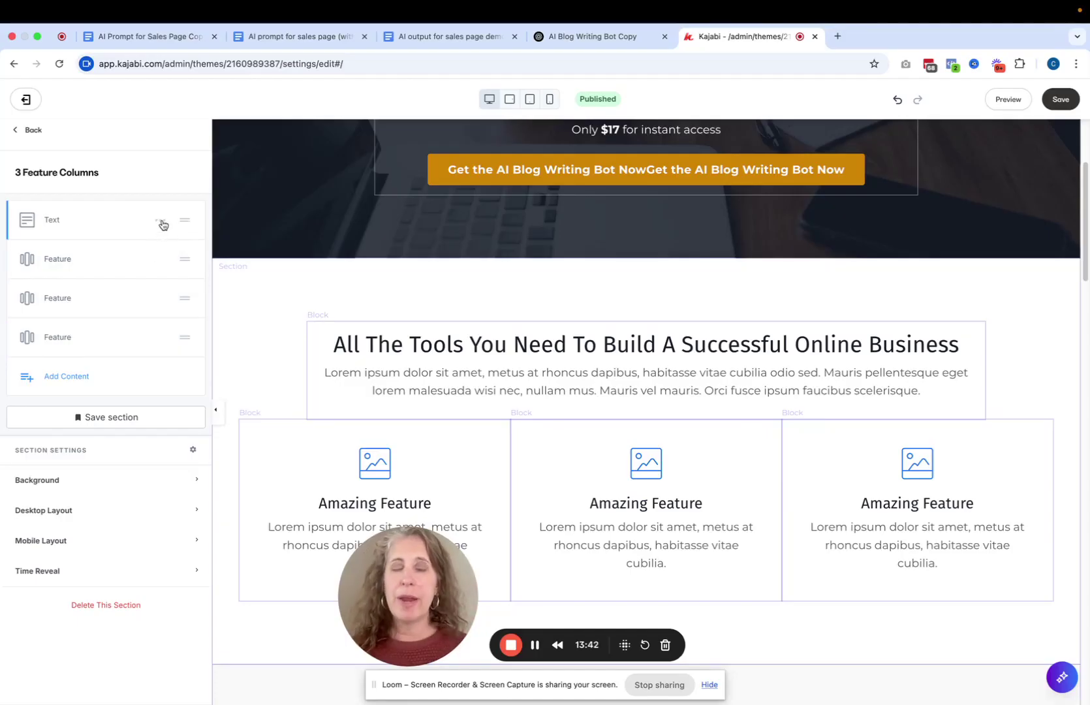
pyautogui.click(162, 223)
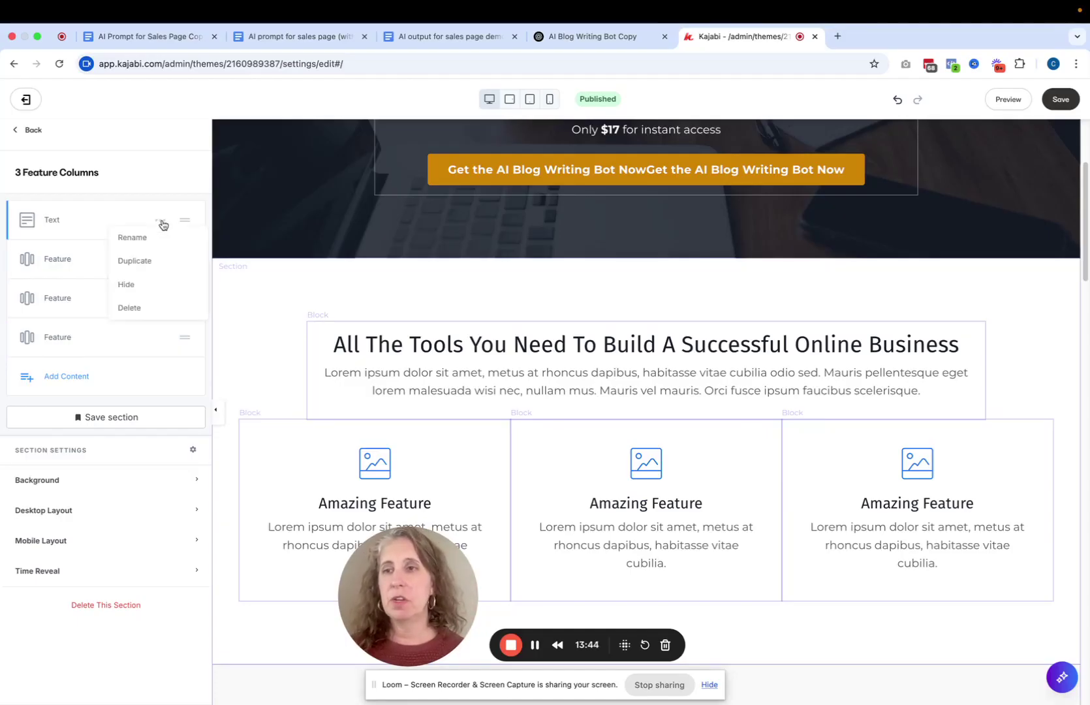
pyautogui.click(155, 267)
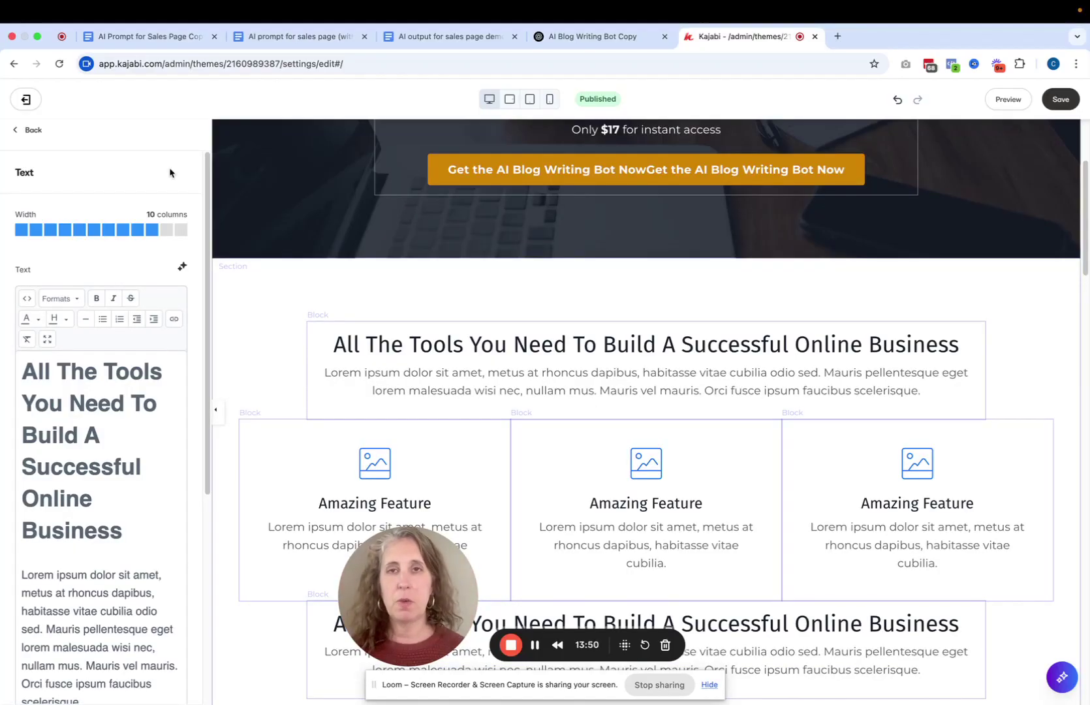
# - Replace the upper Text block's placeholder with the heading "You know content builds trust. But creating it consistently? That’s the hard part."
pyautogui.click(436, 33)
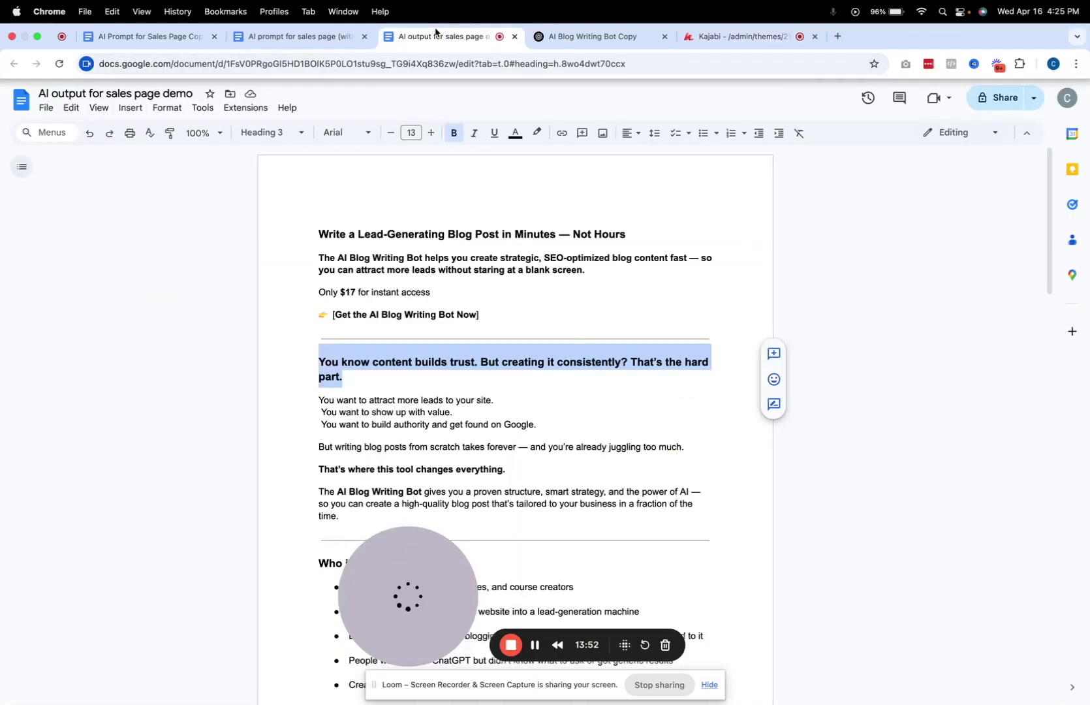
pyautogui.click(744, 36)
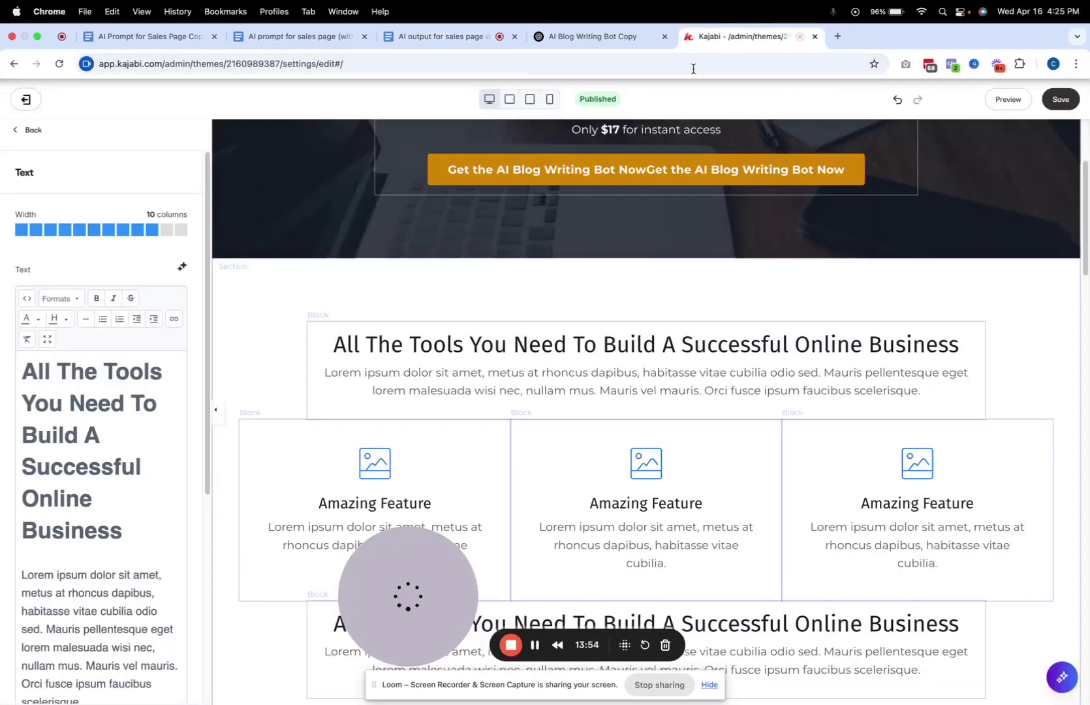
pyautogui.click(585, 361)
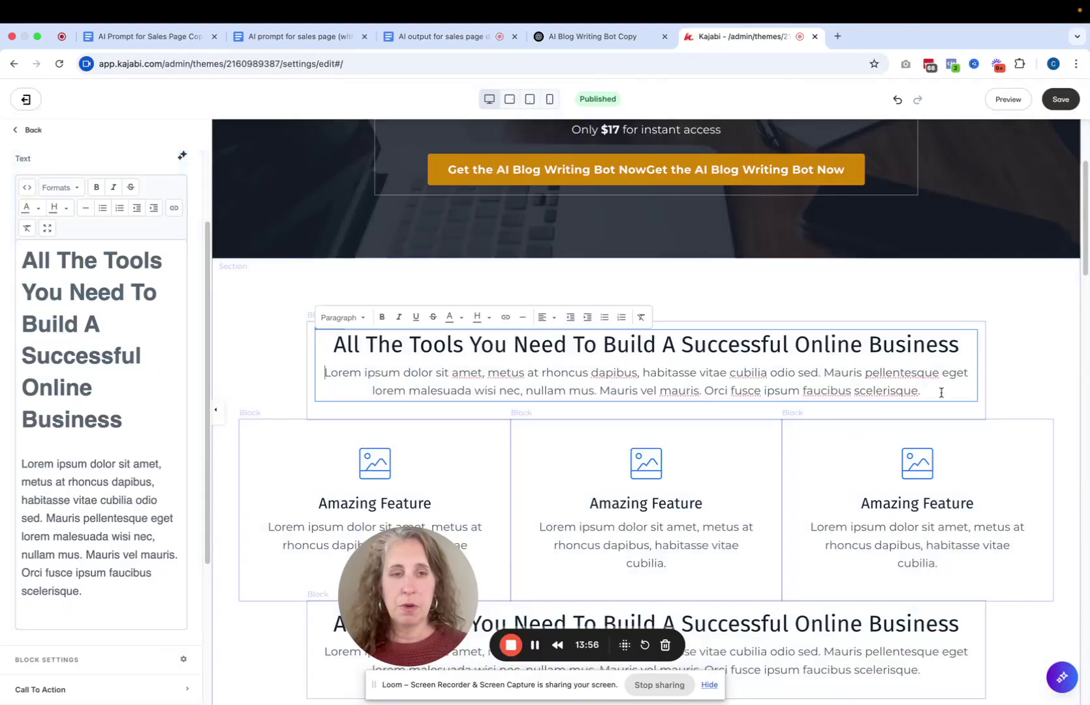
pyautogui.moveTo(910, 393); pyautogui.dragTo(318, 337)
pyautogui.write('You know content builds trust. But creating it consistently? That’s the hard part.')
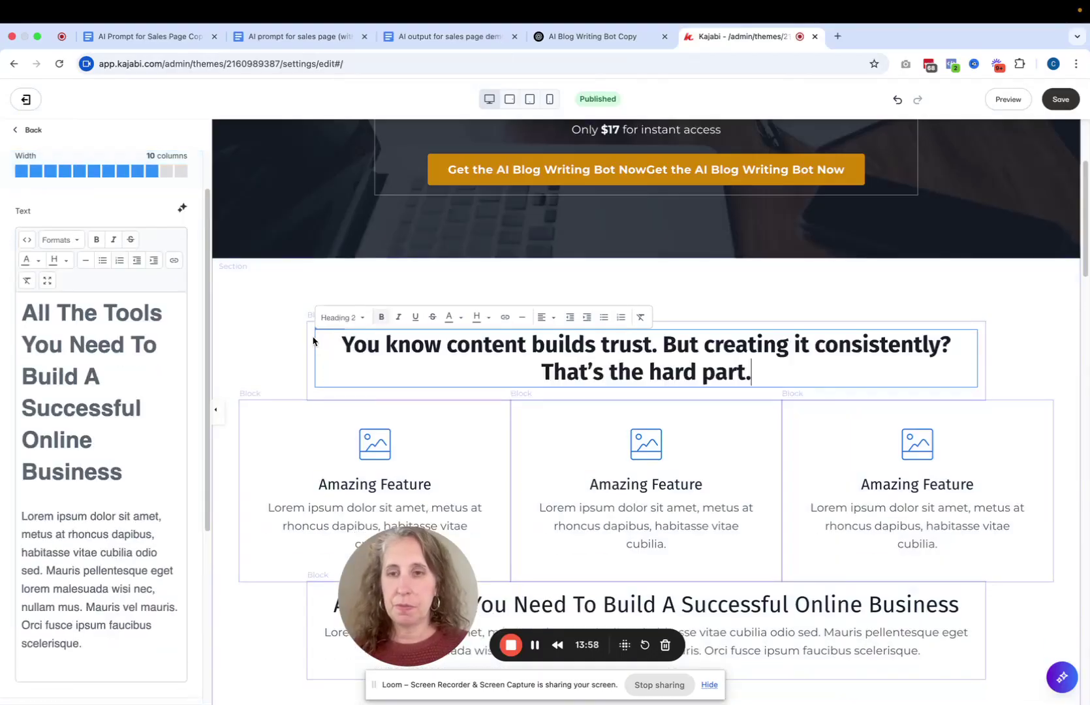
# - Replace the first feature's text with "You want to attract more leads to your site." copied from the Google Docs AI output document
pyautogui.click(446, 36)
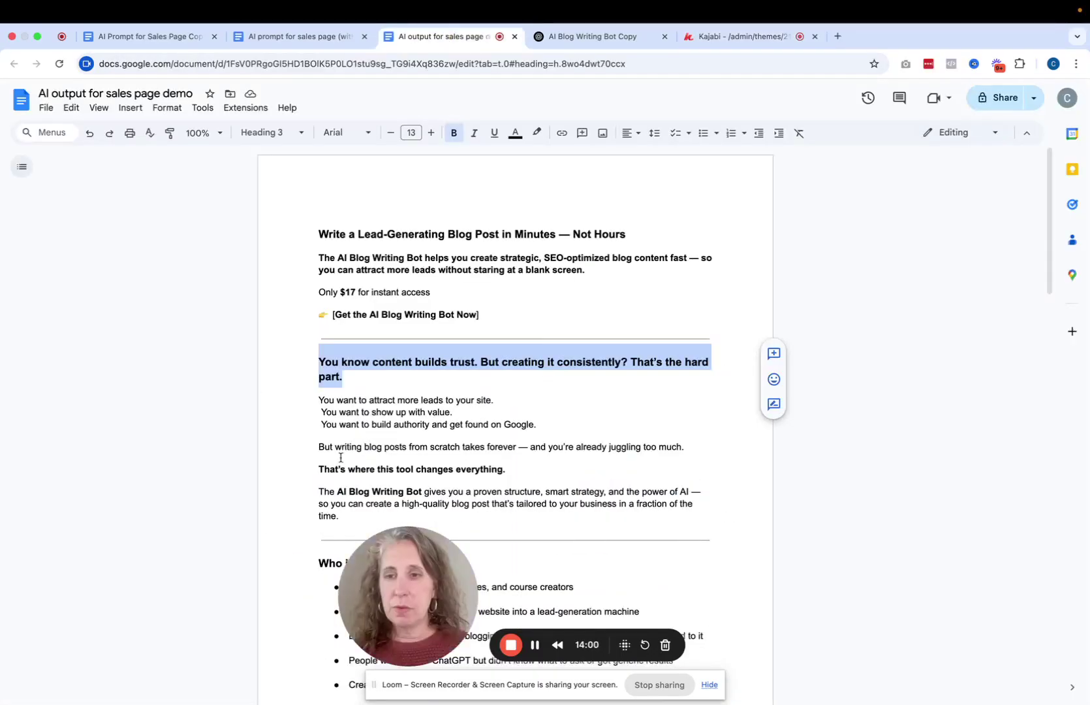
pyautogui.click(316, 400)
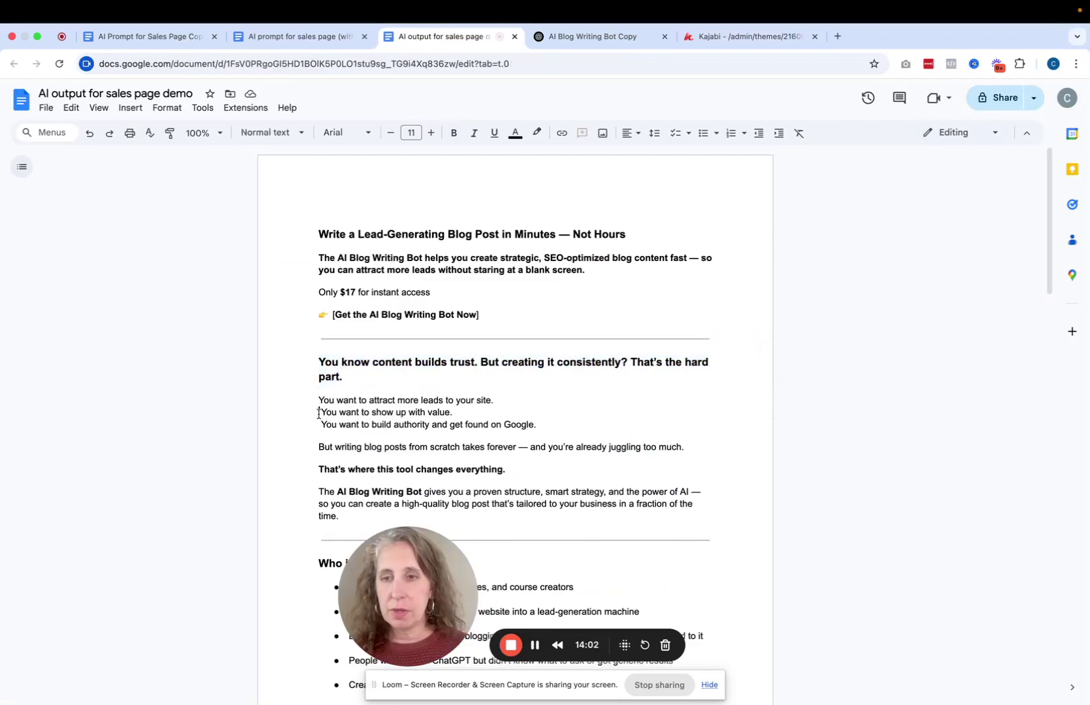
pyautogui.click(321, 424)
pyautogui.moveTo(318, 401); pyautogui.dragTo(490, 396)
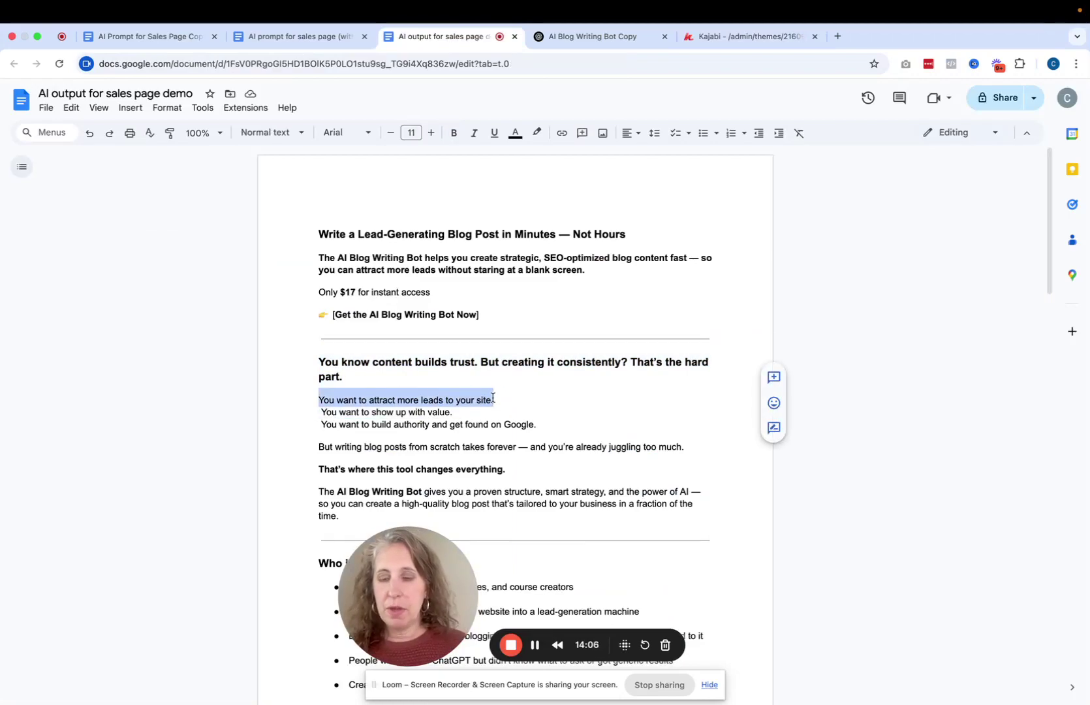
pyautogui.click(735, 48)
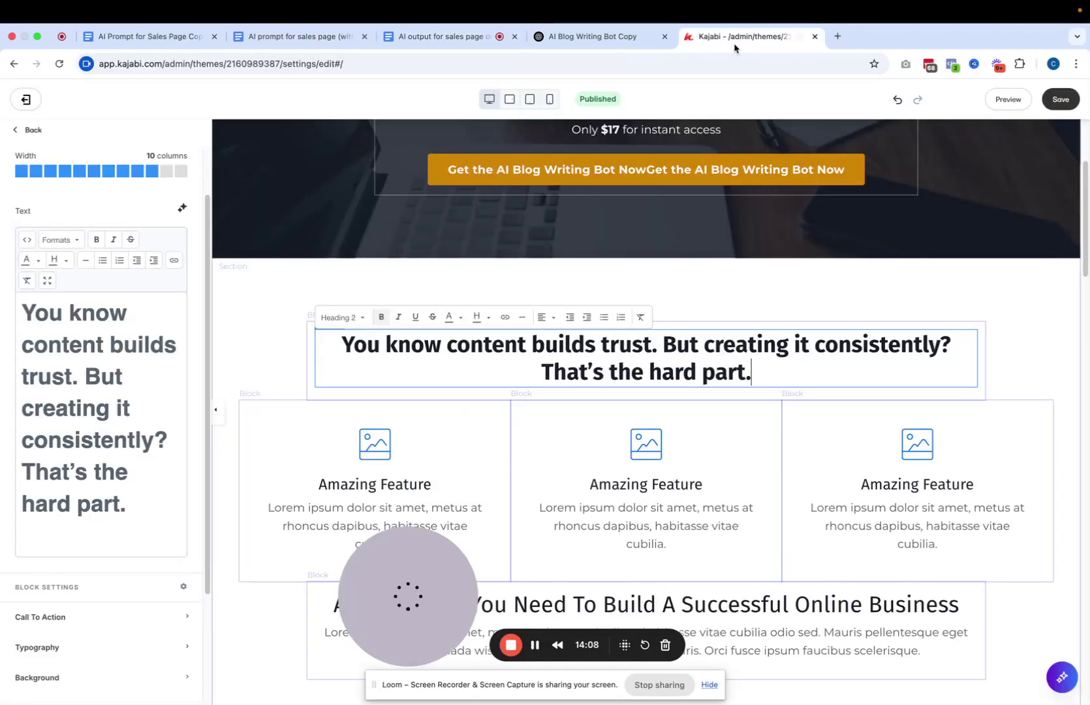
pyautogui.click(346, 509)
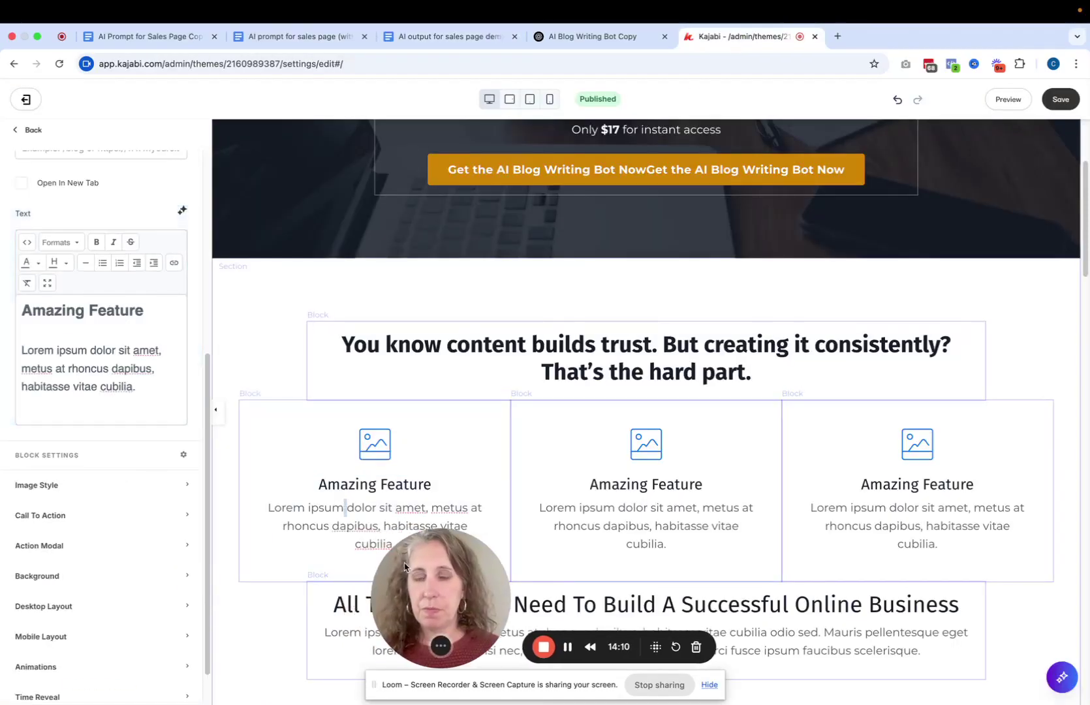
pyautogui.click(403, 541)
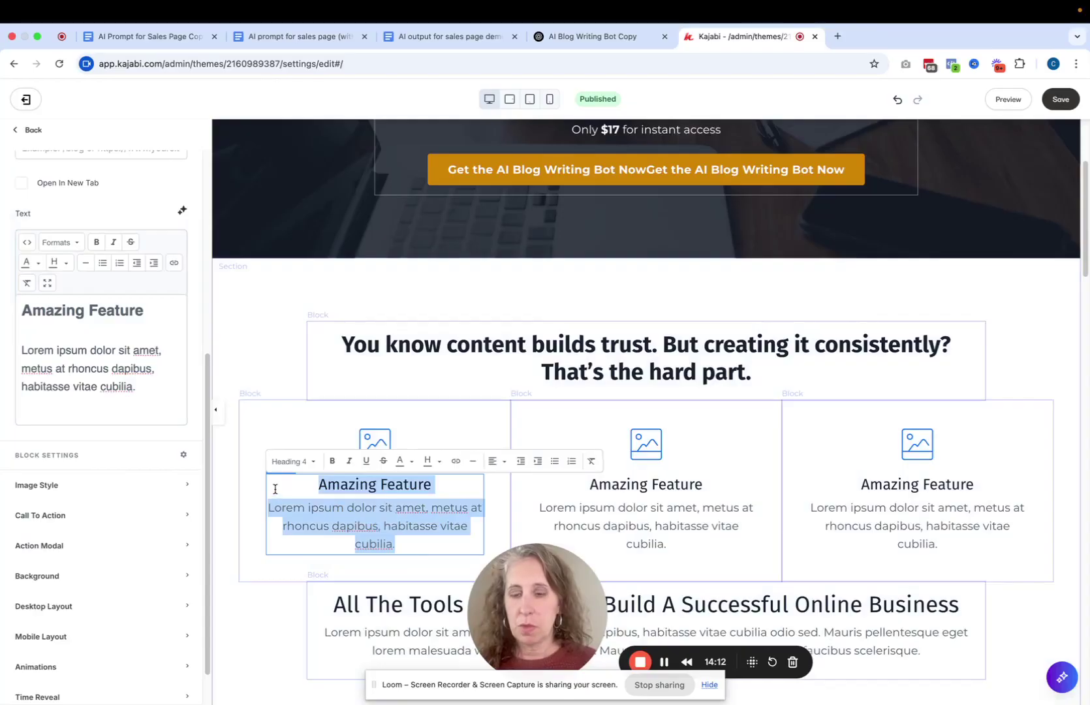
pyautogui.write('You want to attract more leads to your site.')
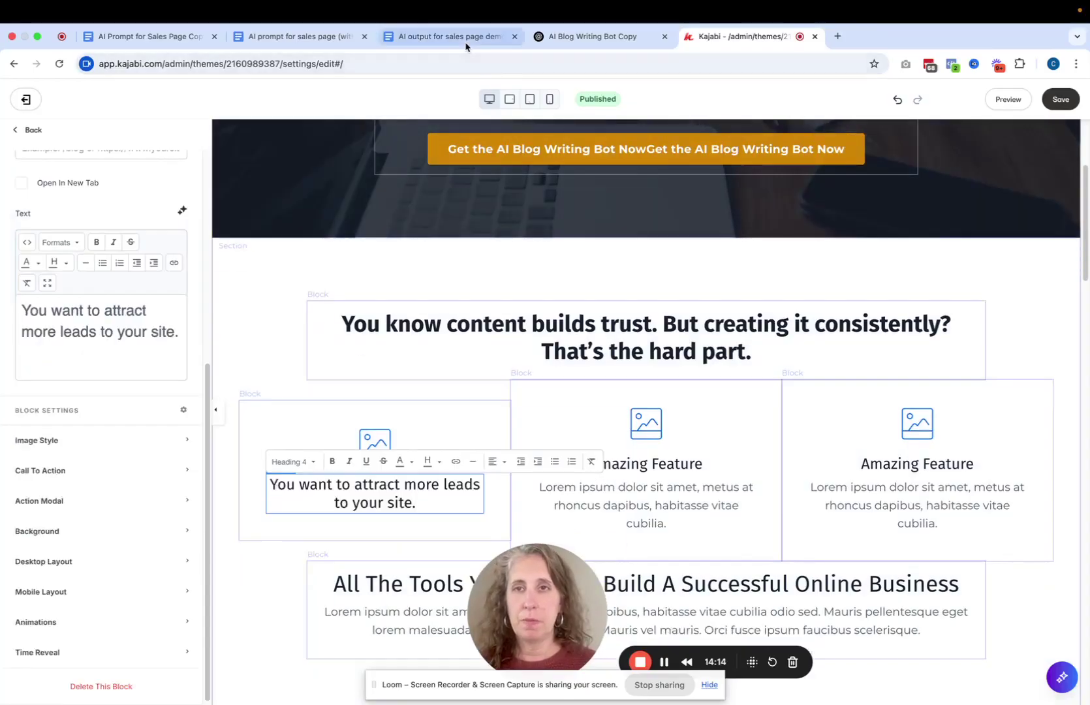
# - Replace the second feature's text with "You want to show up with value." copied from the Google Docs document
pyautogui.click(451, 37)
pyautogui.moveTo(462, 407); pyautogui.dragTo(332, 416)
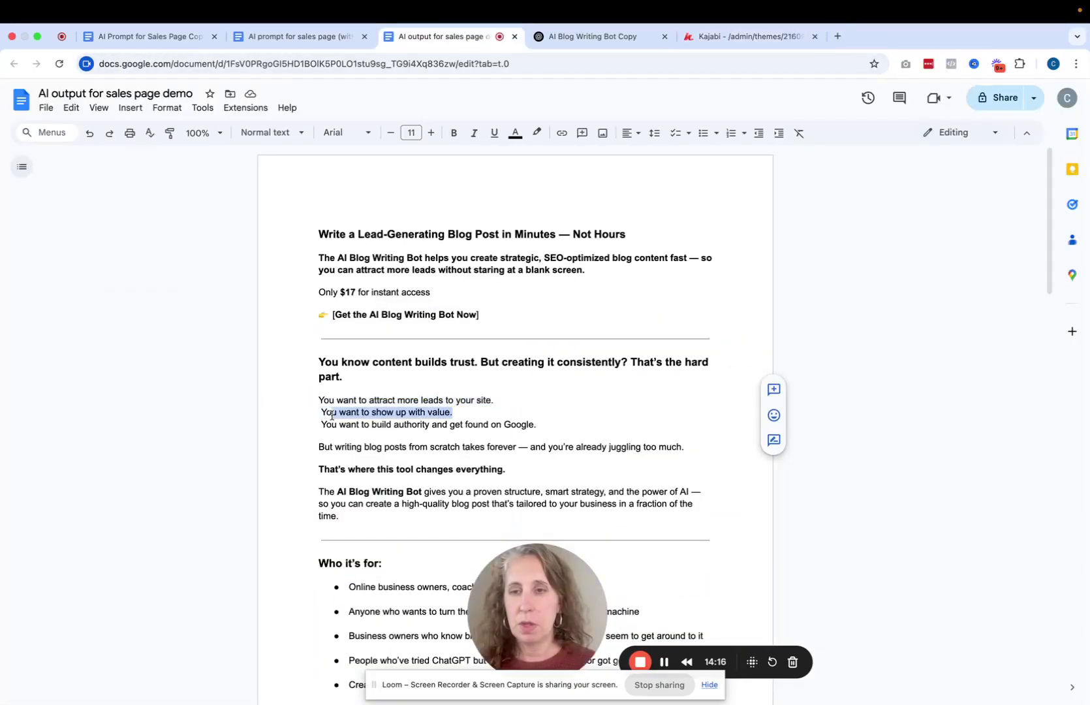
pyautogui.click(748, 37)
pyautogui.click(693, 474)
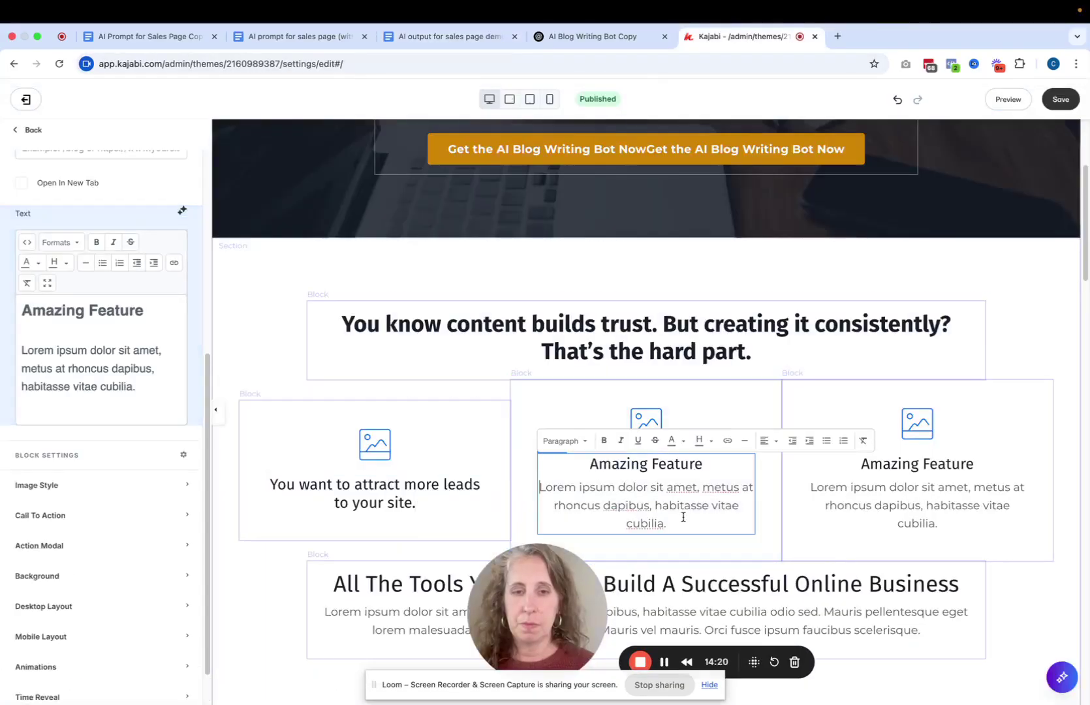
pyautogui.moveTo(682, 523); pyautogui.dragTo(582, 465)
pyautogui.write('You want to show up with value.')
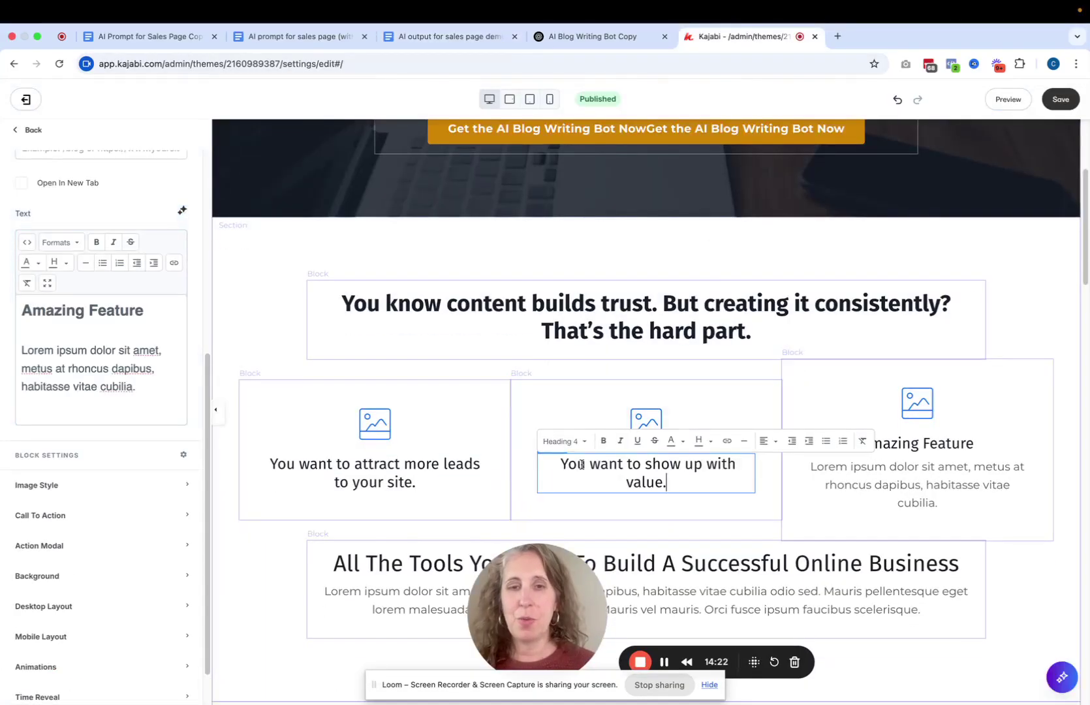
# - Replace the third feature's text with "You want to build authority and get found on Google." copied from the Google Docs document
pyautogui.click(444, 37)
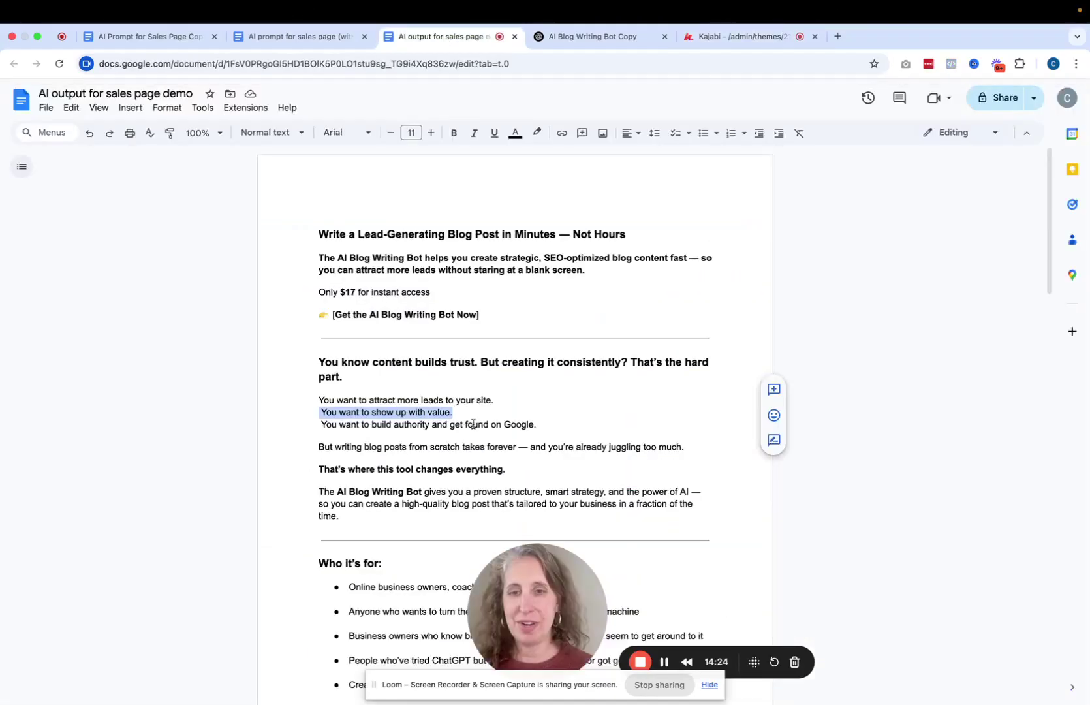
pyautogui.moveTo(538, 423); pyautogui.dragTo(318, 425)
pyautogui.press('cmd+c')
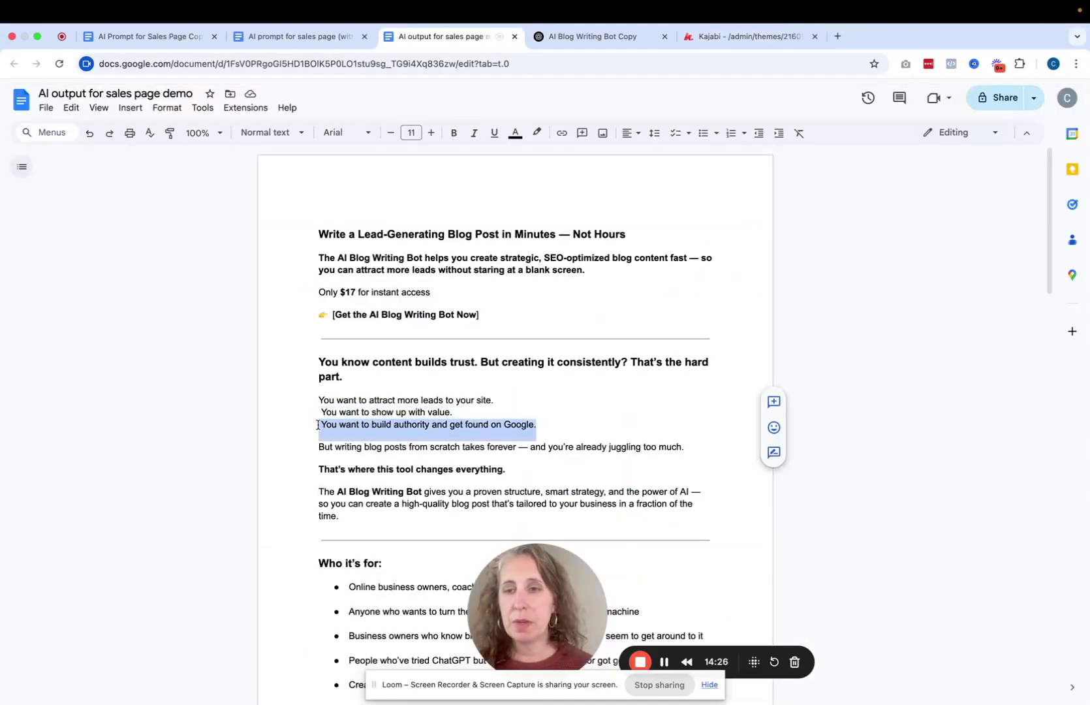
pyautogui.click(721, 37)
pyautogui.click(827, 483)
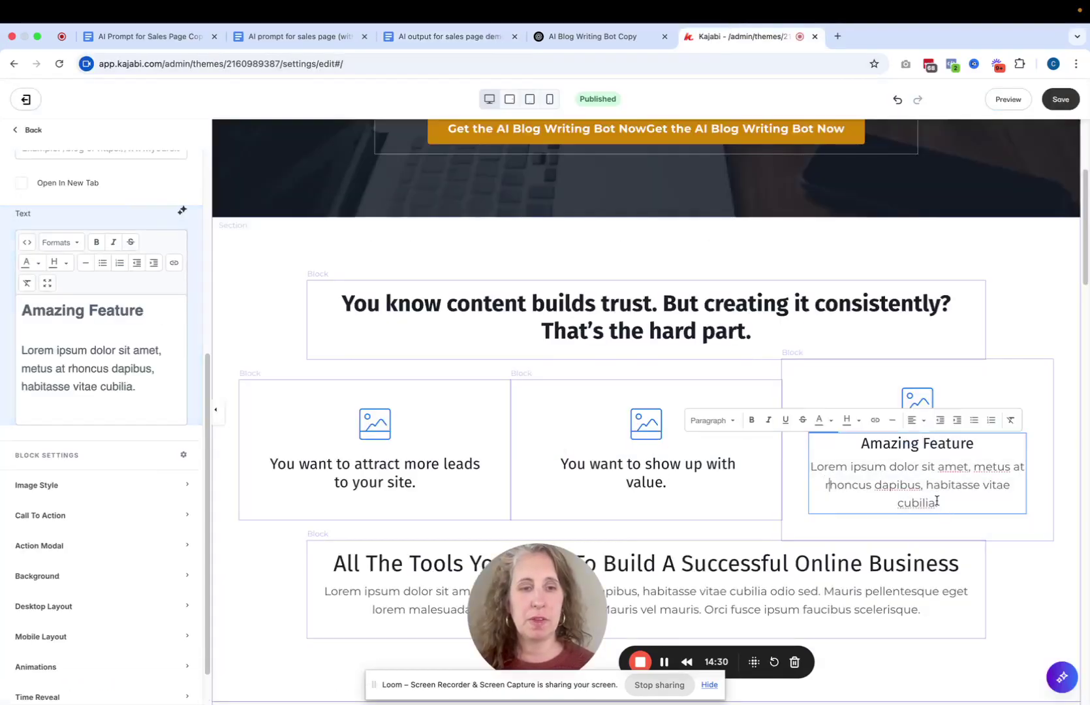
pyautogui.moveTo(960, 503); pyautogui.dragTo(850, 442)
pyautogui.press('cmd+v')
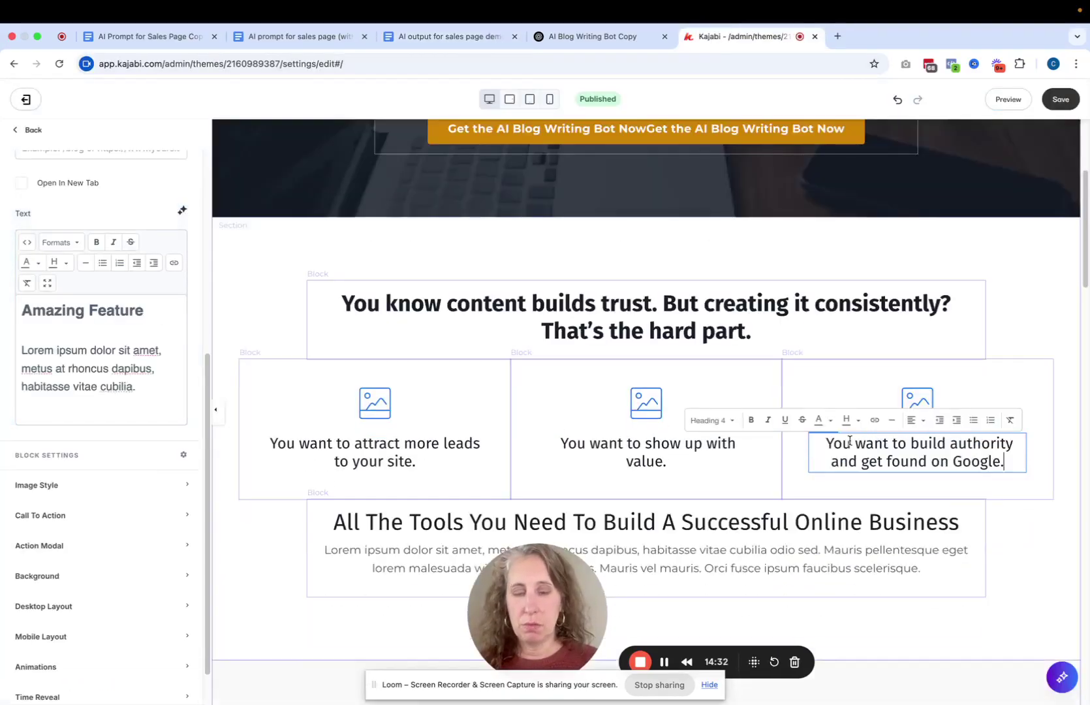
# - Replace the lower Text block's placeholder with the Google Docs copy from "But writing blog posts from scratch takes forever" through "in a fraction of the time."
pyautogui.click(455, 38)
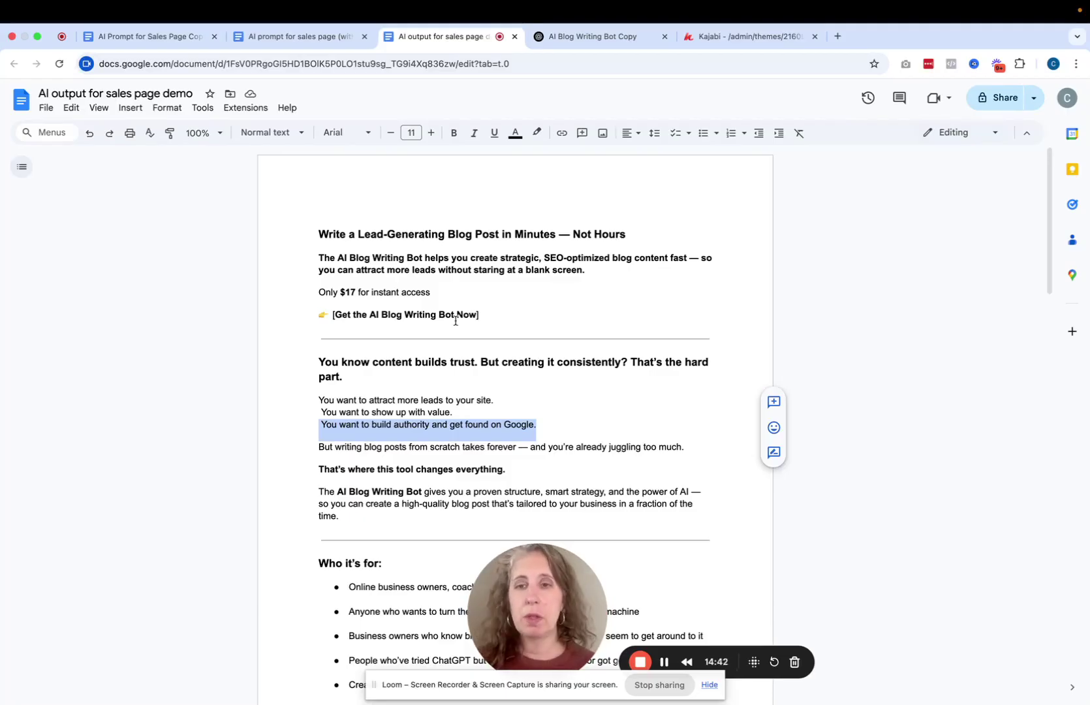
pyautogui.moveTo(314, 445); pyautogui.dragTo(361, 515)
pyautogui.hotkey('ctrl', 'c')
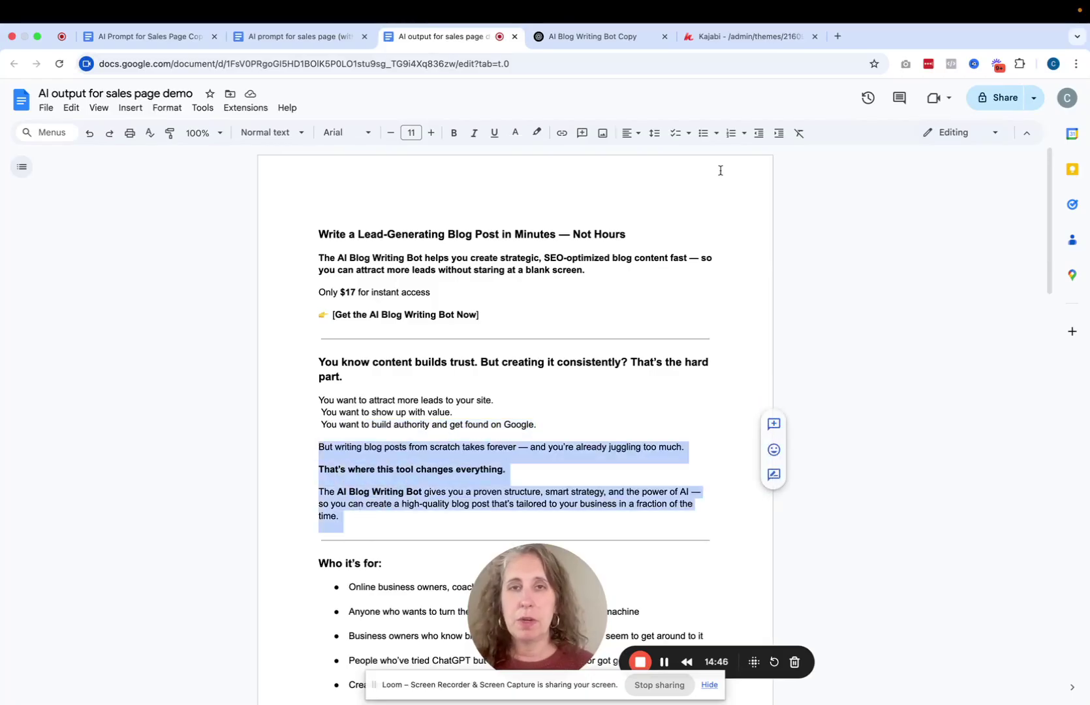
pyautogui.click(731, 37)
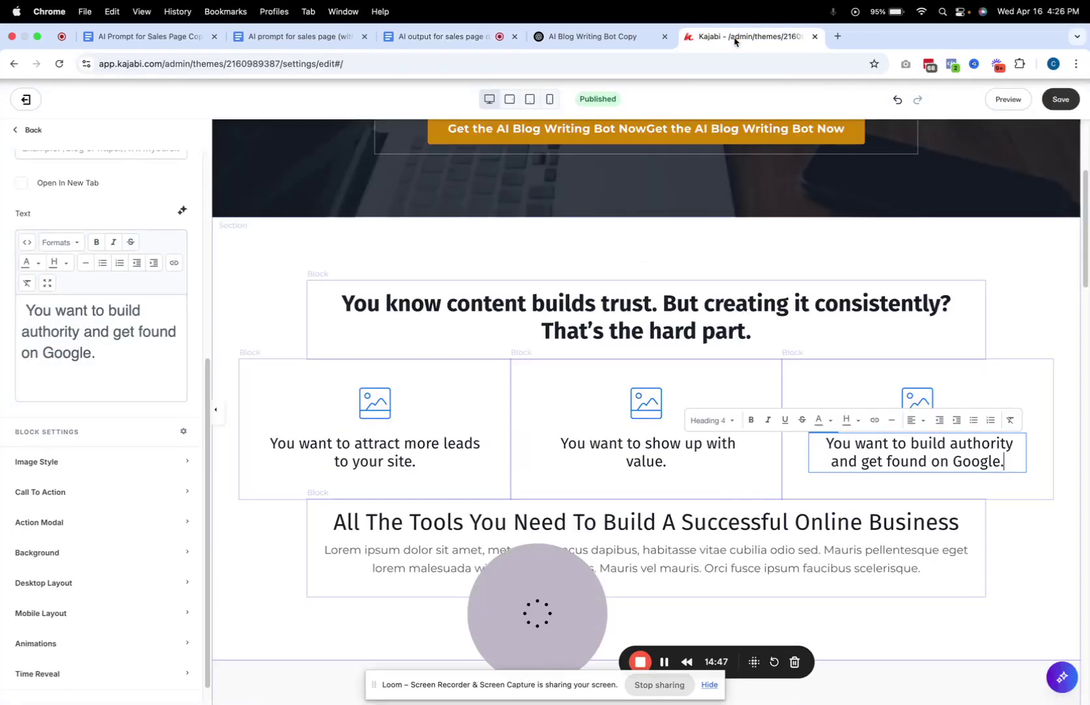
pyautogui.click(713, 537)
pyautogui.moveTo(938, 568); pyautogui.dragTo(319, 522)
pyautogui.hotkey('ctrl', 'v')
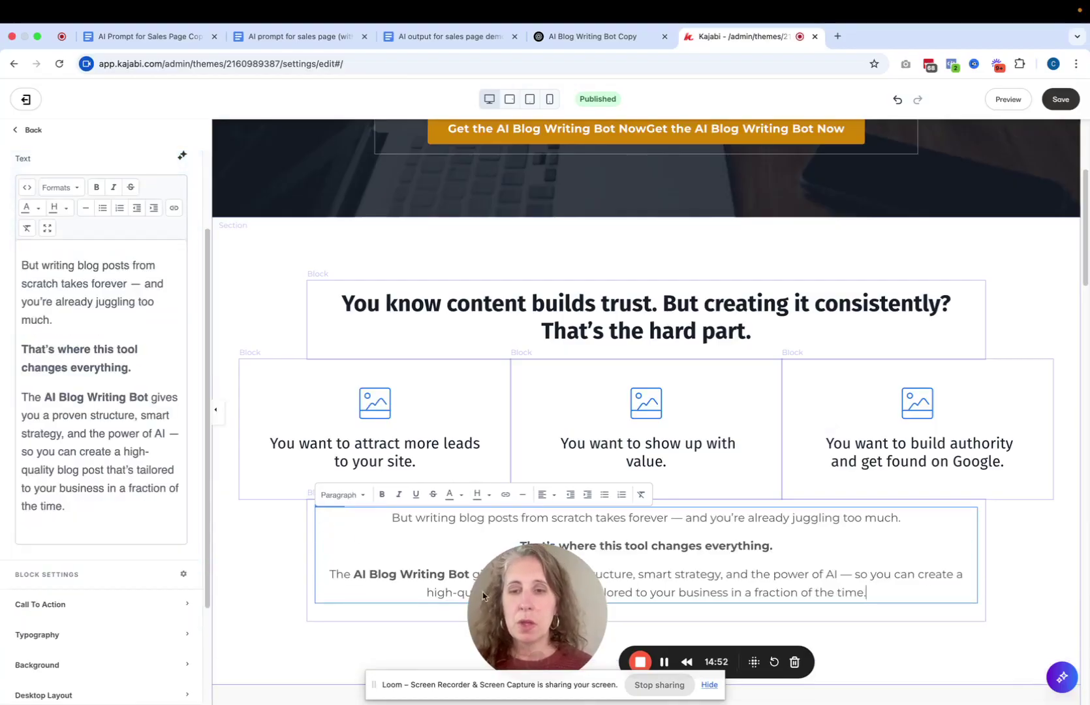
pyautogui.moveTo(483, 596); pyautogui.dragTo(131, 612)
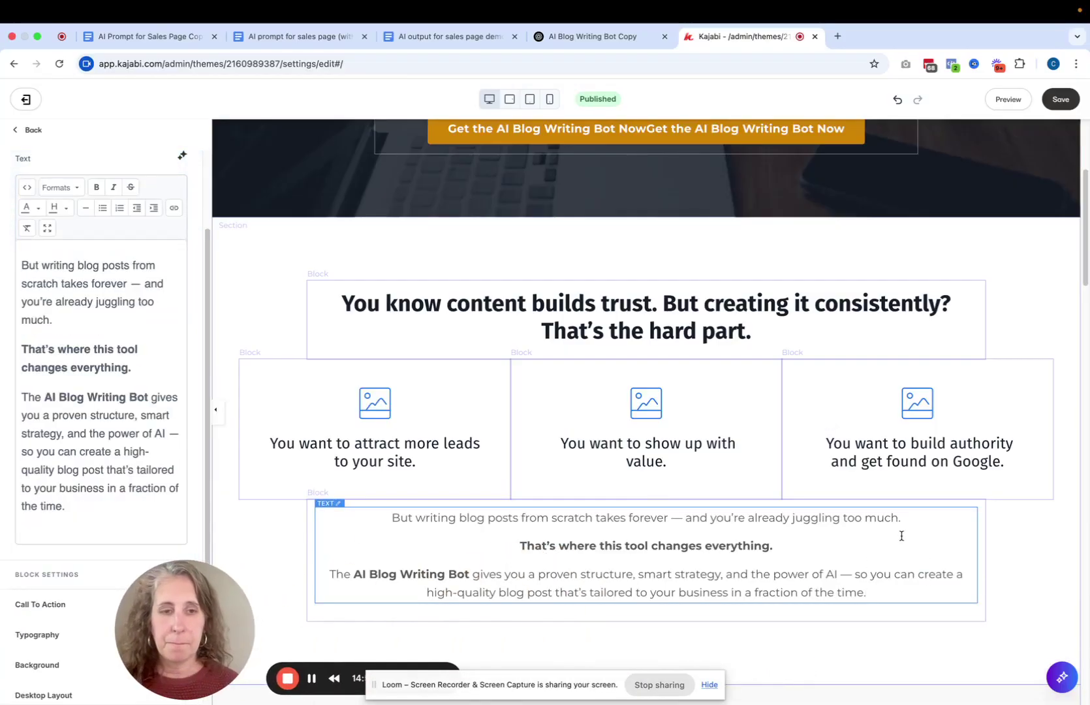
# - Format the line "But writing blog posts from scratch takes forever — and you’re already juggling too much." as Heading 2
pyautogui.moveTo(901, 517); pyautogui.dragTo(383, 516)
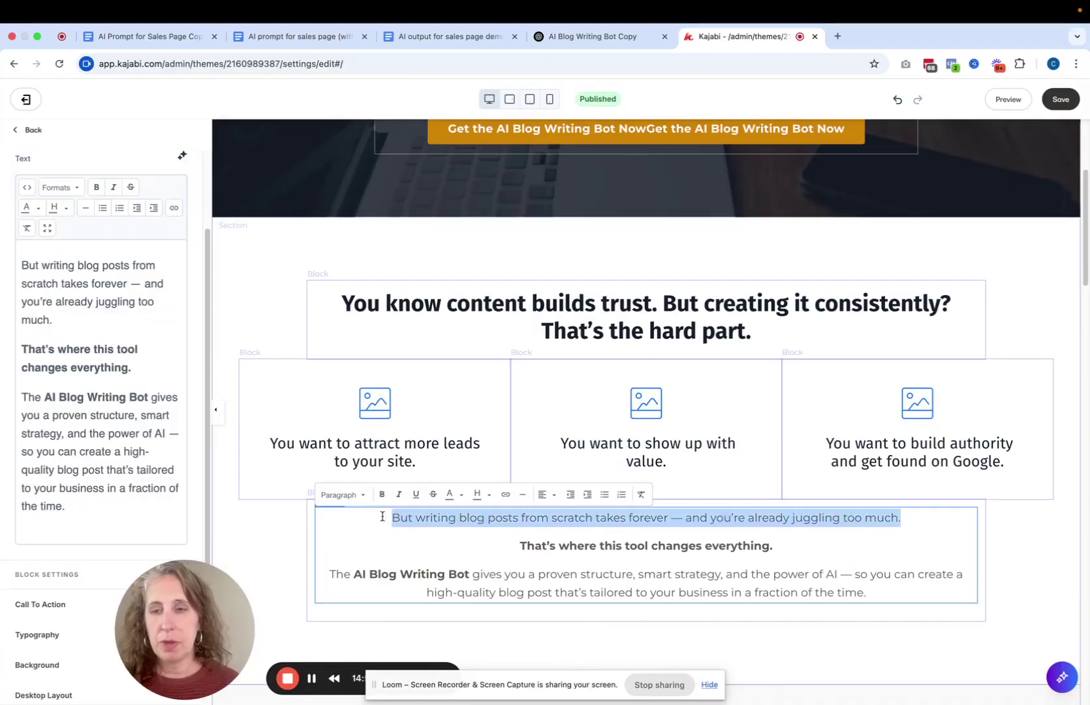
pyautogui.click(361, 495)
pyautogui.click(375, 338)
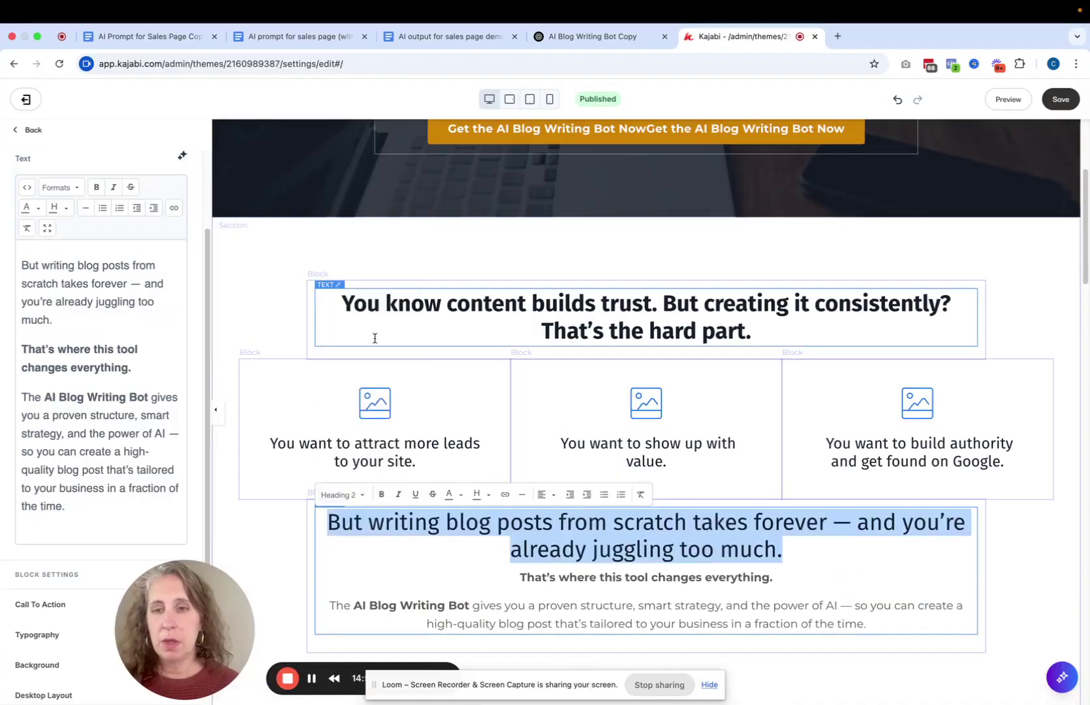
# - Set the desktop outside top spacing of the Text block below the three features to 50
pyautogui.click(1041, 329)
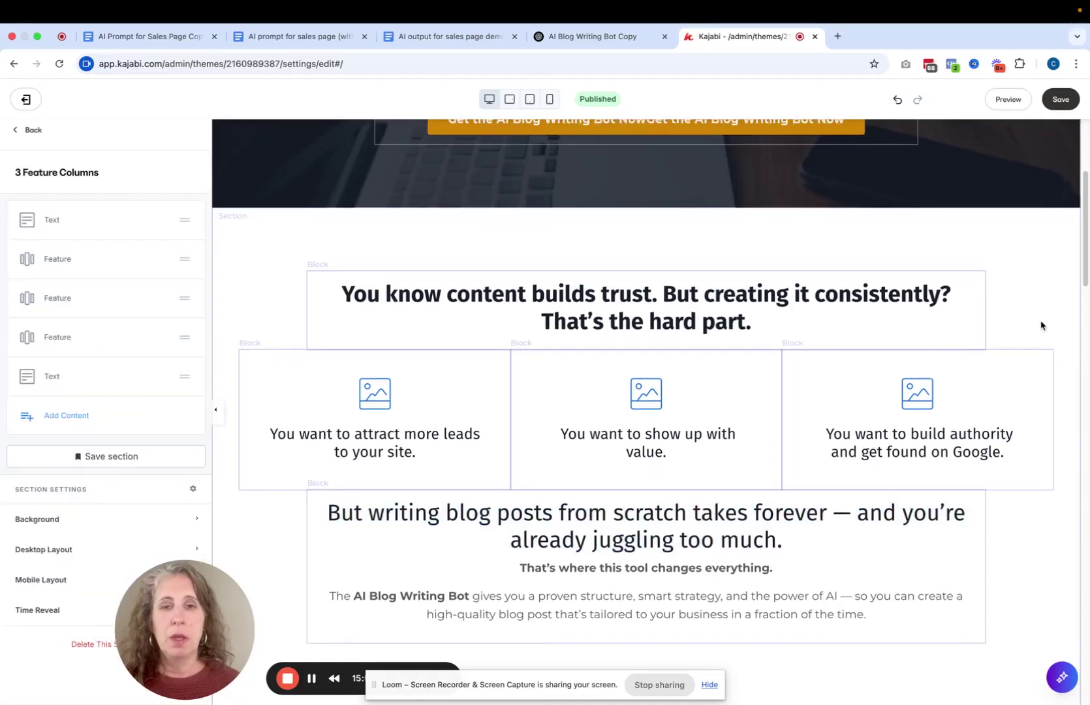
pyautogui.scroll(-1, 1041, 325)
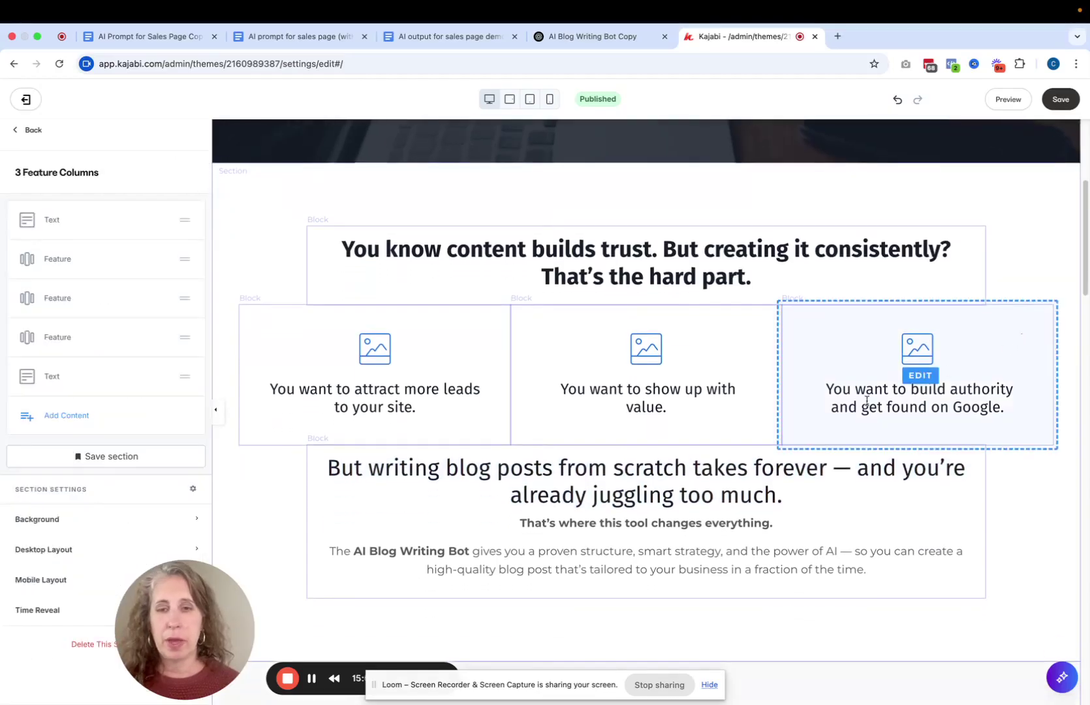
pyautogui.click(962, 592)
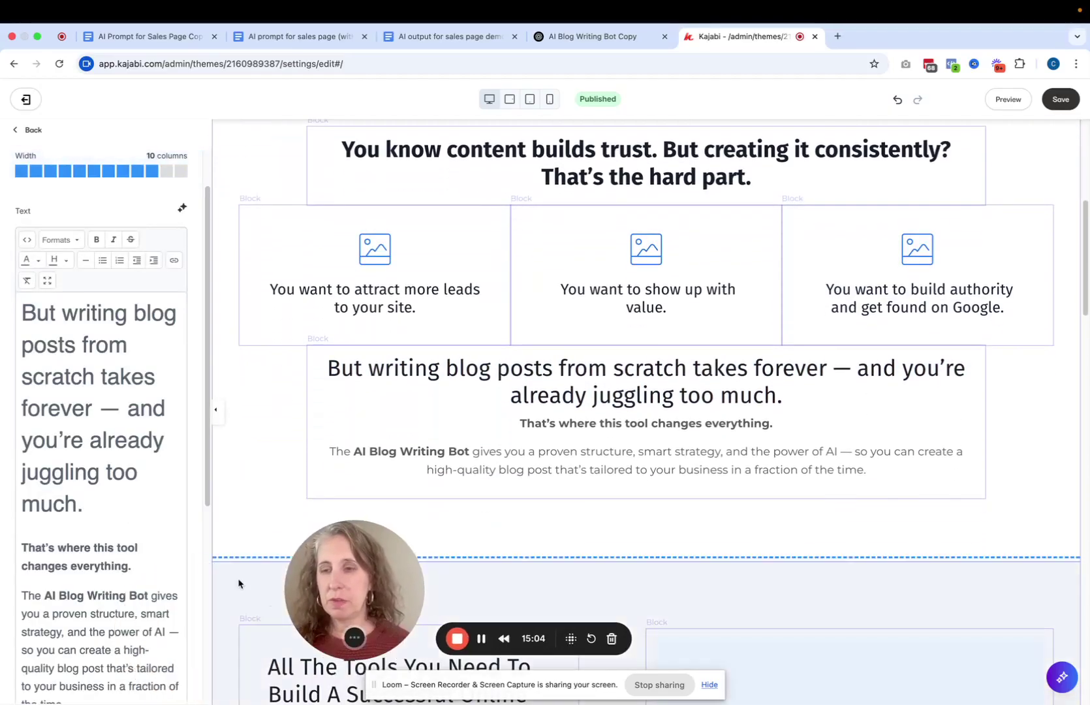
pyautogui.scroll(-5, 208, 513)
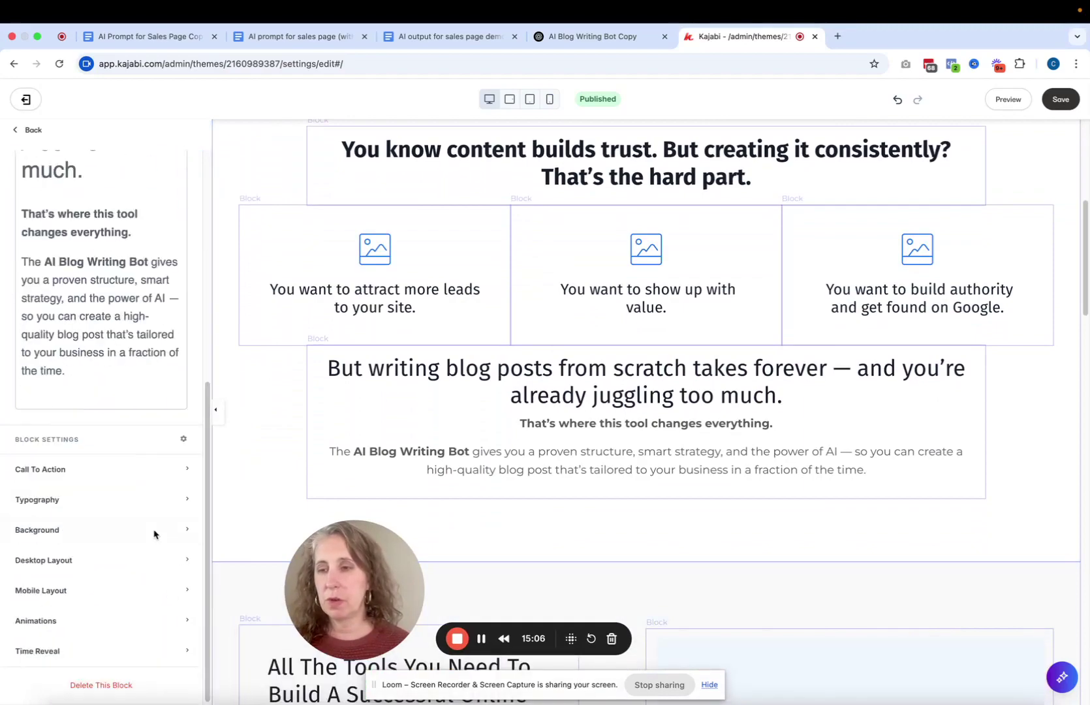
pyautogui.click(158, 559)
pyautogui.moveTo(203, 512); pyautogui.dragTo(208, 670)
pyautogui.click(93, 451)
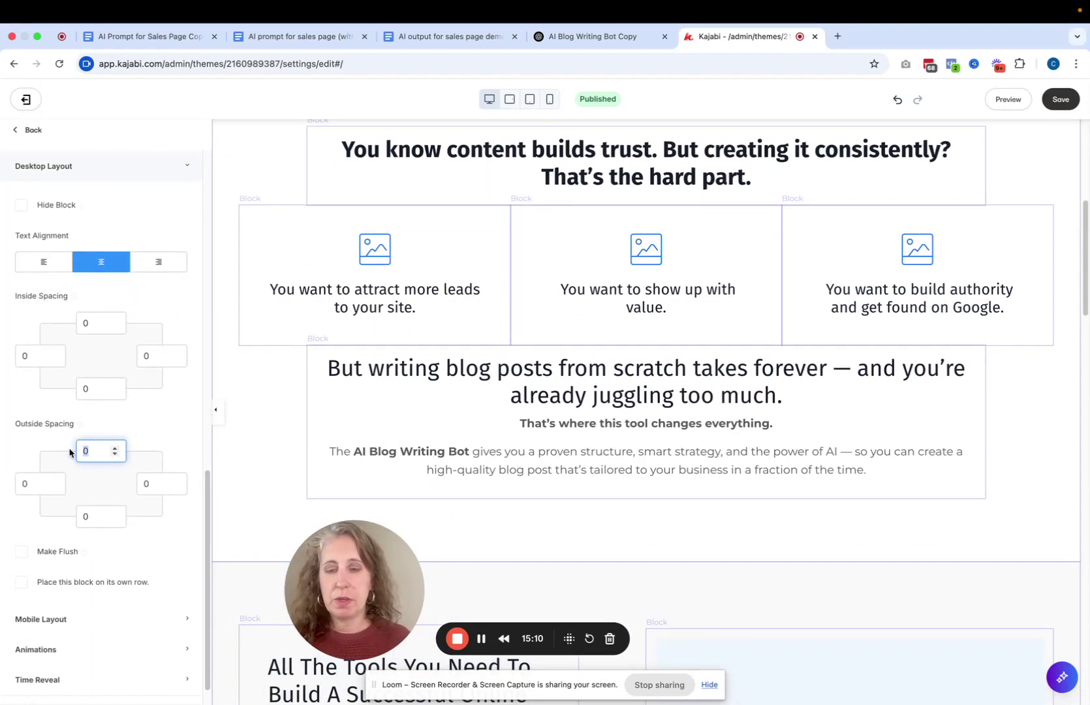
pyautogui.write('50')
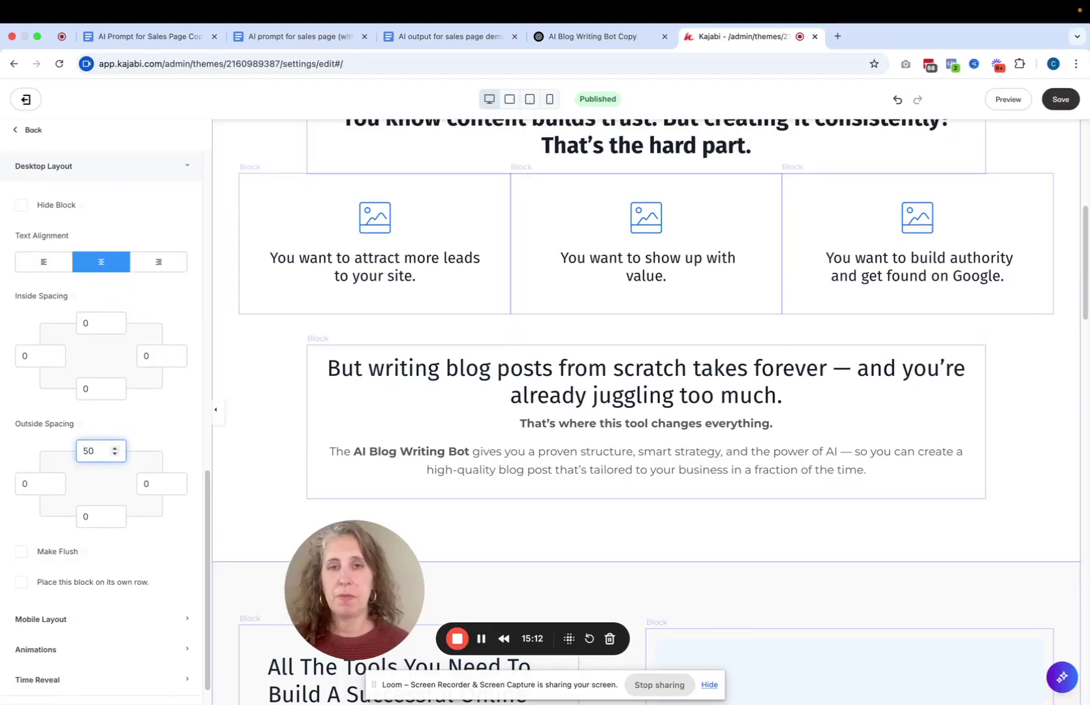
# - Set the same Text block's mobile outside top spacing to 20 and save the page
pyautogui.click(188, 619)
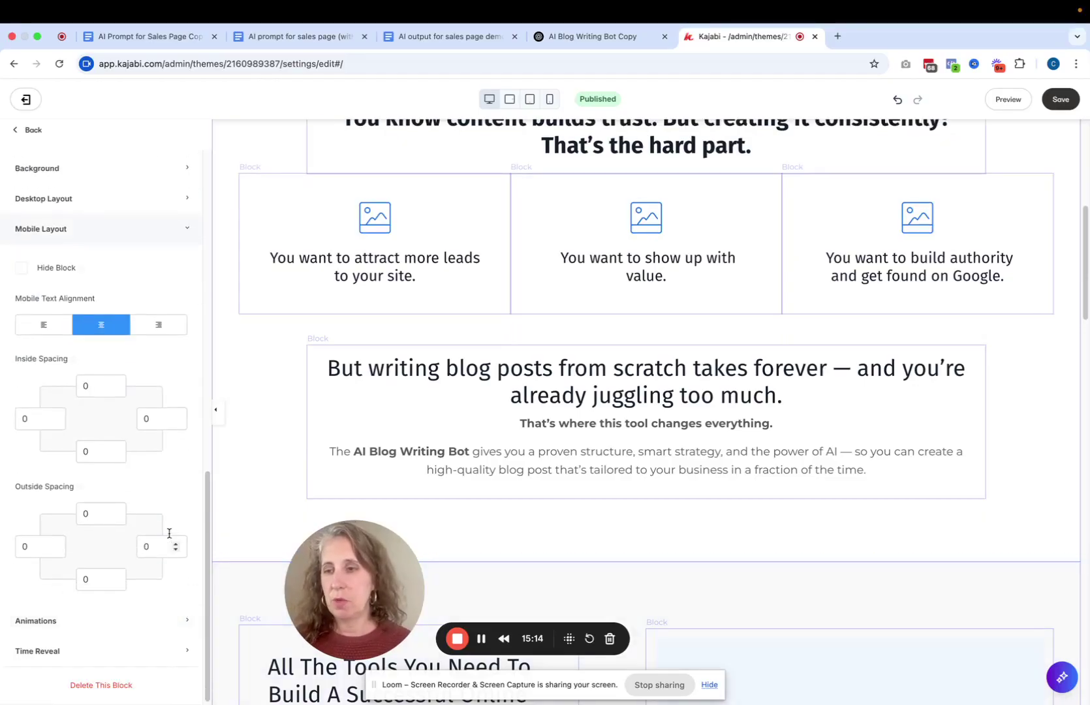
pyautogui.click(80, 514)
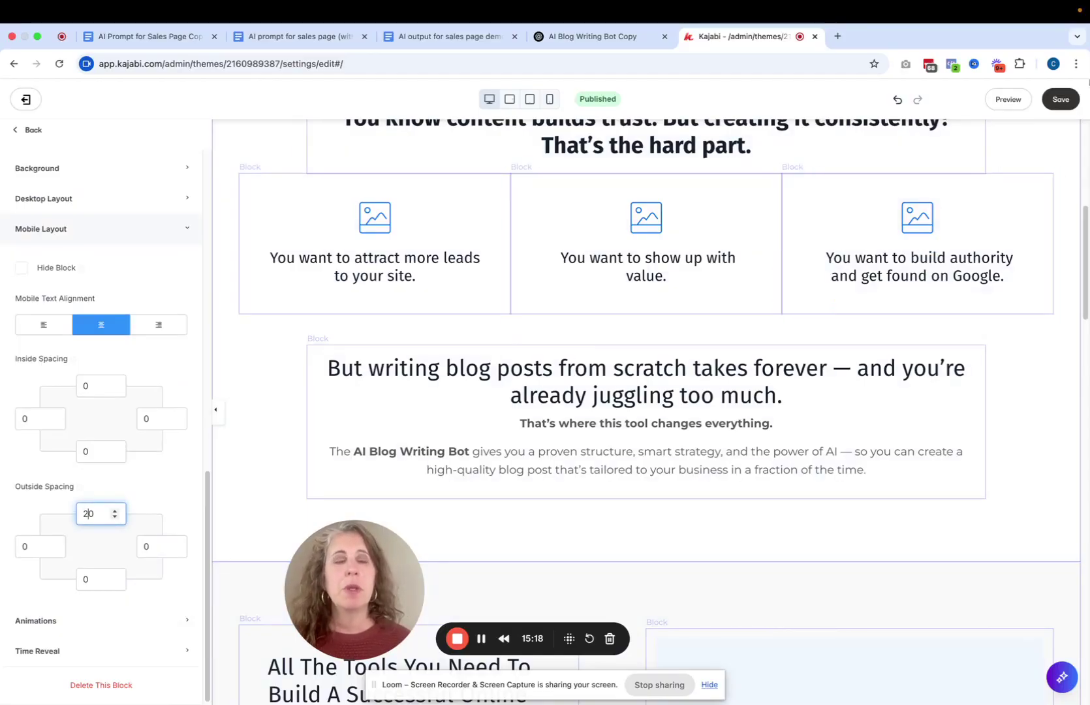
pyautogui.click(1069, 104)
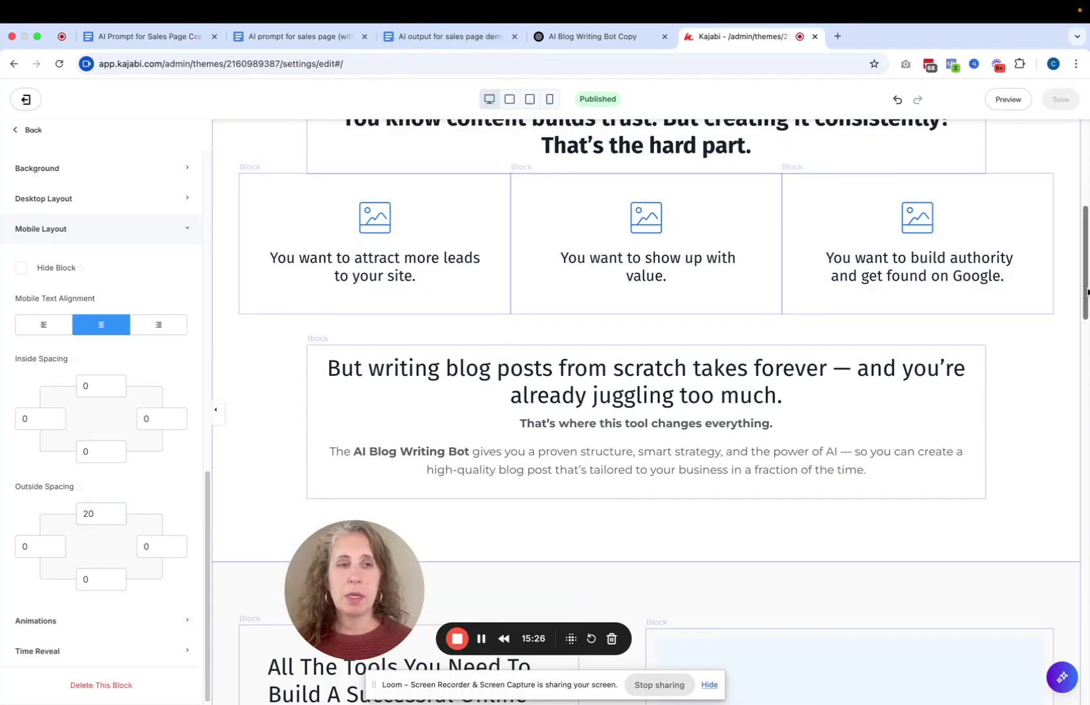
# - Remove the duplicated wording from the hero button so it reads "Get the AI Blog Writing Bot Now", and save the page
pyautogui.scroll(-15, 1088, 395)
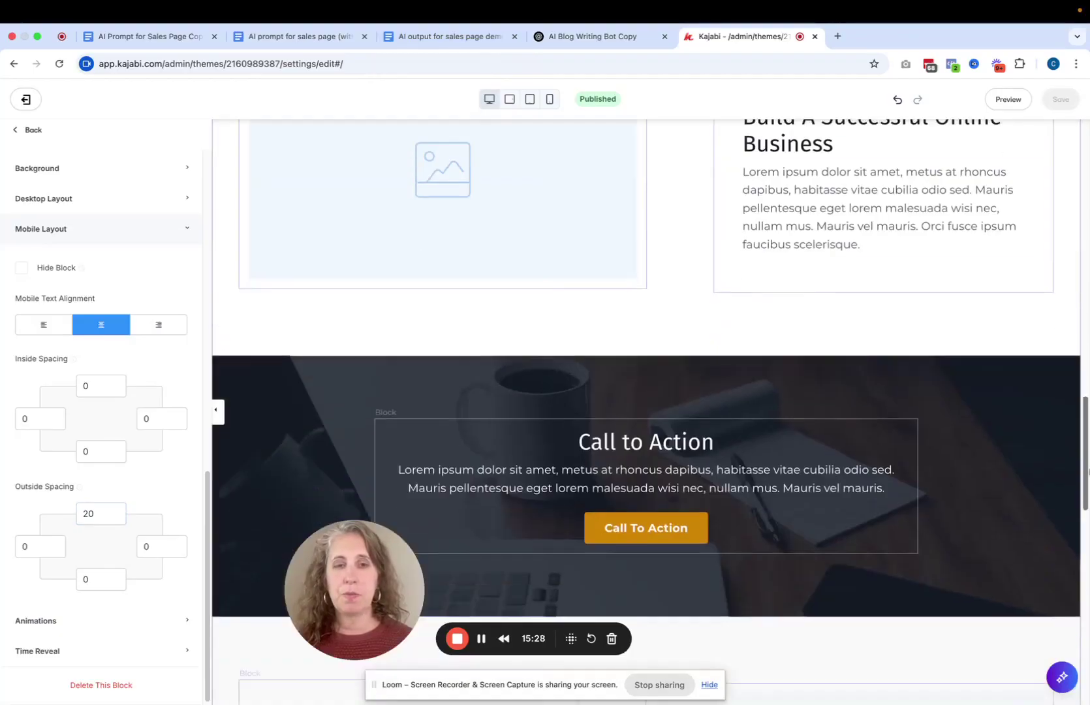
pyautogui.moveTo(1087, 470); pyautogui.dragTo(1088, 175)
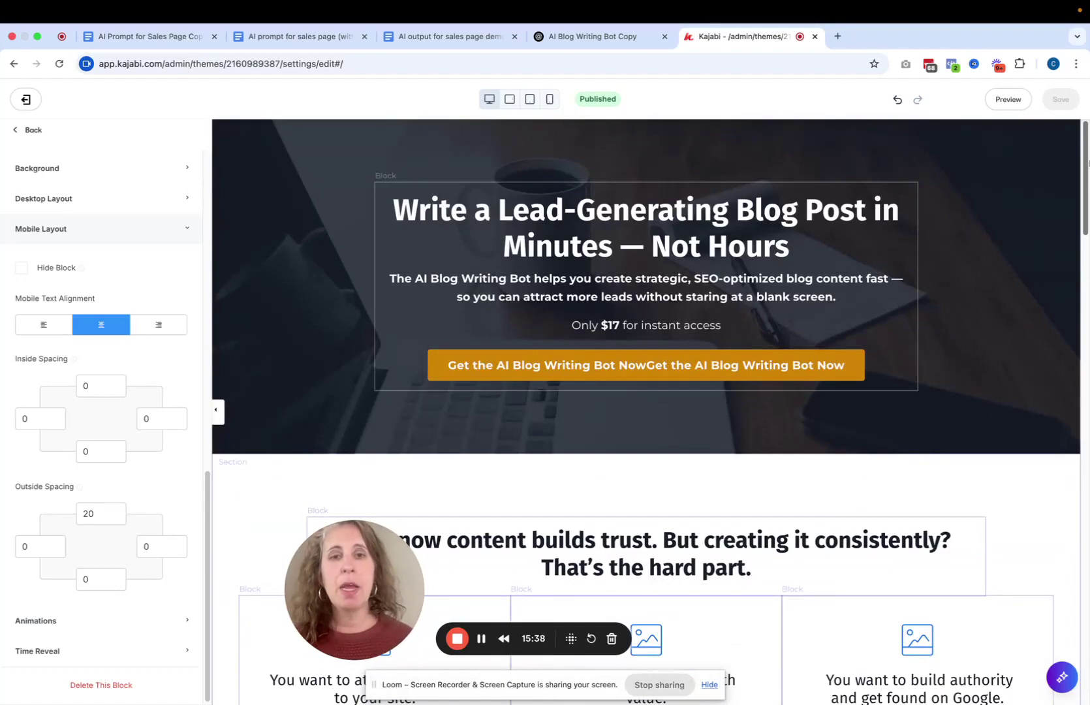
pyautogui.click(679, 366)
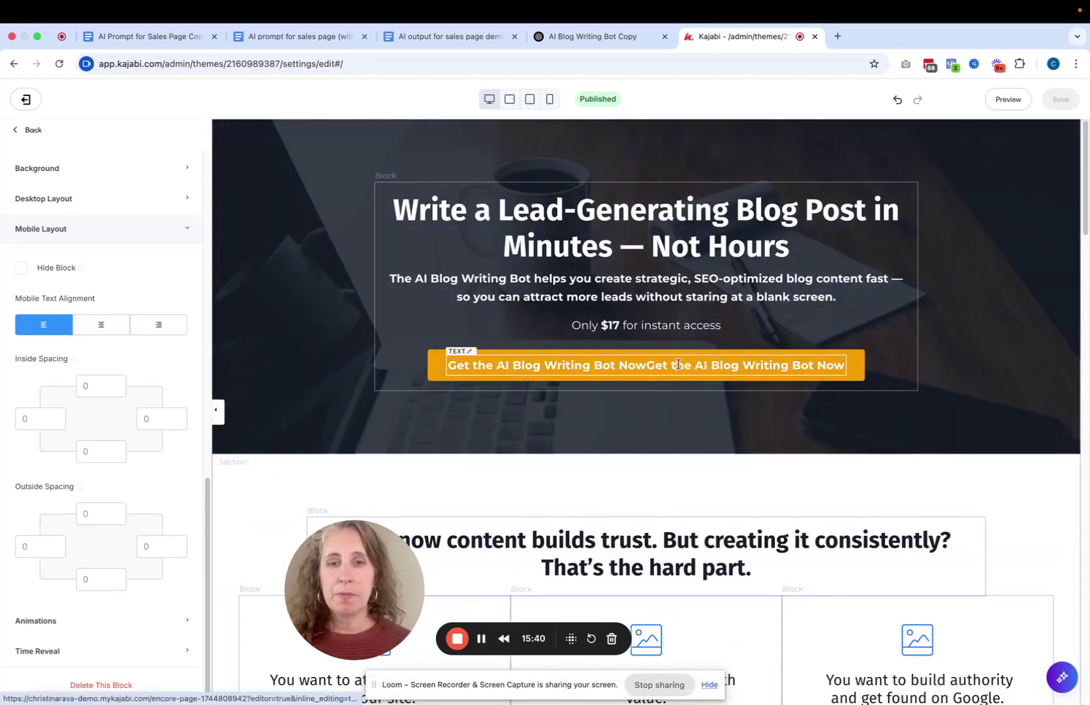
pyautogui.moveTo(645, 368); pyautogui.dragTo(447, 366)
pyautogui.press('BackSpace')
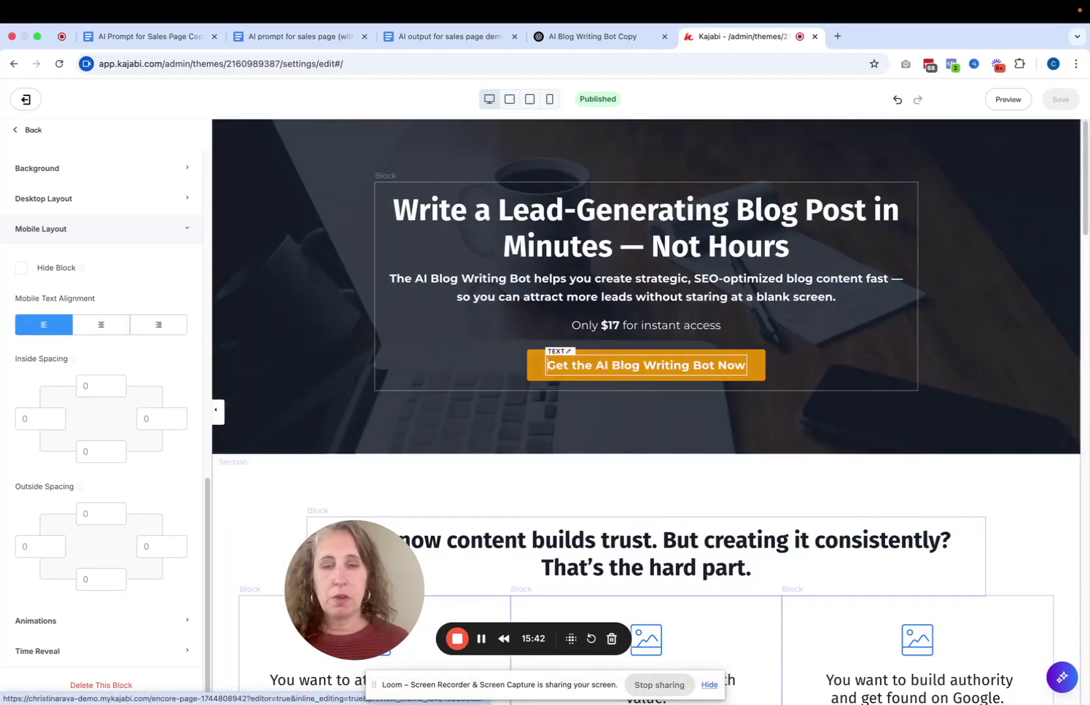
pyautogui.click(1079, 279)
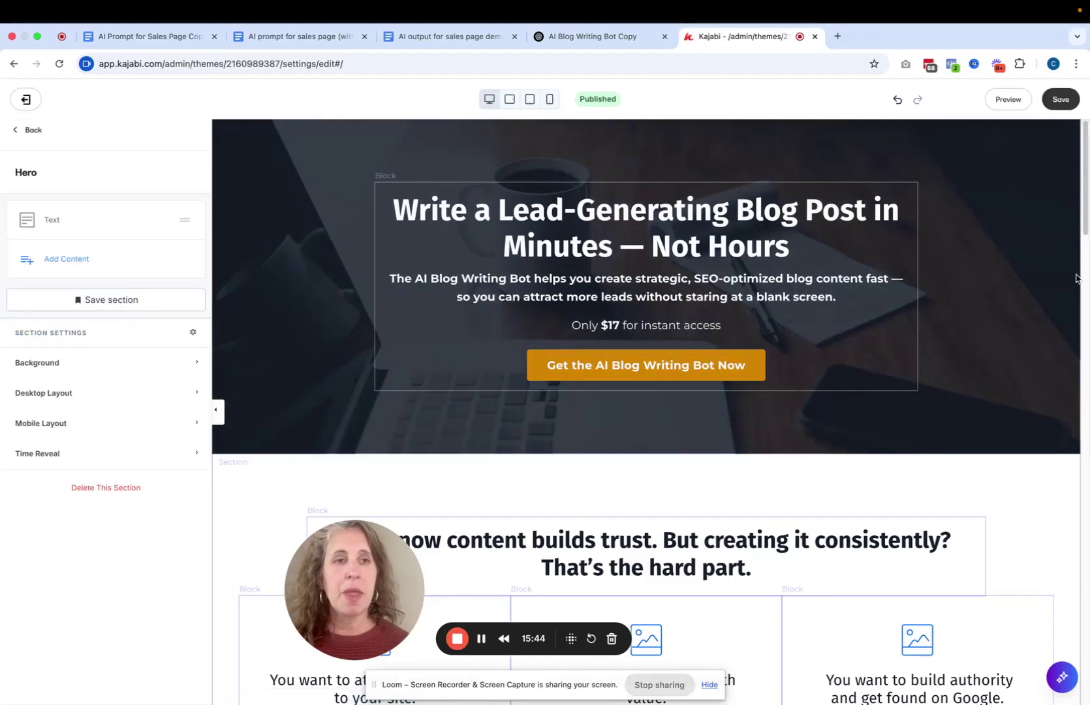
pyautogui.click(1072, 100)
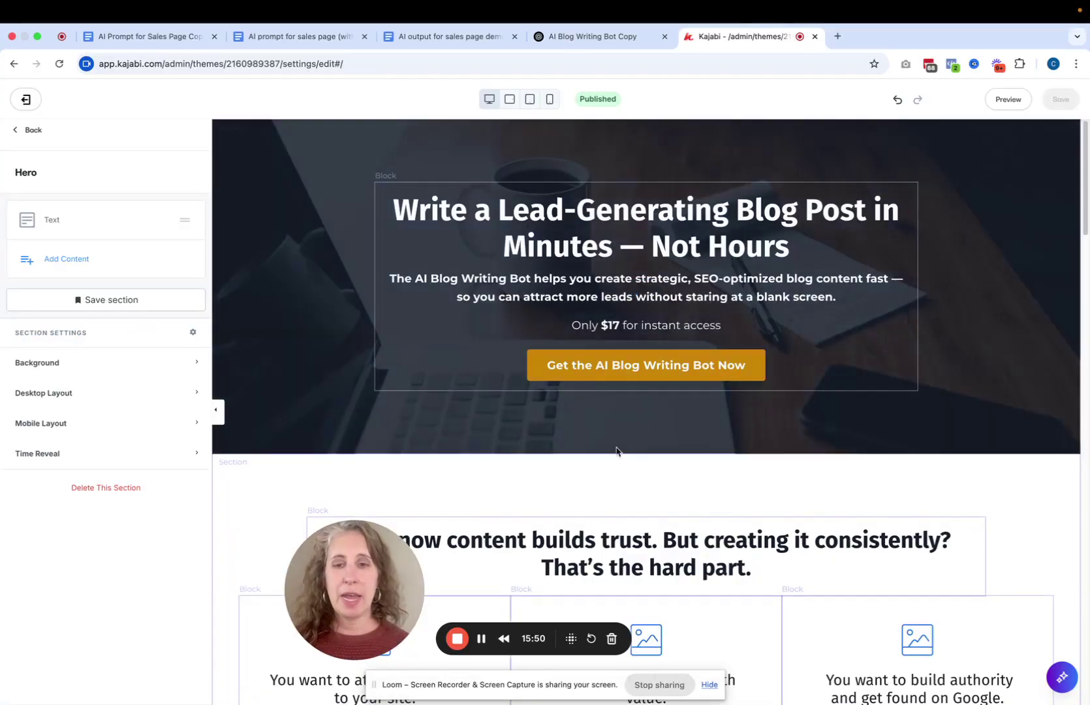
# - Download the "AI Sales Page Demo - Check Marks" design from Canva as a PNG with a transparent background
pyautogui.click(483, 640)
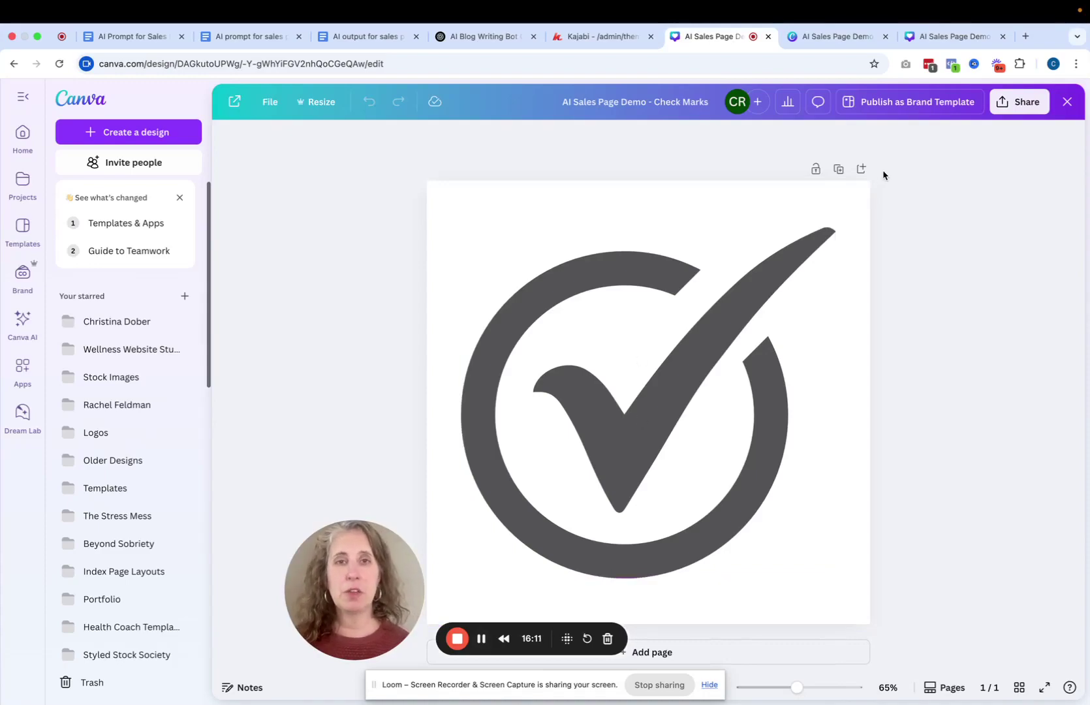
pyautogui.click(1021, 102)
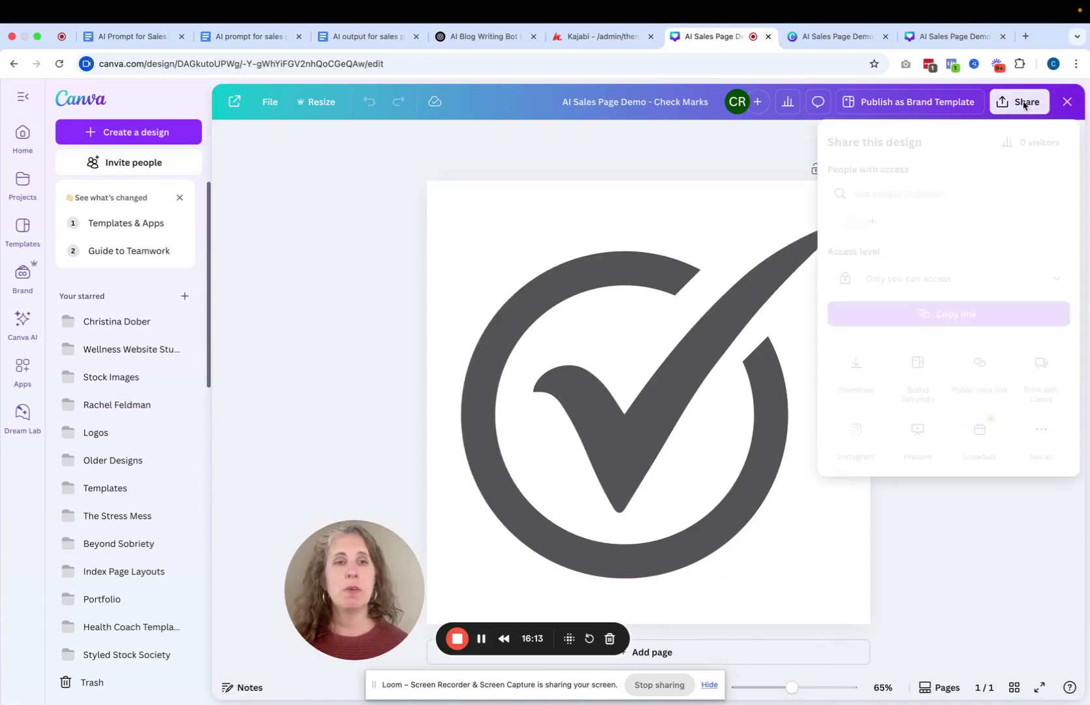
pyautogui.click(860, 366)
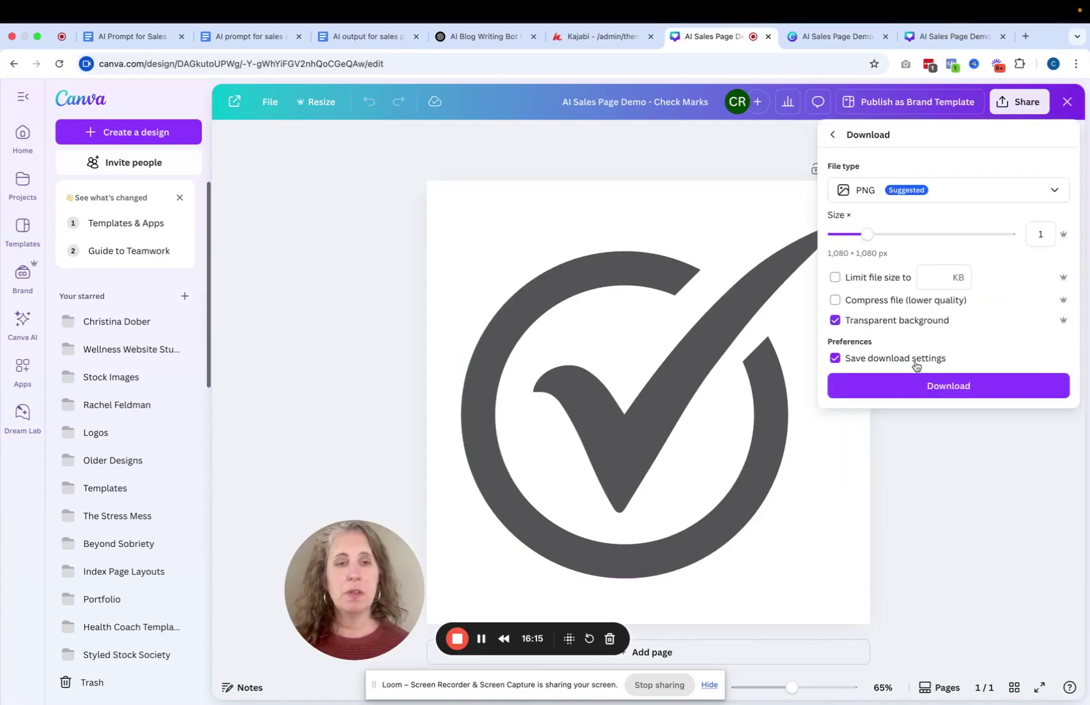
pyautogui.click(937, 385)
# - Switch to Kajabi and upload "AI Sales Page Demo - Check Marks (1).png" as the image of the first feature, "You want to attract more leads to your site."
pyautogui.click(613, 38)
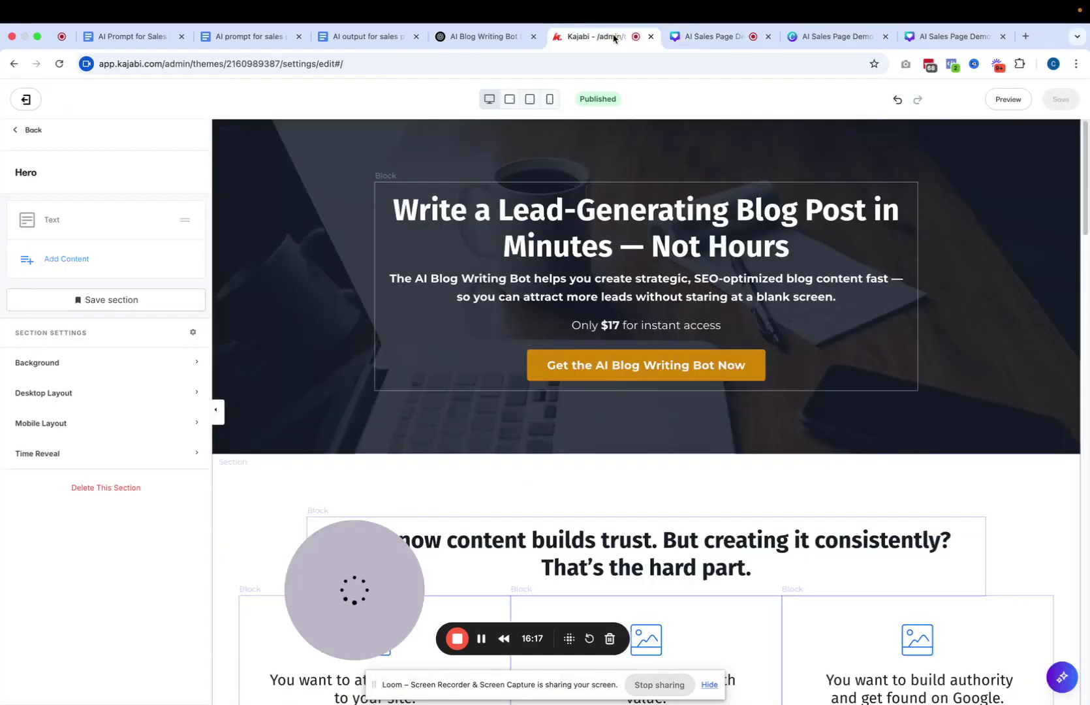
pyautogui.moveTo(377, 566); pyautogui.dragTo(338, 302)
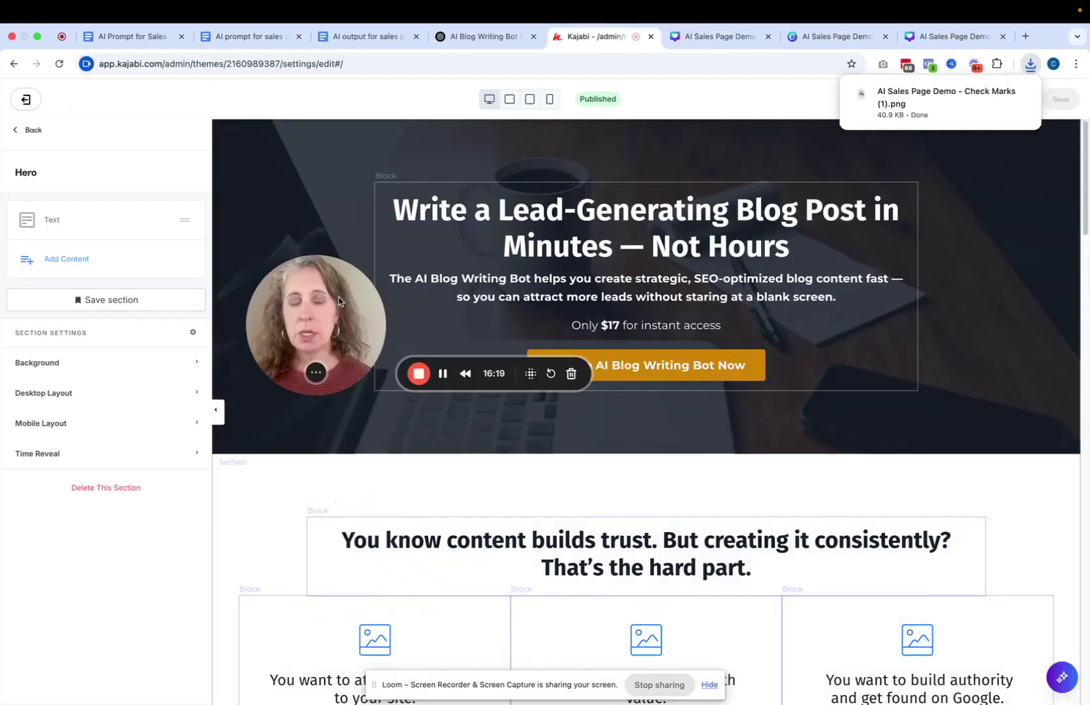
pyautogui.scroll(-5, 739, 265)
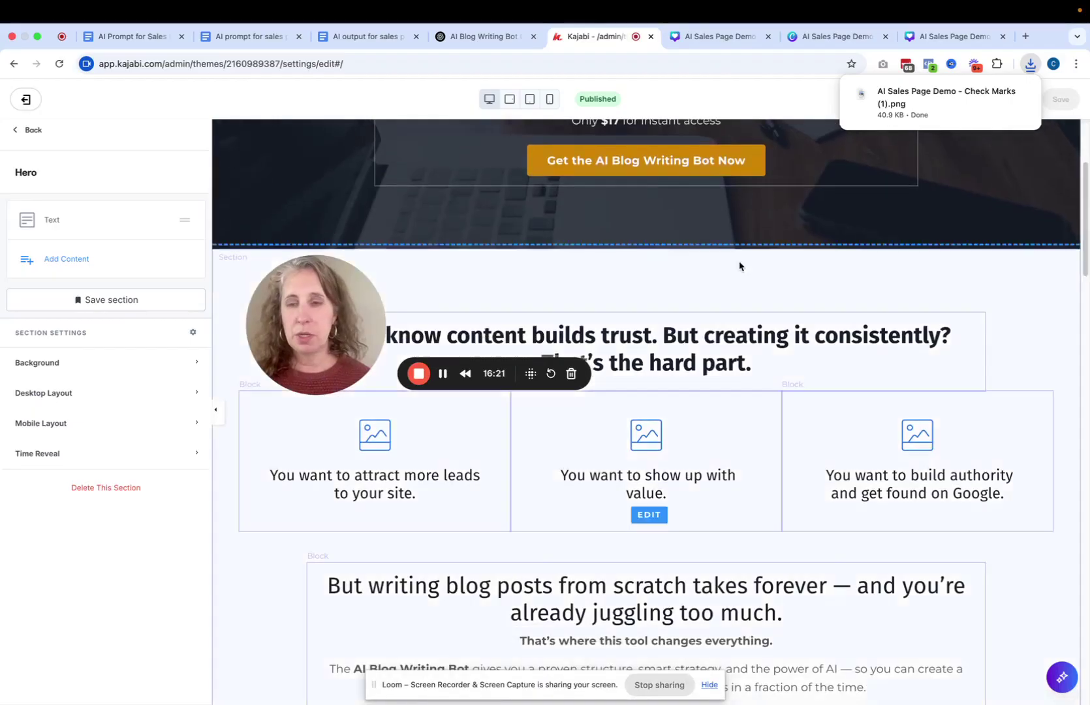
pyautogui.moveTo(304, 340); pyautogui.dragTo(206, 204)
pyautogui.click(369, 443)
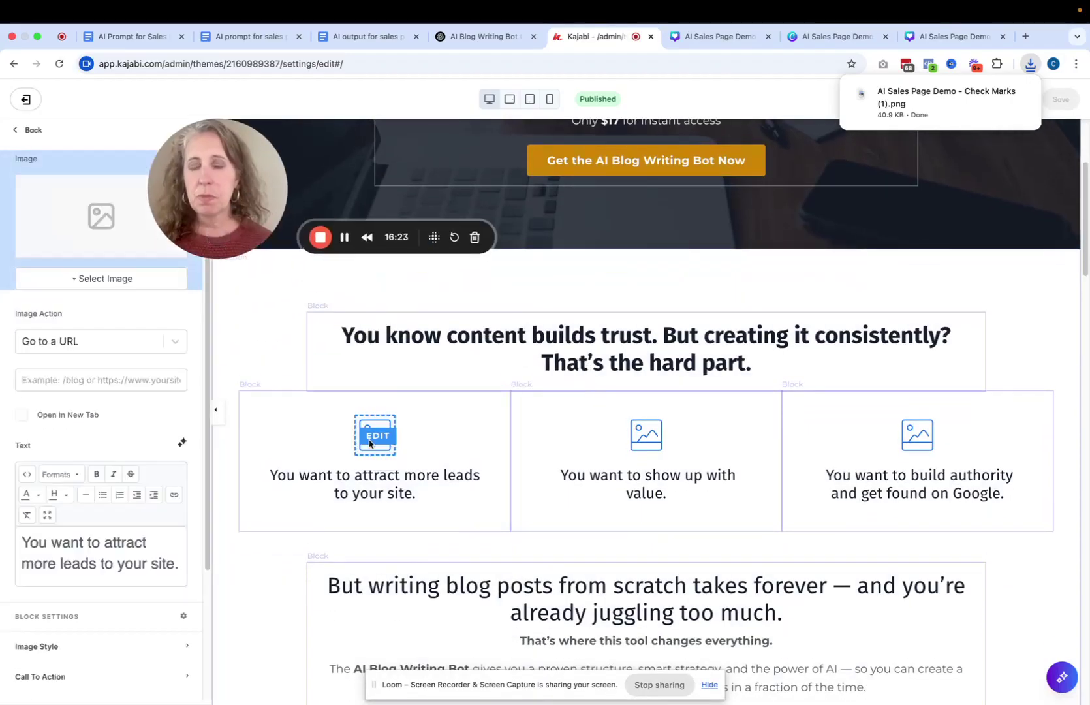
pyautogui.click(62, 282)
pyautogui.click(73, 301)
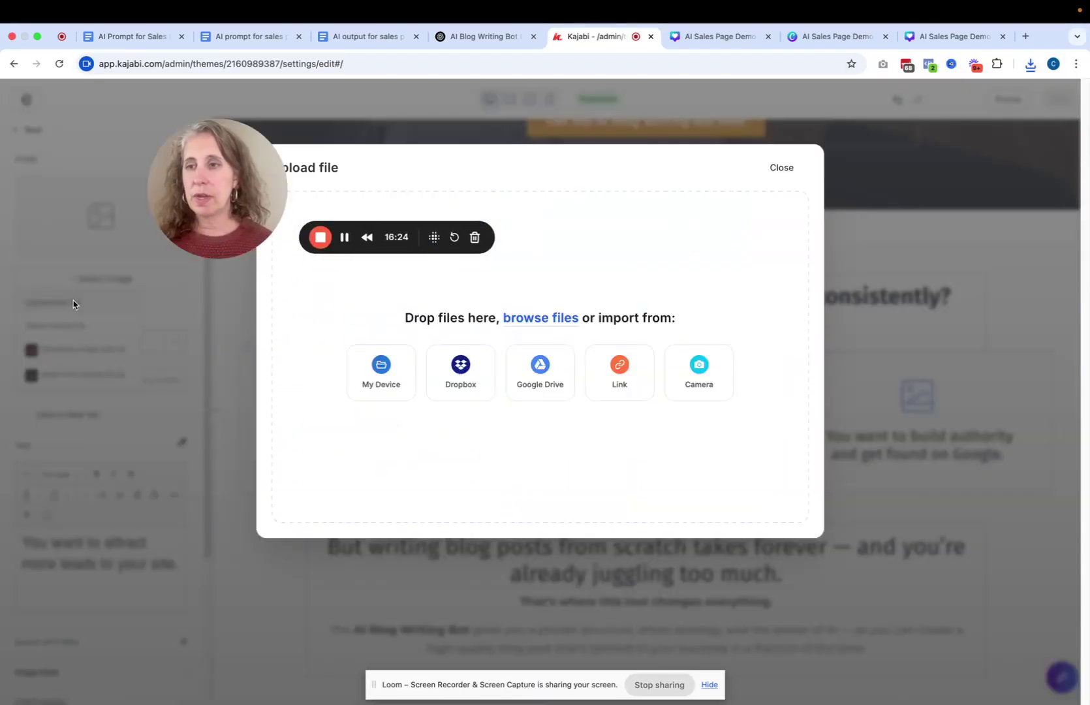
pyautogui.click(373, 373)
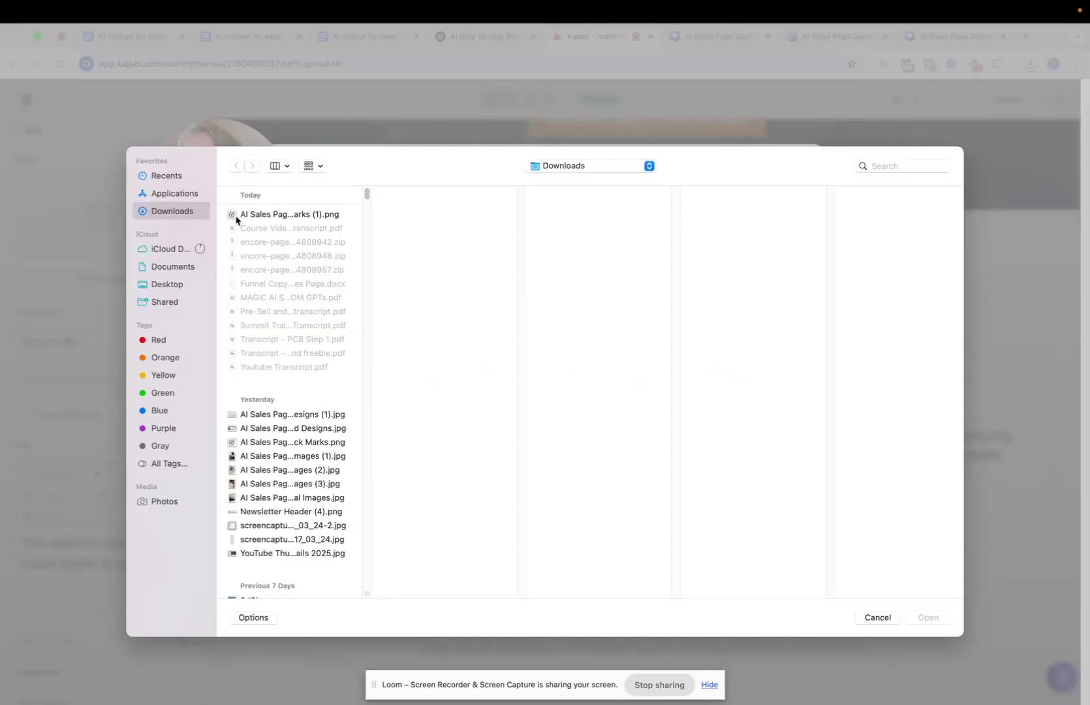
pyautogui.click(236, 217)
pyautogui.click(937, 623)
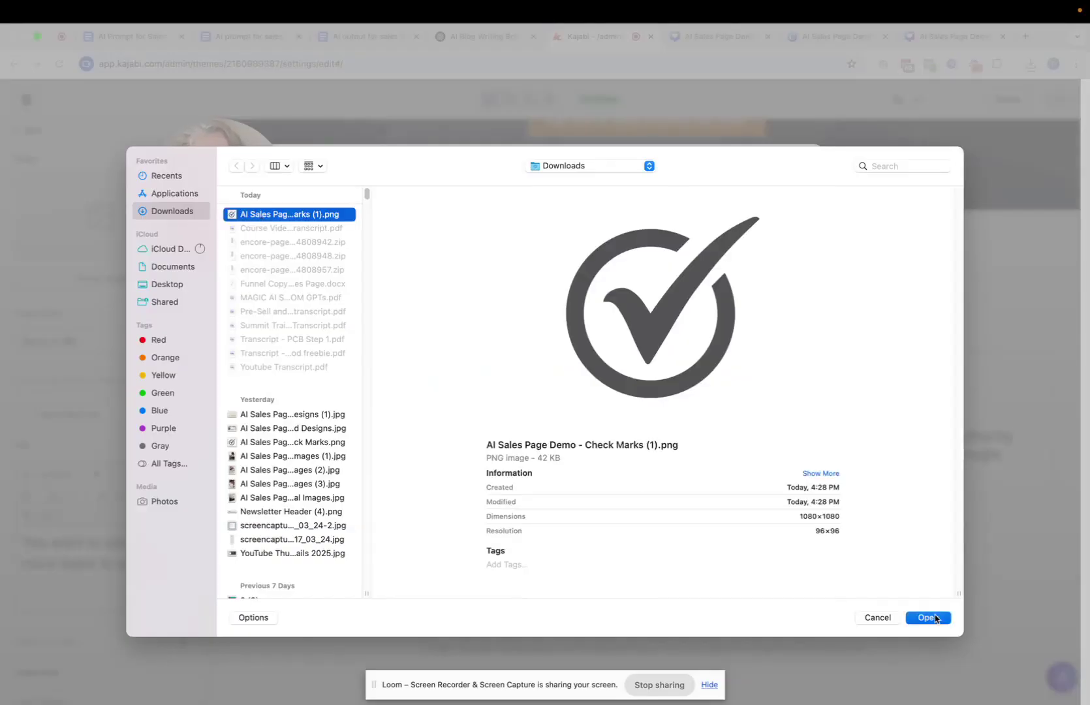
pyautogui.click(794, 209)
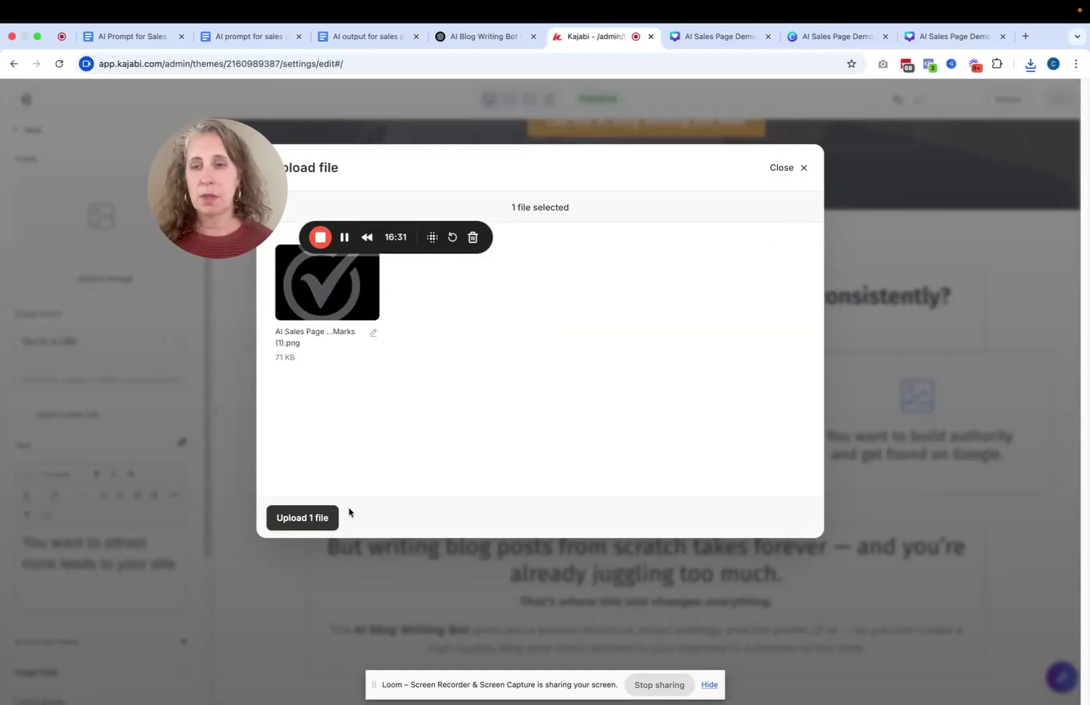
pyautogui.click(296, 519)
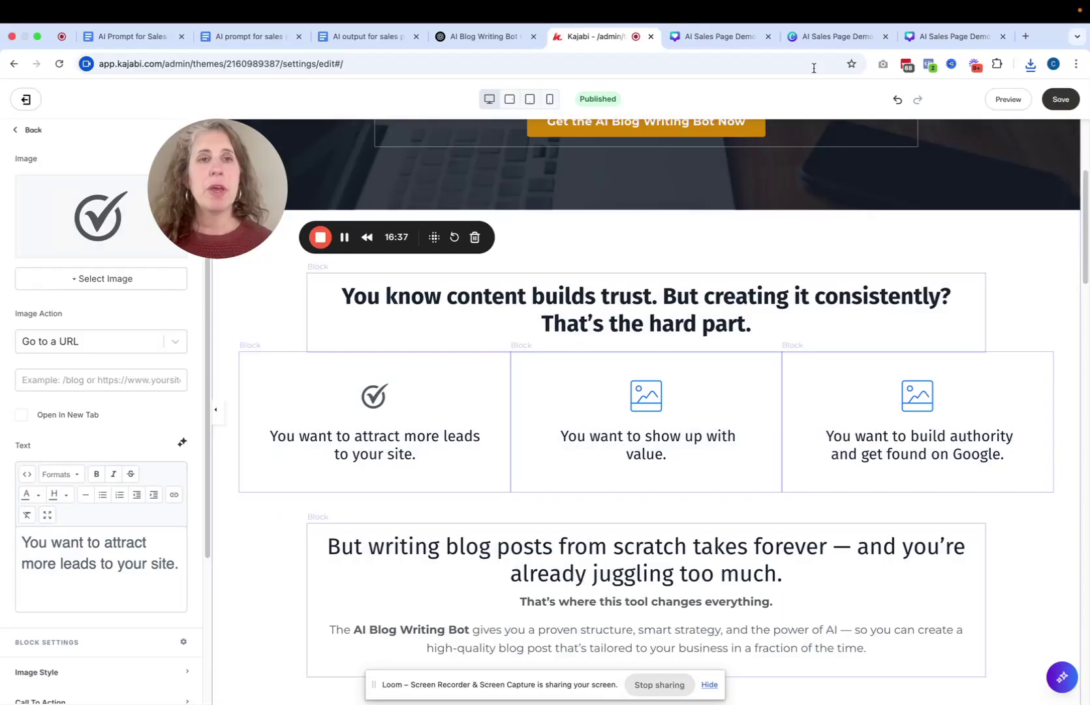
# - Switch to Canva and download only page 1 of the "AI Sales Page Demo - Background Designs" design as a PNG
pyautogui.click(812, 43)
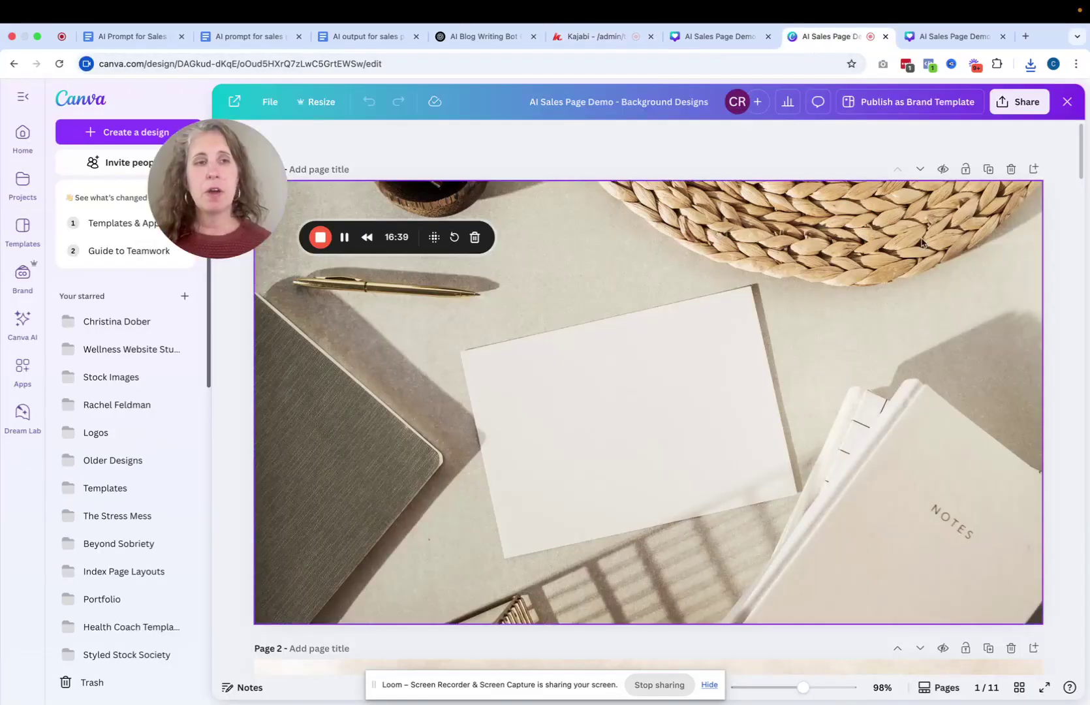
pyautogui.click(1017, 102)
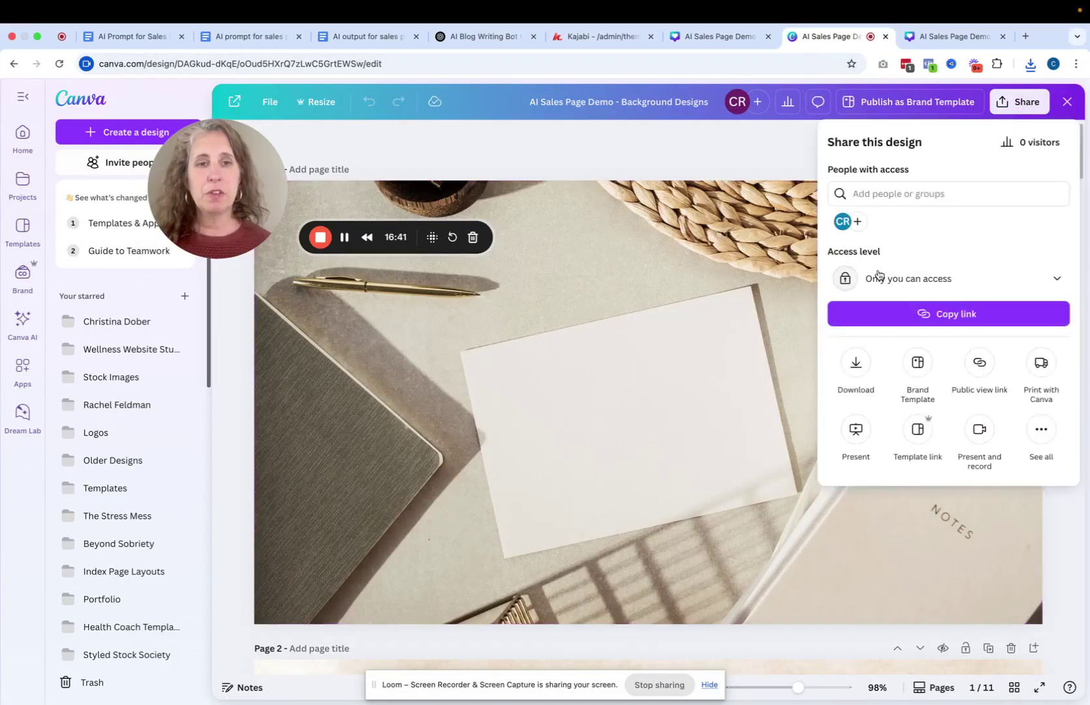
pyautogui.click(854, 365)
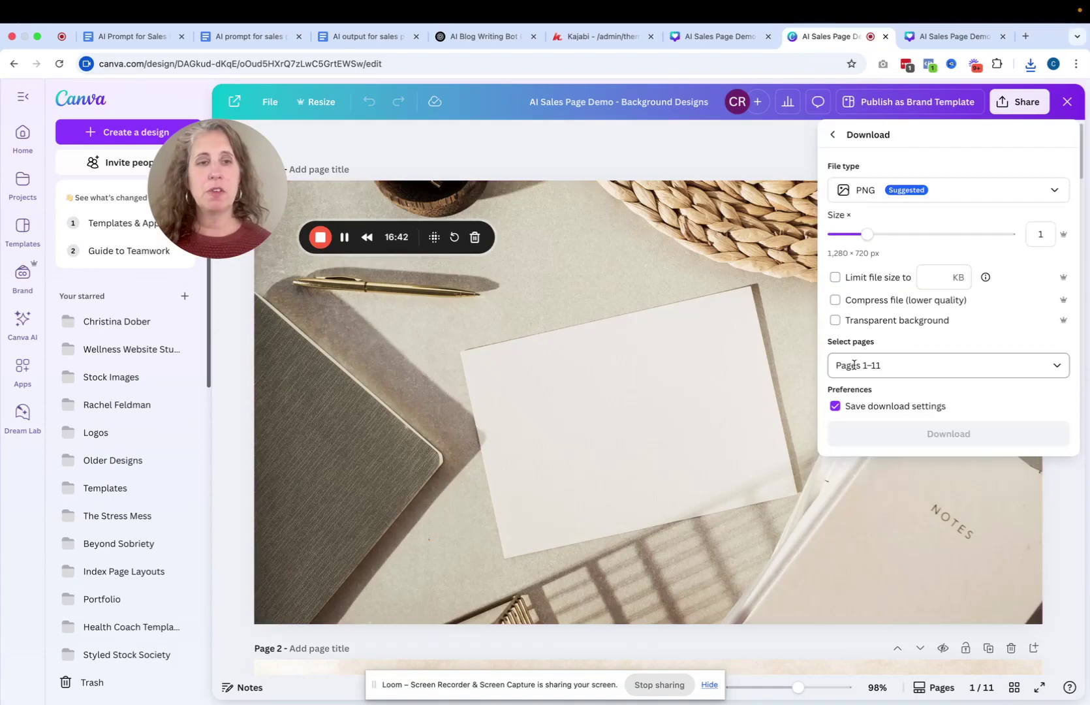
pyautogui.click(896, 365)
pyautogui.click(902, 429)
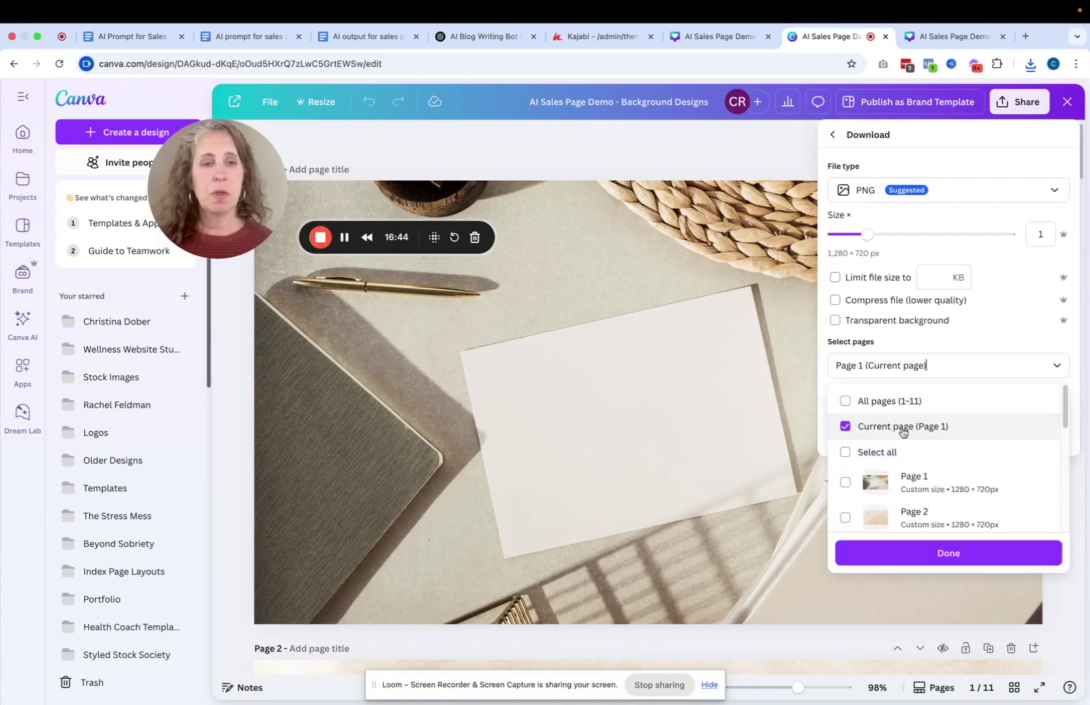
pyautogui.click(934, 554)
pyautogui.click(920, 444)
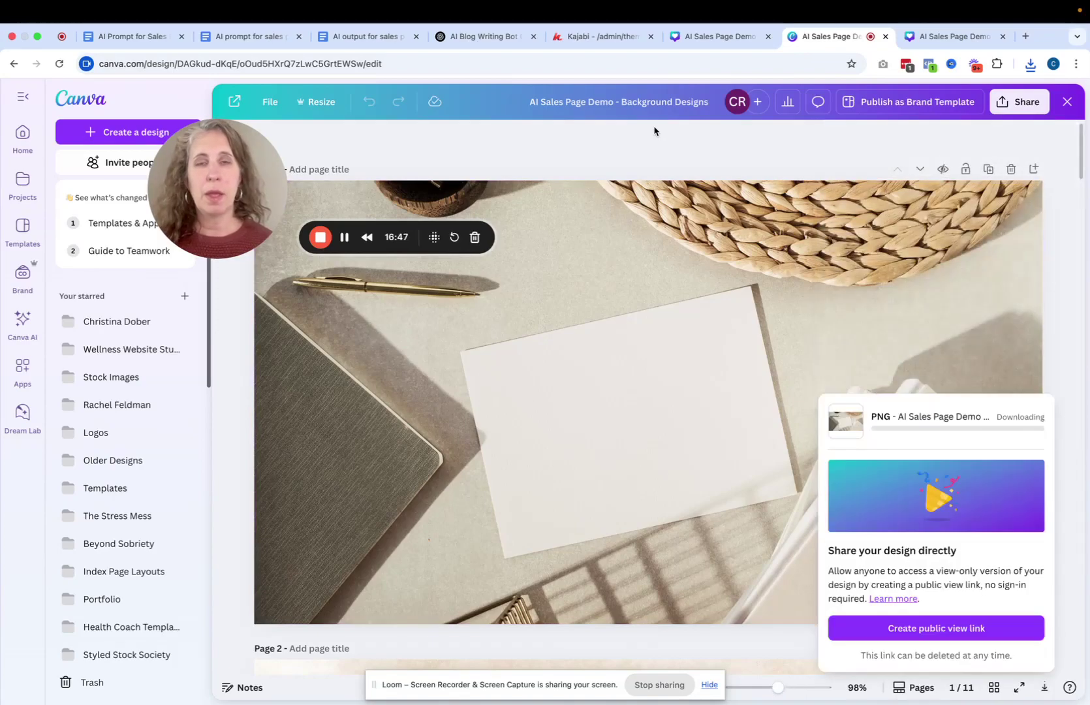
# - Switch to Kajabi and upload "AI Sales Page Demo - Background Designs.png" as the Hero section's background image
pyautogui.click(592, 35)
pyautogui.scroll(4, 1083, 143)
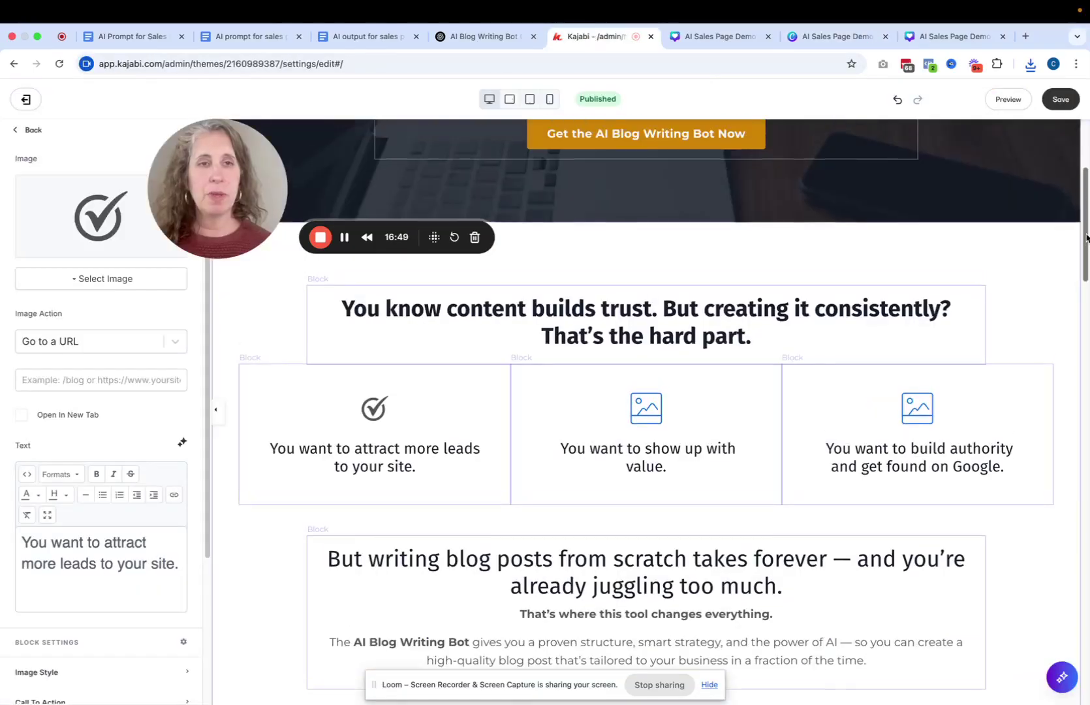
pyautogui.click(1025, 179)
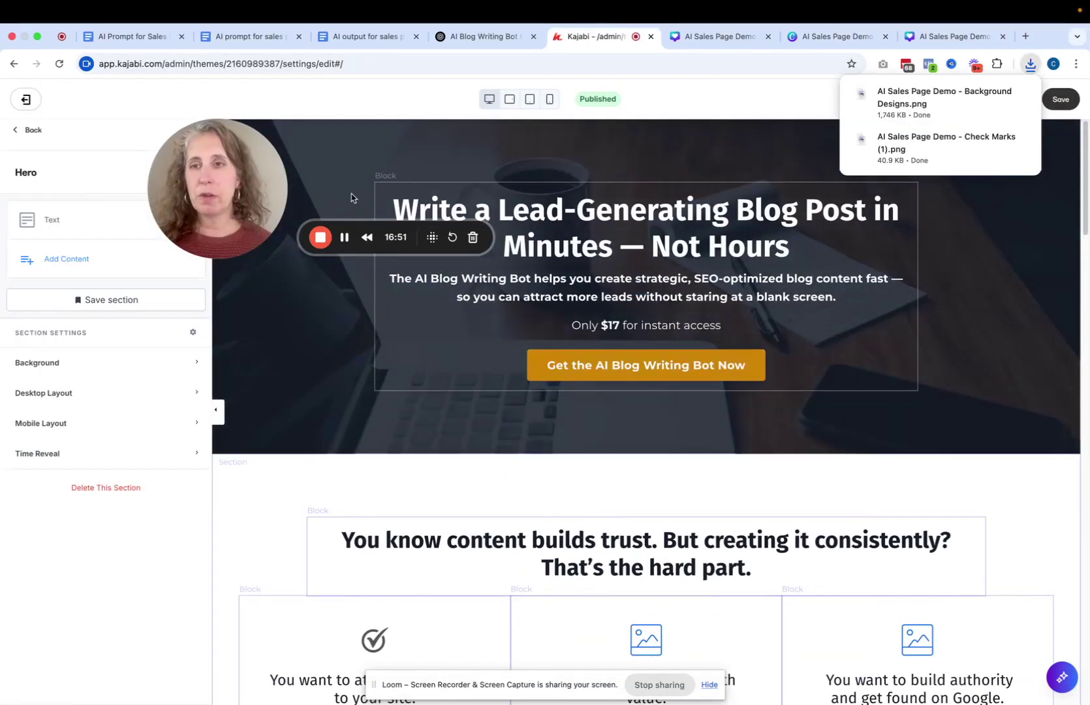
pyautogui.moveTo(243, 194); pyautogui.dragTo(441, 309)
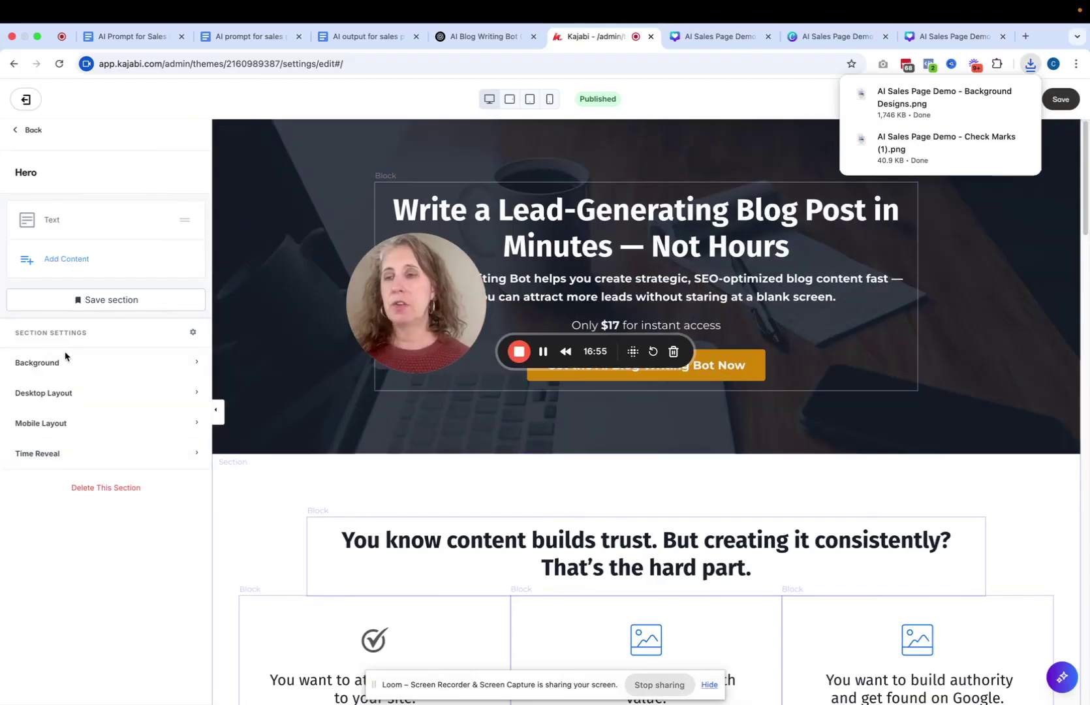
pyautogui.click(87, 365)
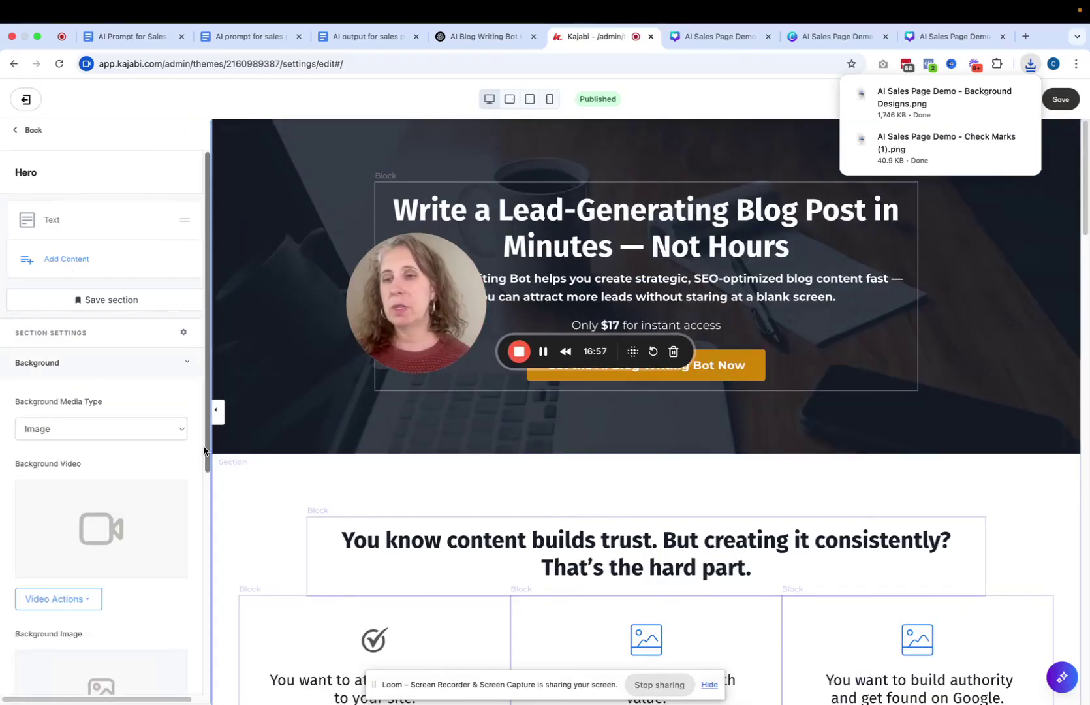
pyautogui.moveTo(207, 452); pyautogui.dragTo(212, 620)
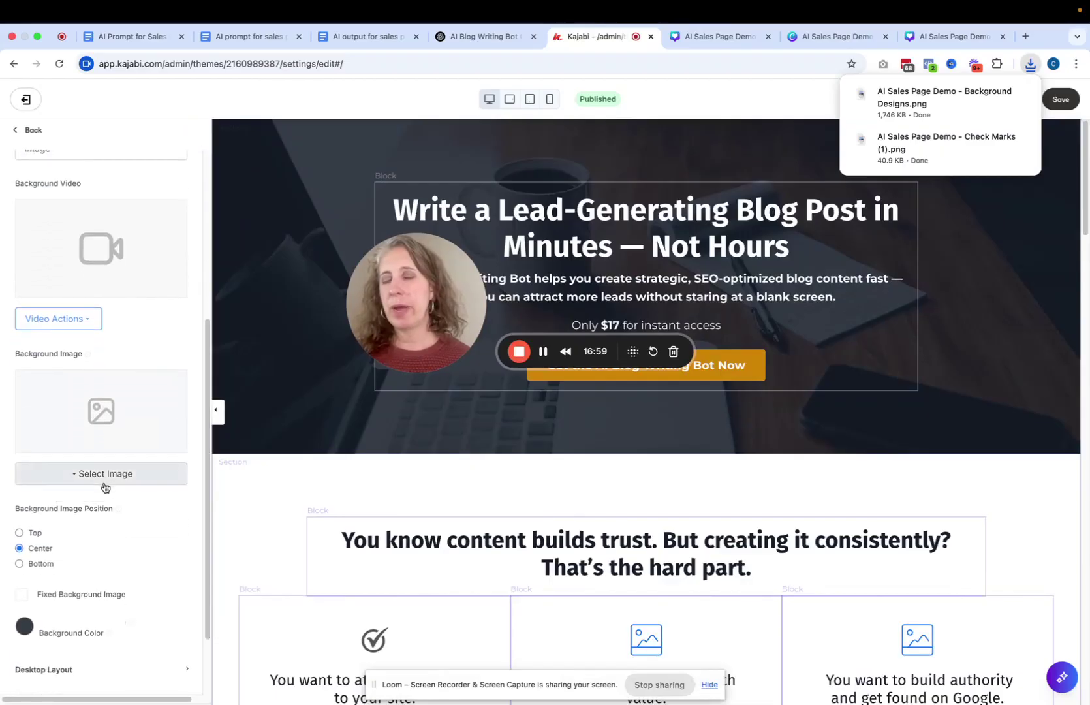
pyautogui.click(105, 483)
pyautogui.click(101, 500)
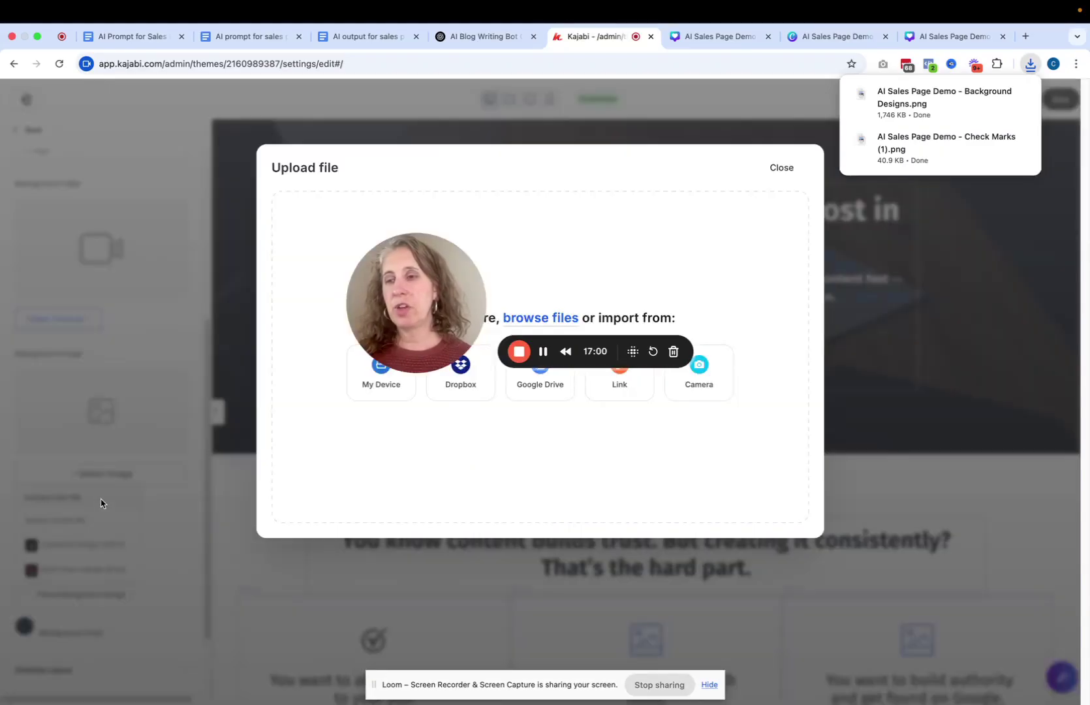
pyautogui.click(375, 383)
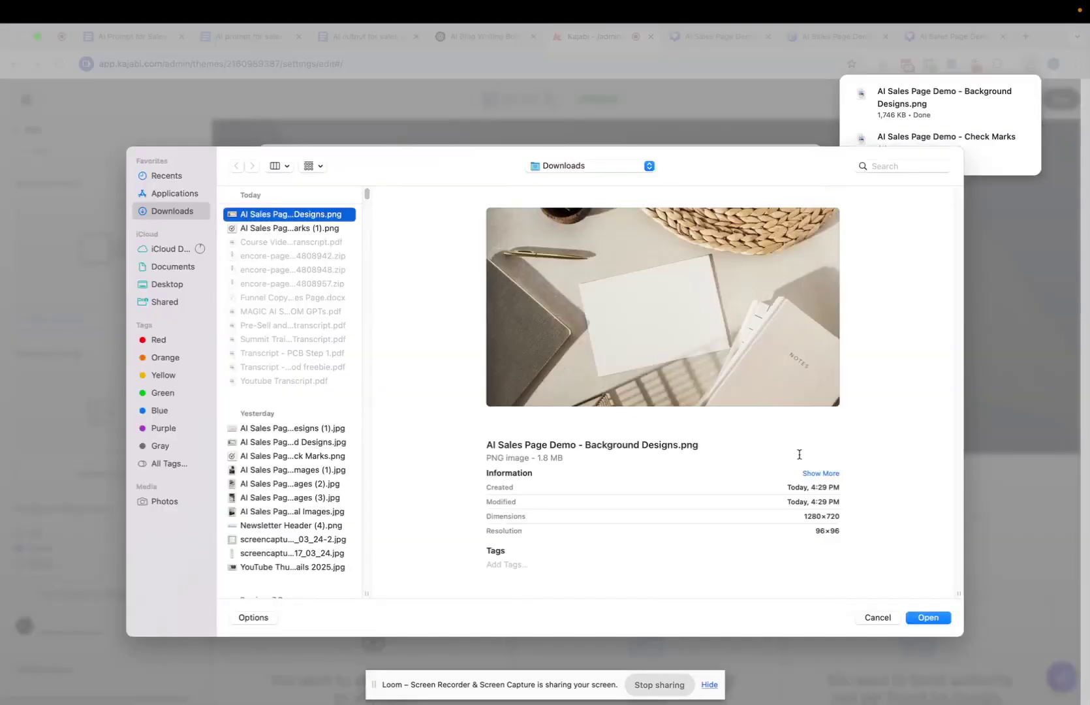
pyautogui.click(938, 619)
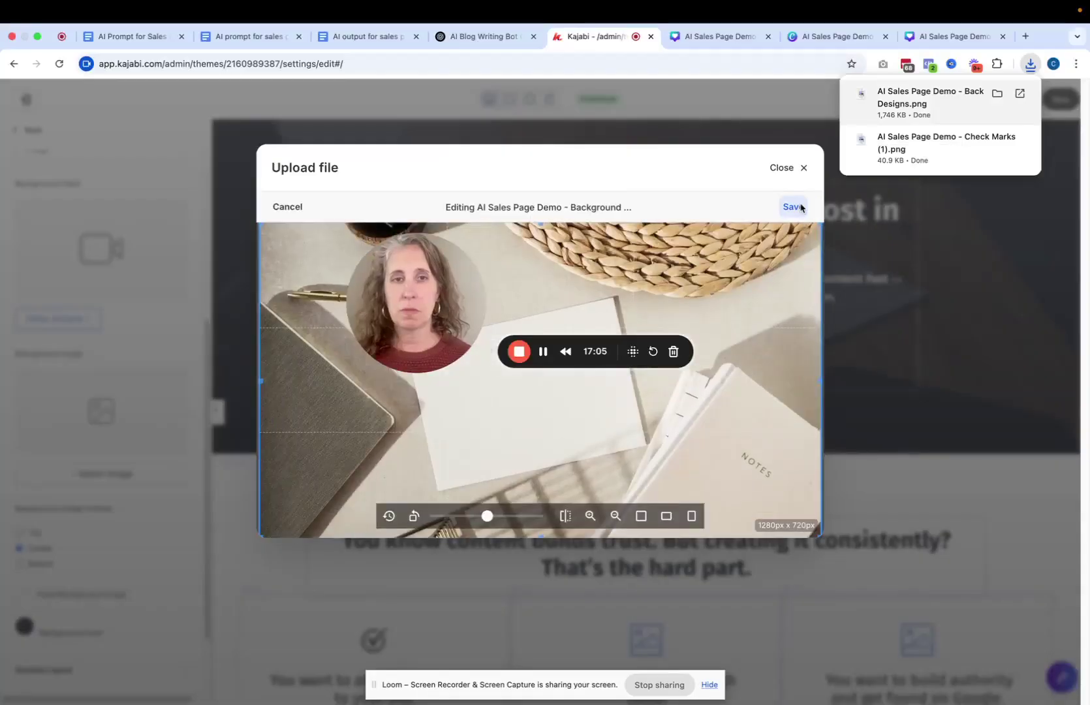
pyautogui.click(800, 208)
pyautogui.click(290, 518)
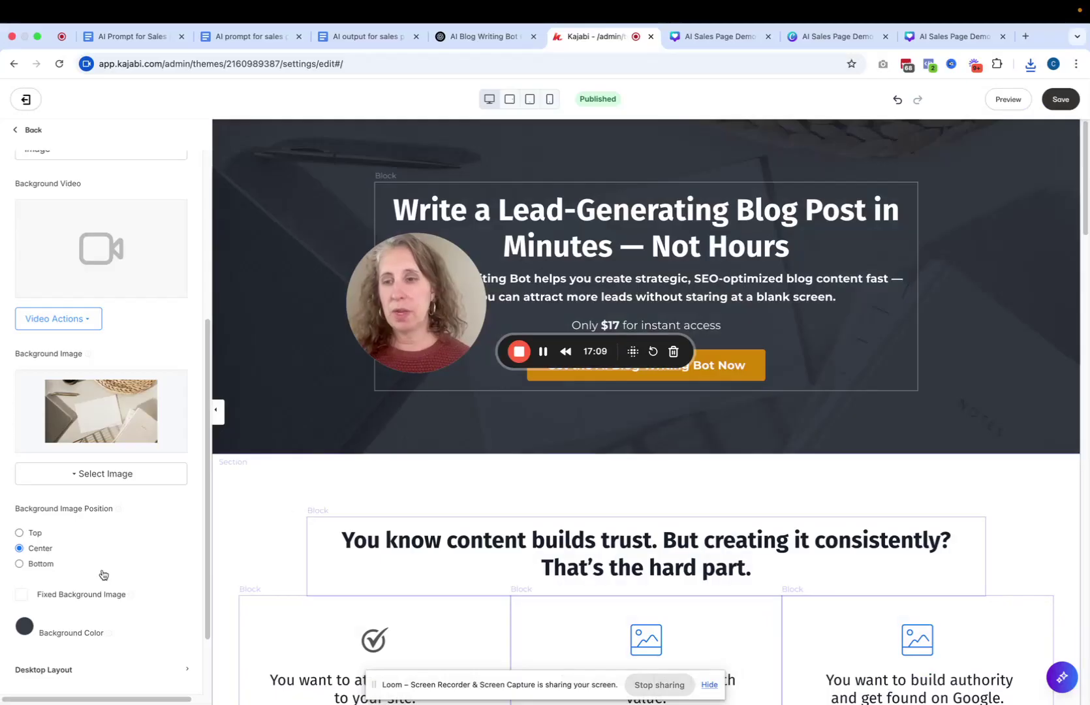
# - Set the Hero section's background color overlay to hex 595959 with an alpha of 50, and save the page
pyautogui.click(24, 626)
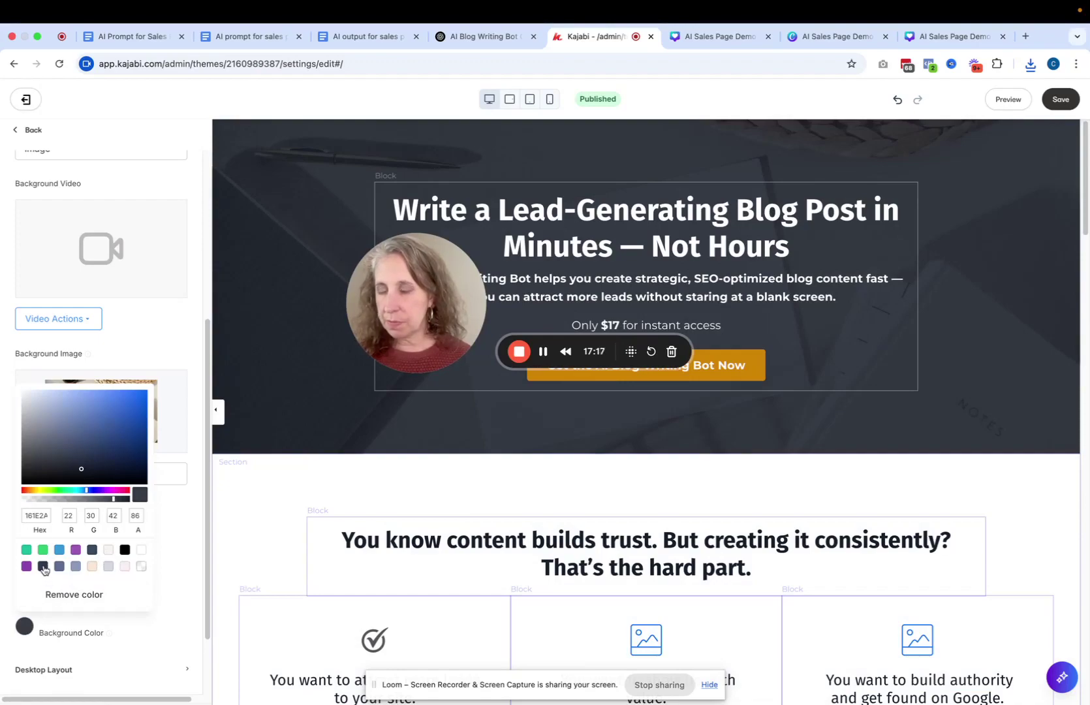
pyautogui.write('595959')
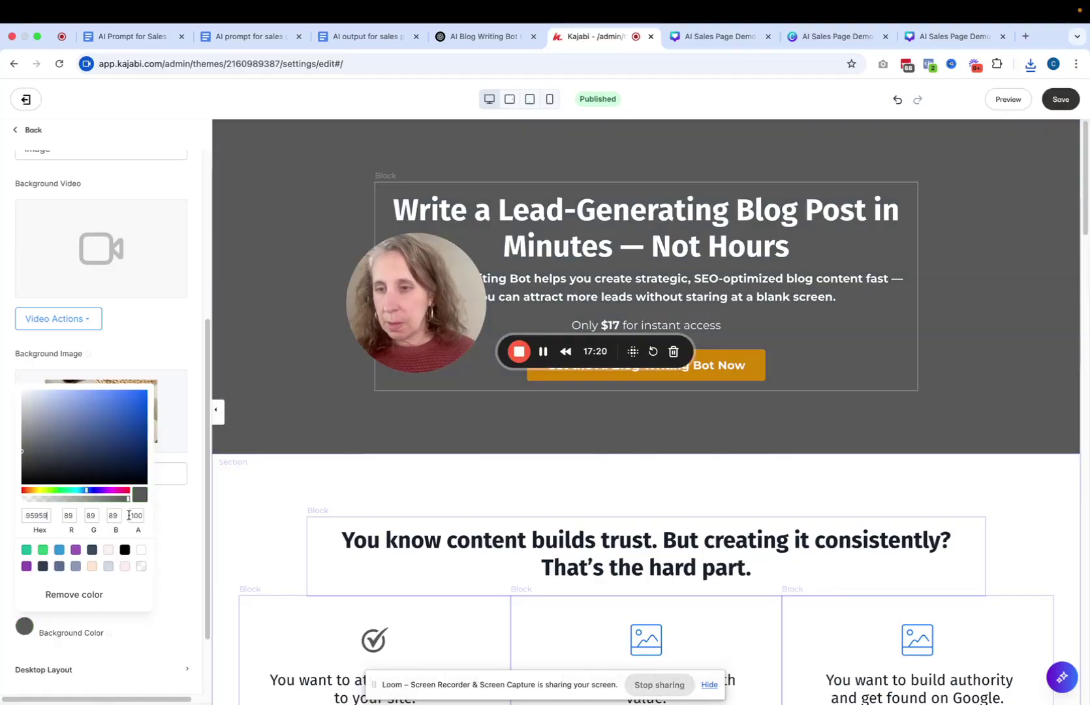
pyautogui.click(135, 514)
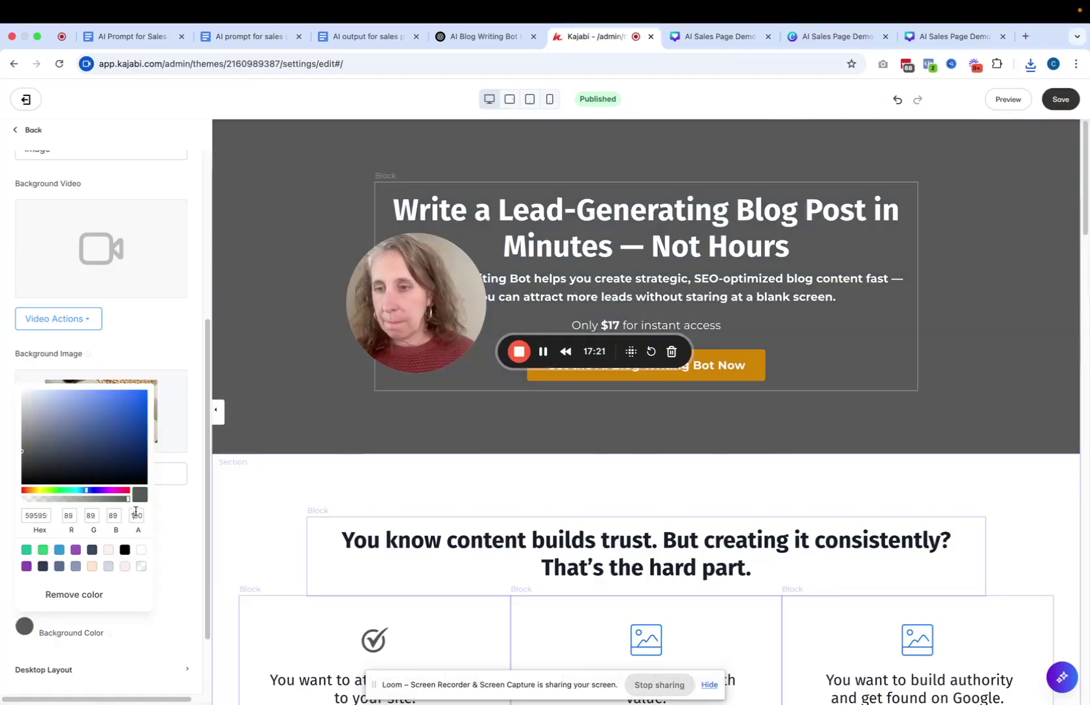
pyautogui.write('50')
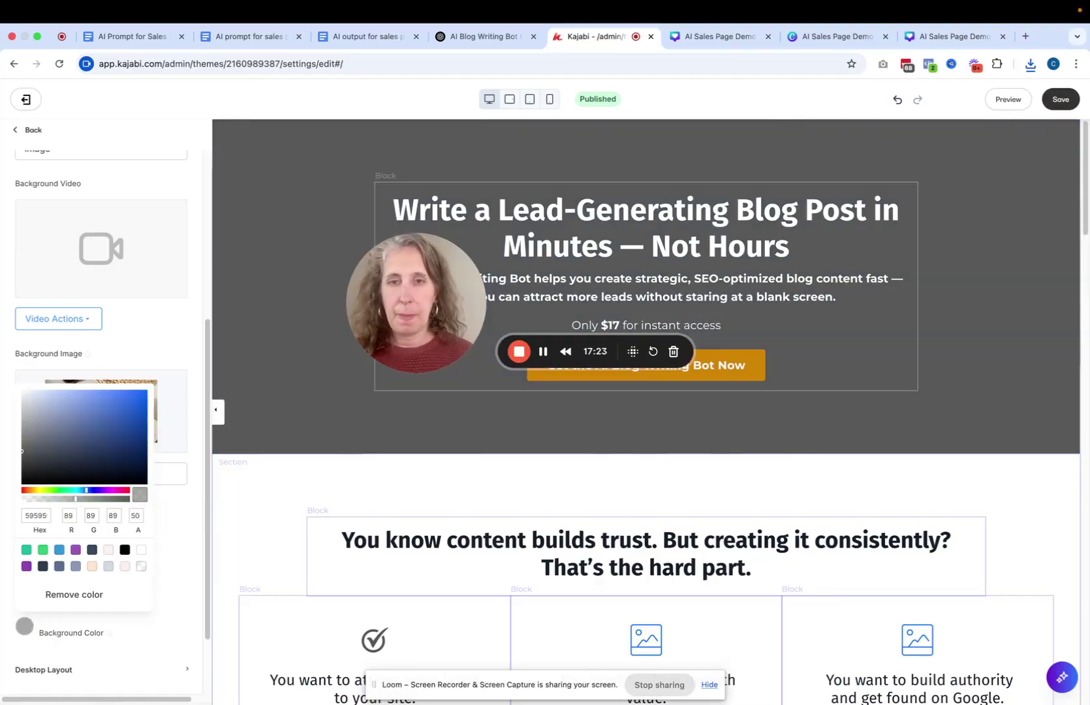
pyautogui.click(184, 526)
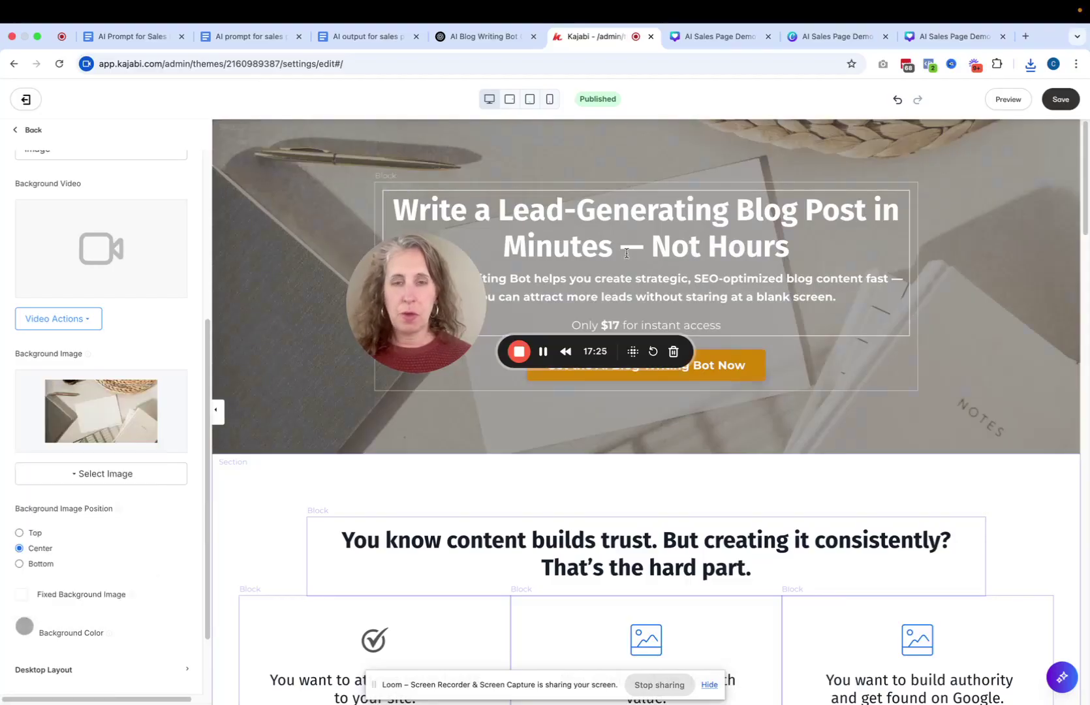
pyautogui.moveTo(295, 324); pyautogui.dragTo(75, 359)
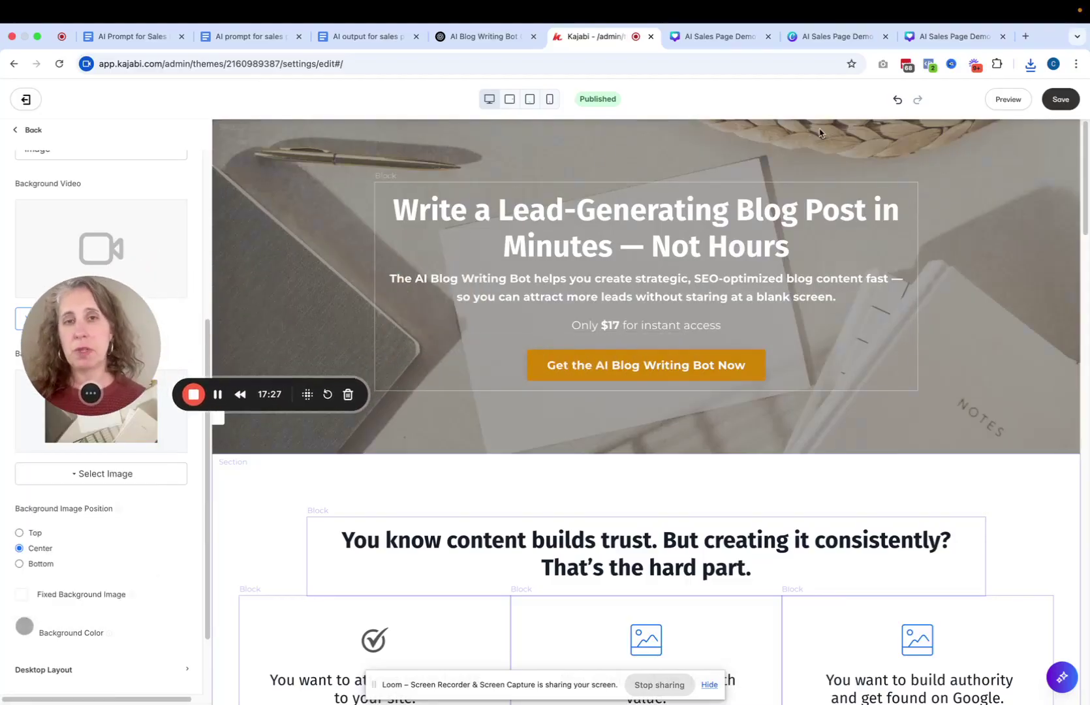
pyautogui.click(1069, 103)
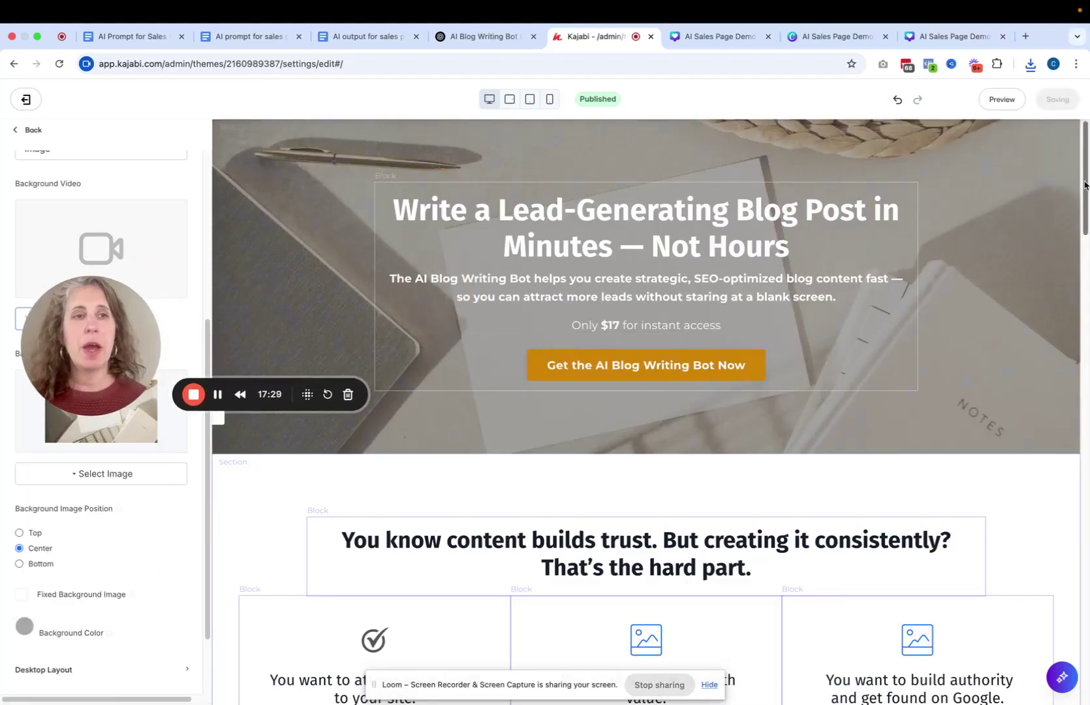
# - Review the page's call-to-action sections, then switch to Canva and look through the "AI Sales Page Demo - Background Designs" pages
pyautogui.moveTo(1086, 184); pyautogui.dragTo(1086, 483)
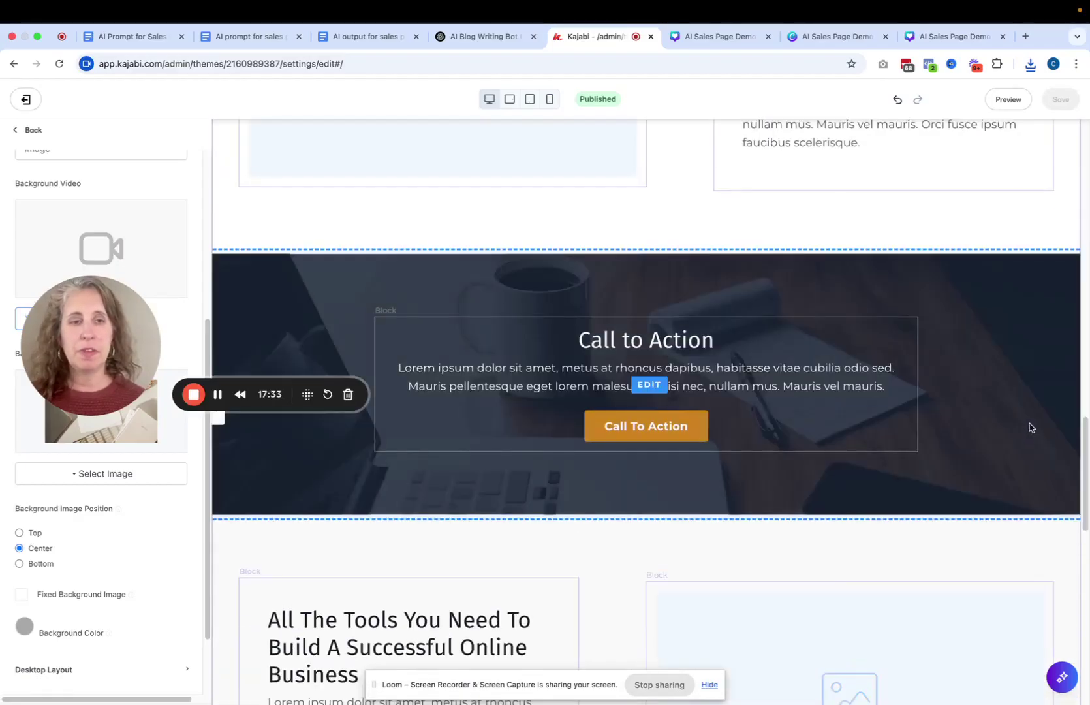
pyautogui.scroll(-10, 1035, 457)
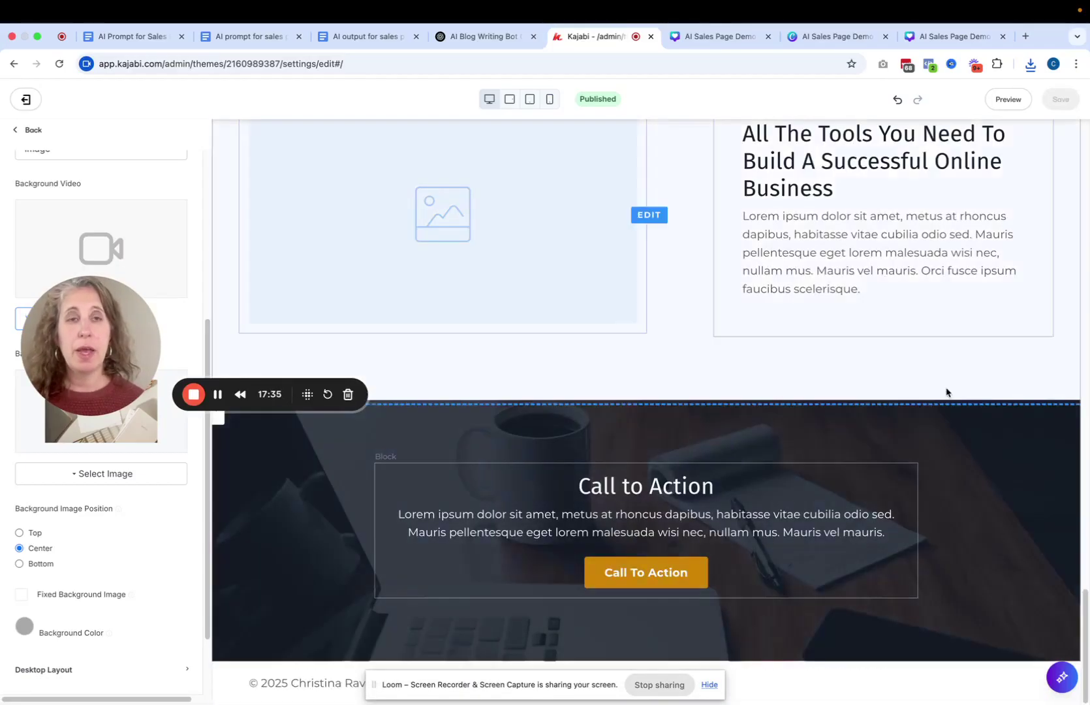
pyautogui.click(911, 36)
pyautogui.click(826, 36)
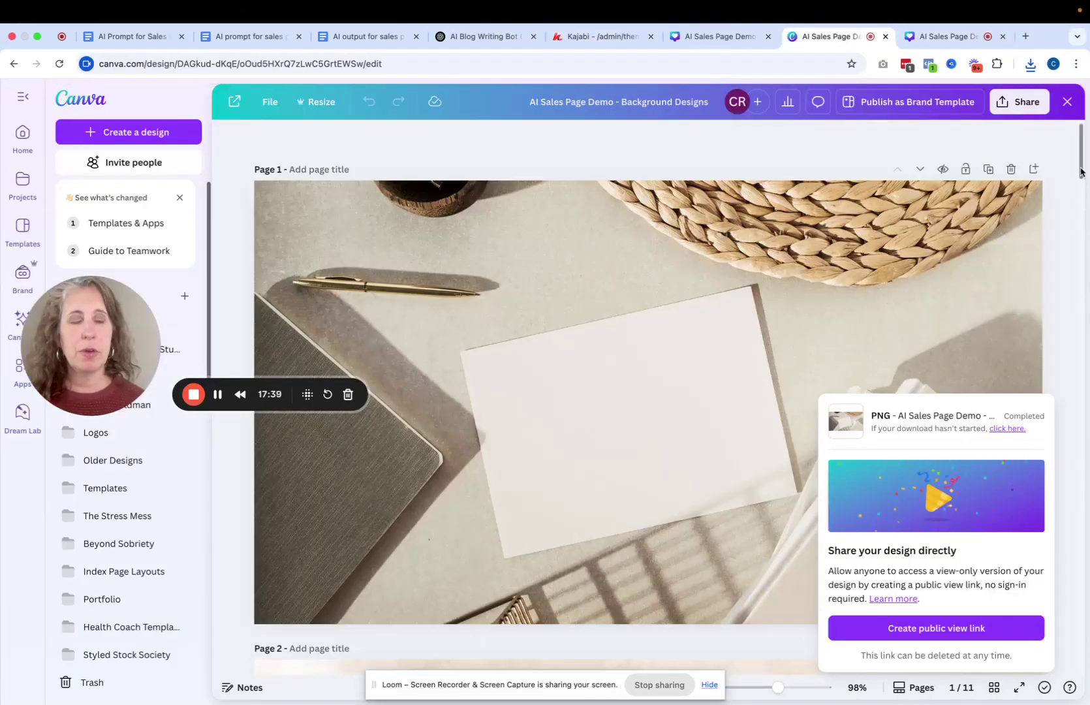
pyautogui.scroll(-10, 1080, 216)
pyautogui.moveTo(1079, 219); pyautogui.dragTo(1070, 195)
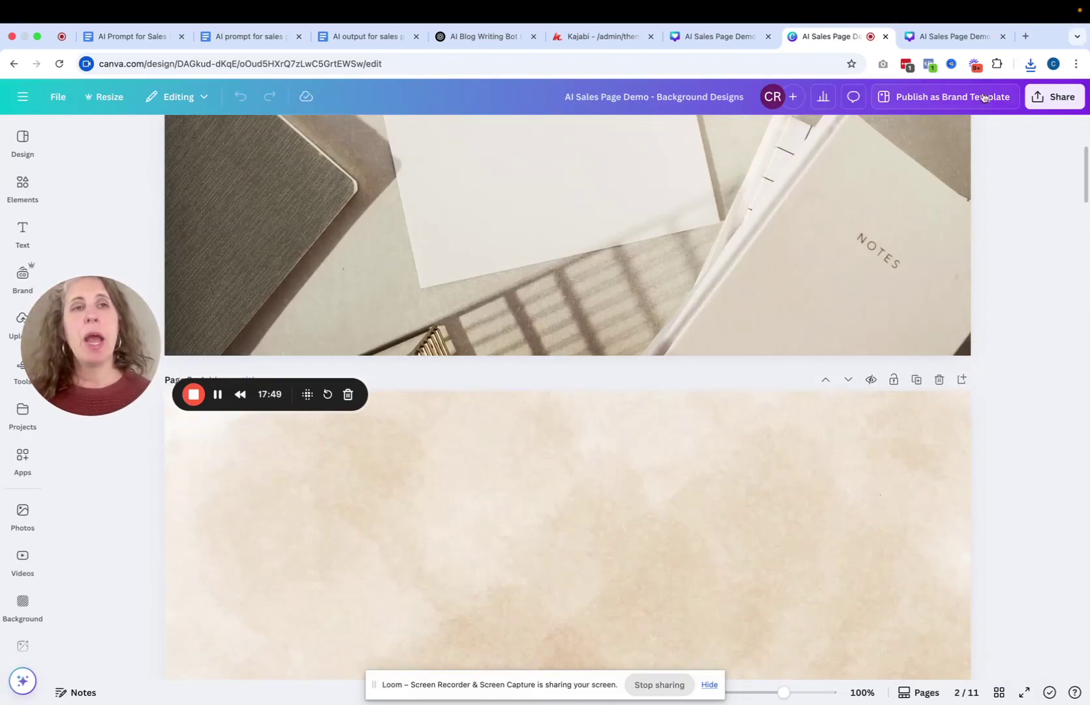
# - Download only page 1 of the "AI Sales Page Demo - Vertical Images" design from Canva as a PNG
pyautogui.click(958, 37)
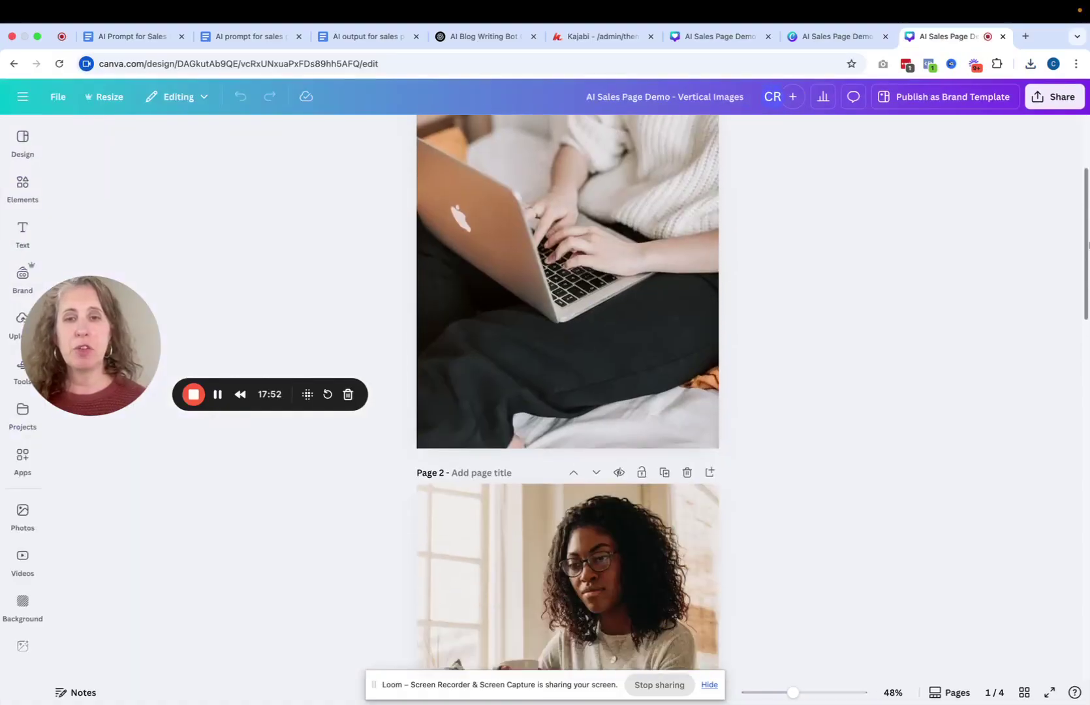
pyautogui.moveTo(1089, 245); pyautogui.dragTo(1088, 197)
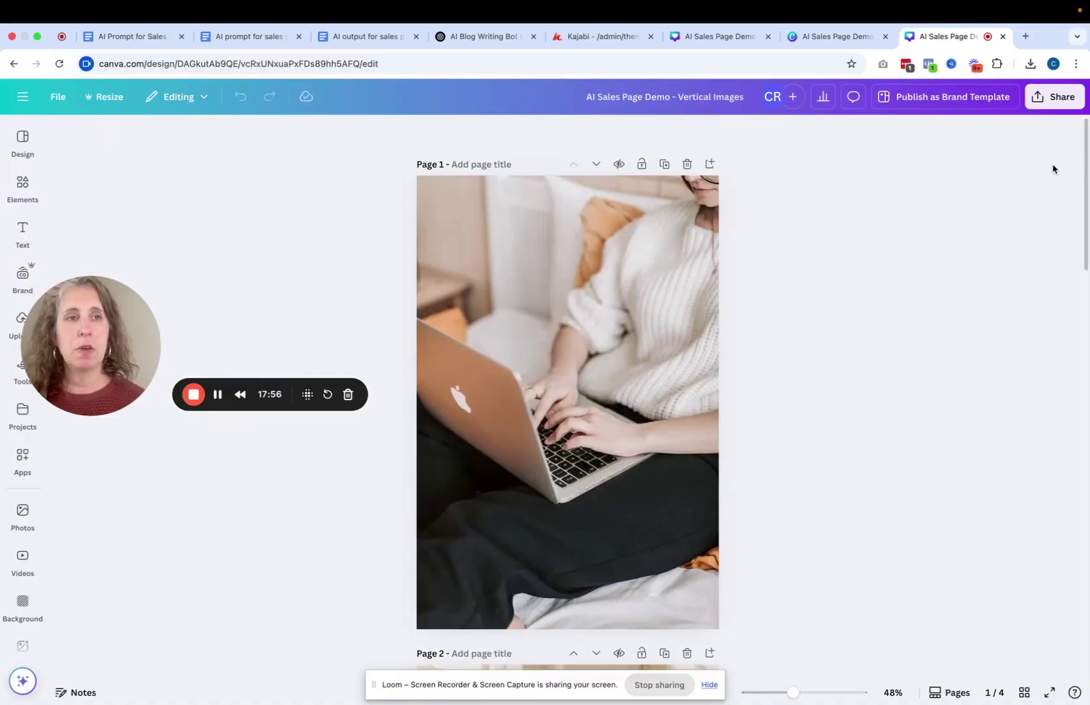
pyautogui.click(1054, 96)
pyautogui.click(860, 360)
pyautogui.click(869, 360)
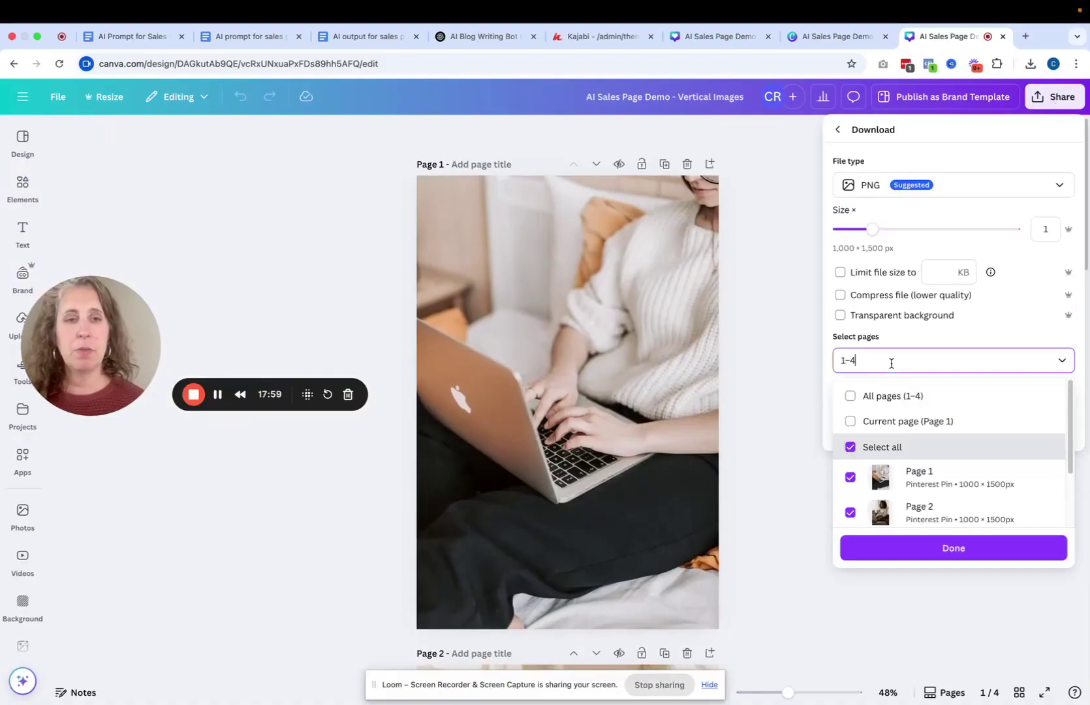
pyautogui.click(905, 419)
pyautogui.click(939, 556)
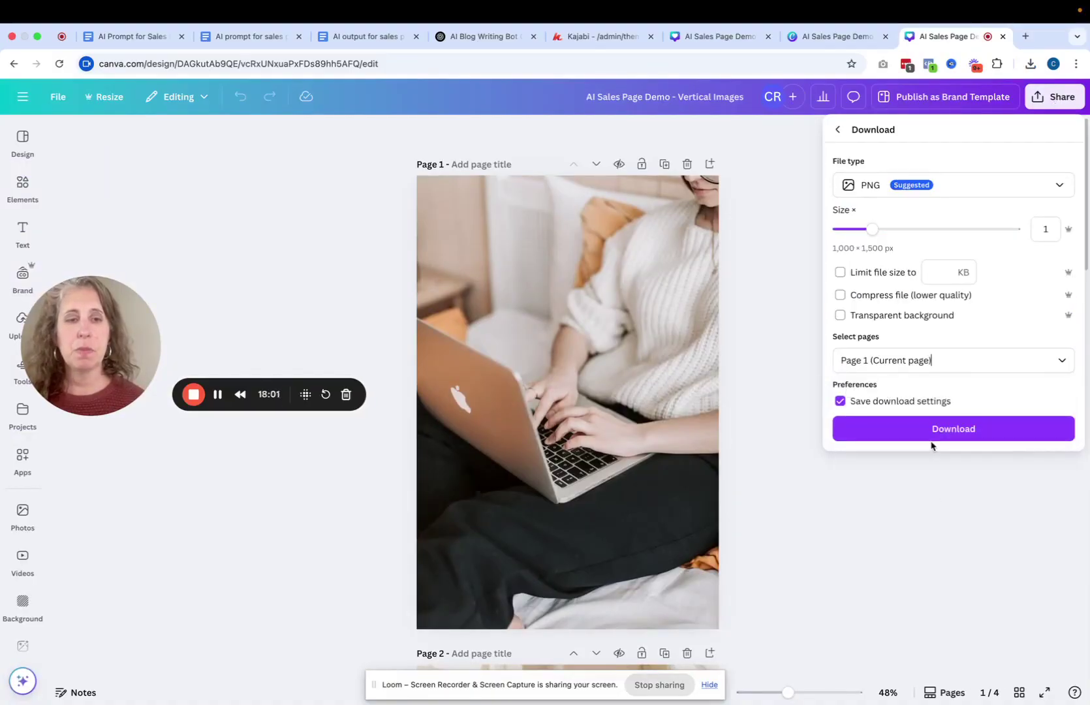
pyautogui.click(927, 432)
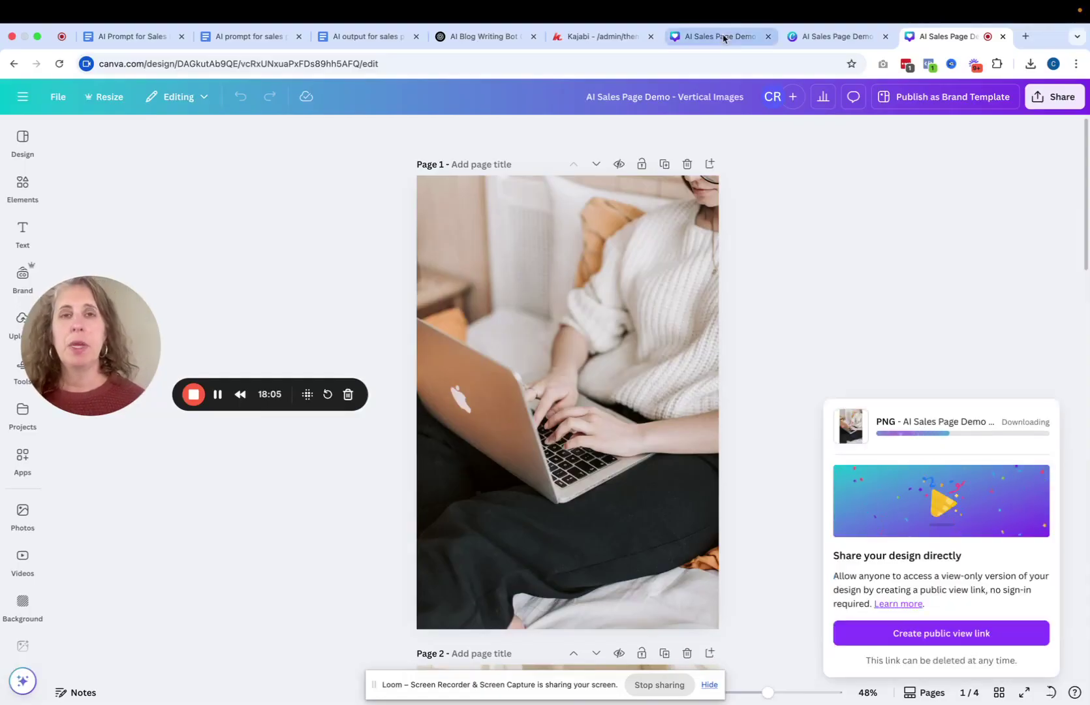
# - Switch to Kajabi and upload "AI Sales Page Demo - Vertical Images.png" as the image of the first Text & Image section
pyautogui.click(588, 37)
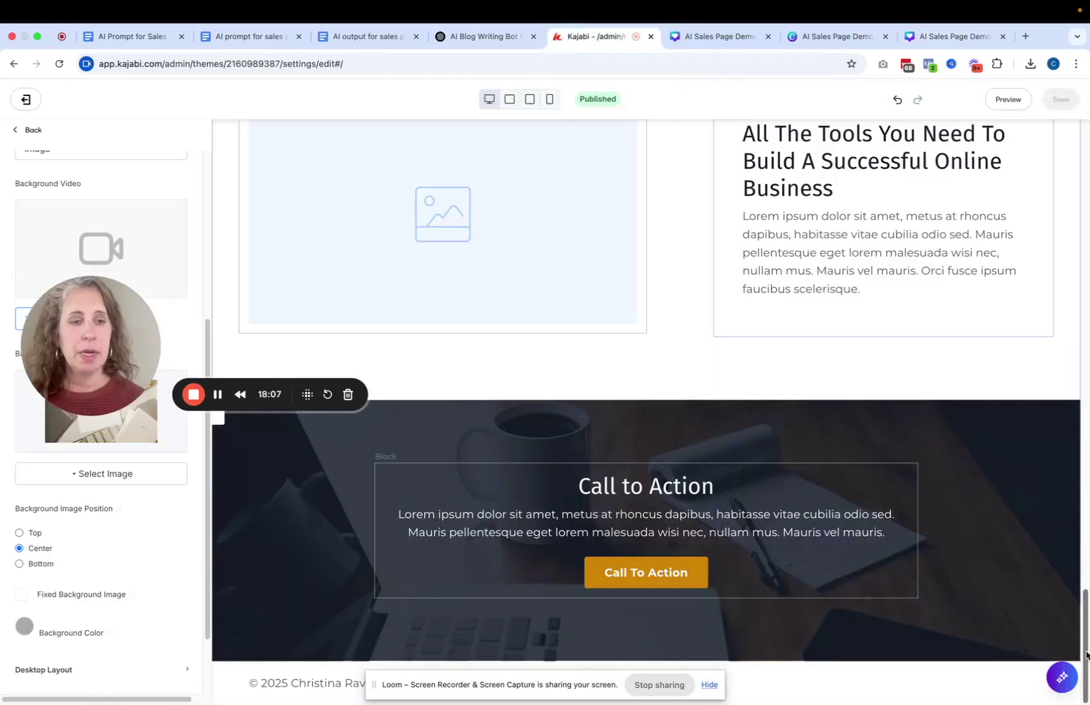
pyautogui.scroll(10, 1088, 412)
pyautogui.scroll(5, 1087, 526)
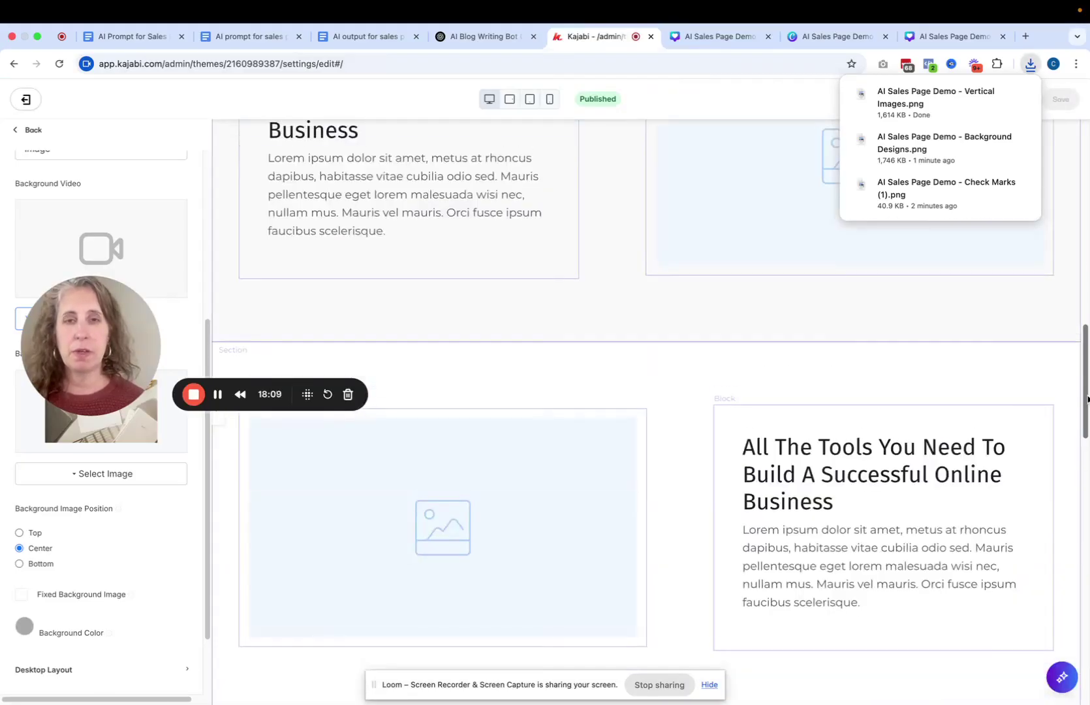
pyautogui.click(797, 416)
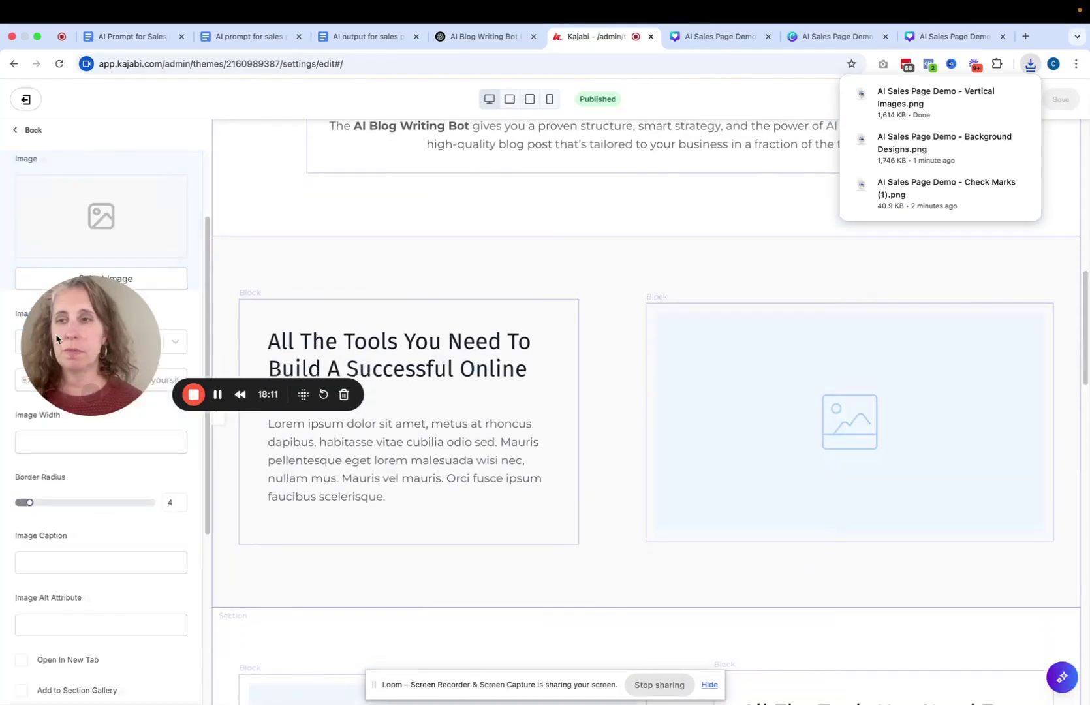
pyautogui.moveTo(56, 333); pyautogui.dragTo(602, 184)
pyautogui.click(132, 285)
pyautogui.click(121, 303)
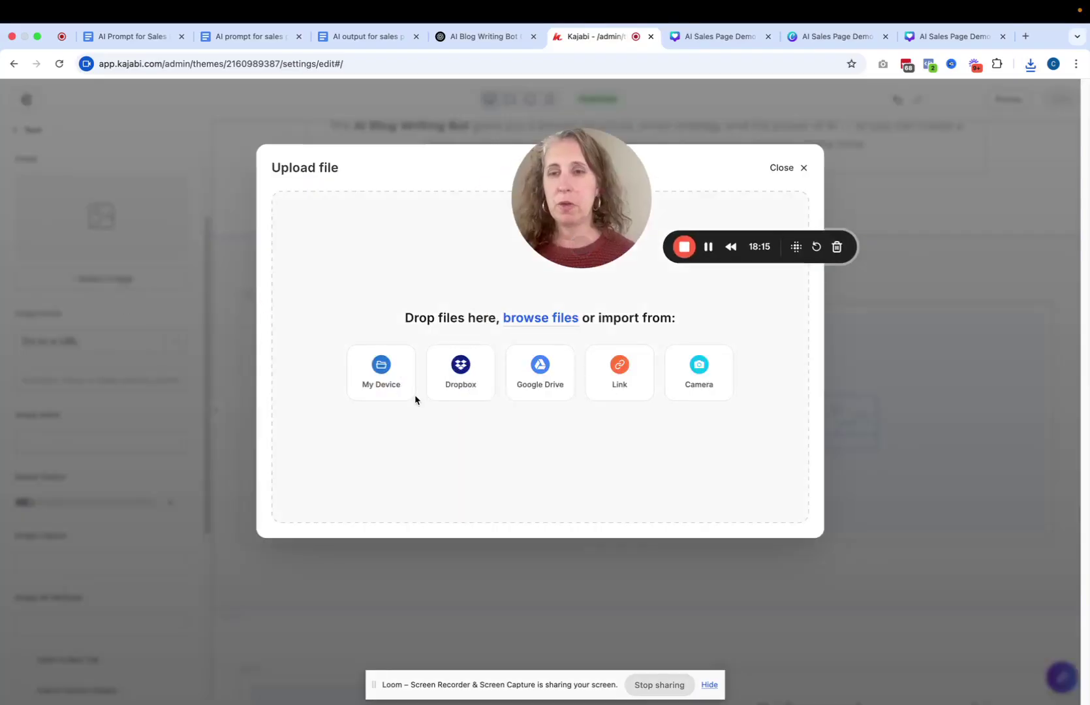
pyautogui.click(392, 378)
pyautogui.click(257, 245)
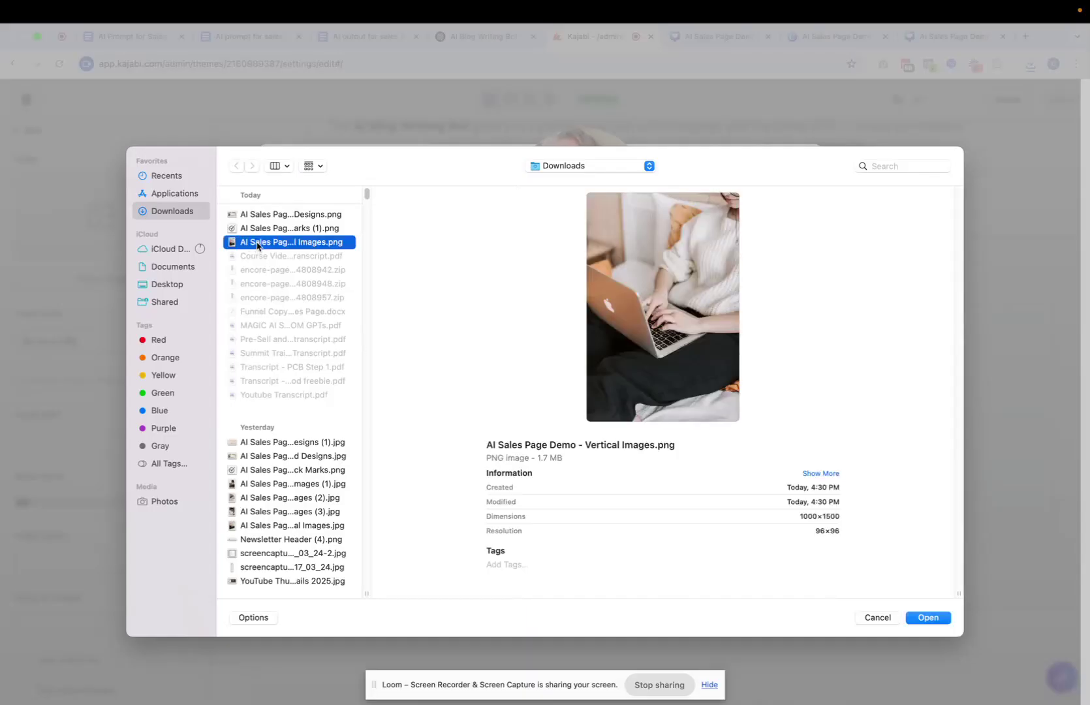
pyautogui.click(945, 620)
pyautogui.click(794, 207)
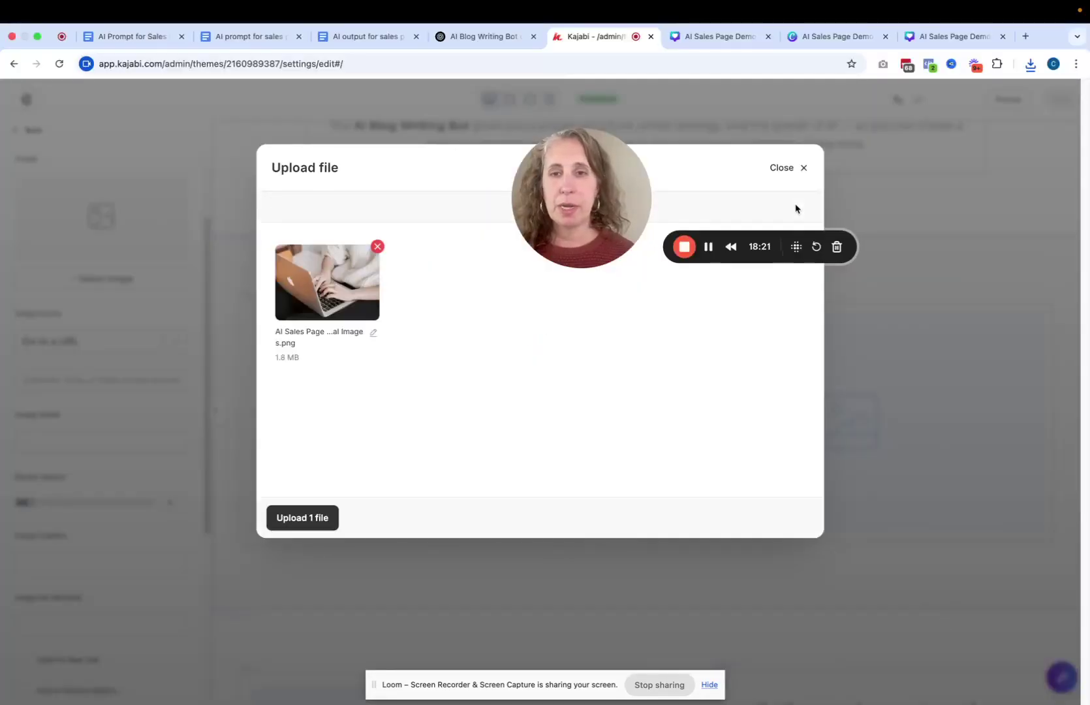
pyautogui.click(320, 523)
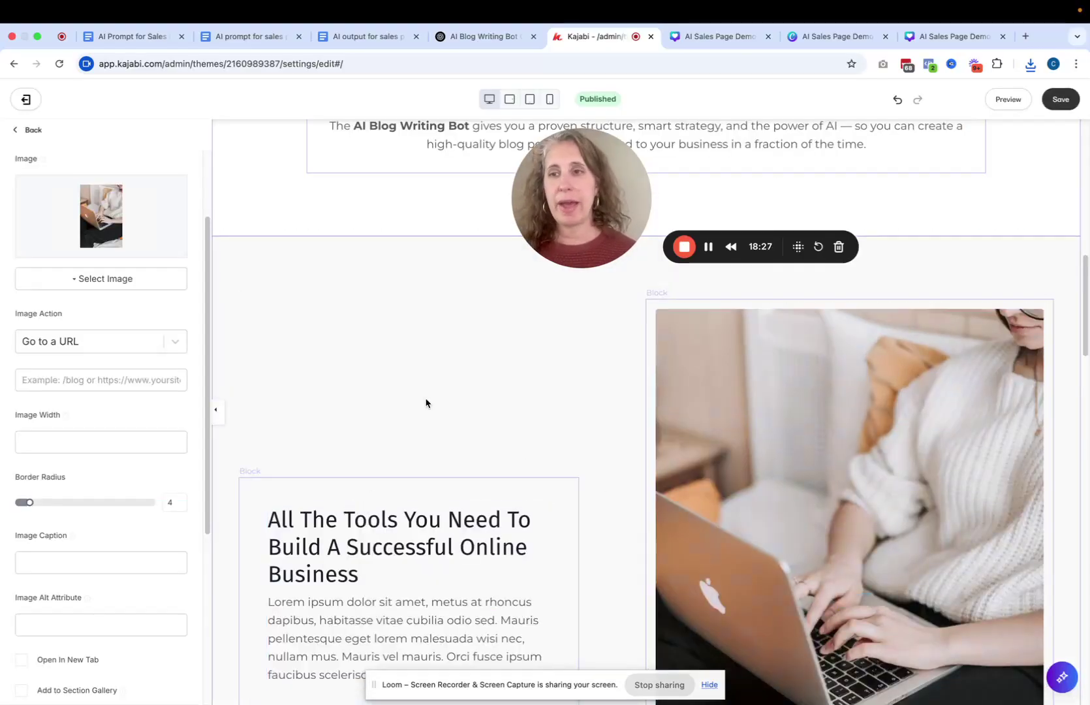
# - Set the laptop image block's width to 3 columns and open its Text & Image section's settings
pyautogui.scroll(3, 214, 270)
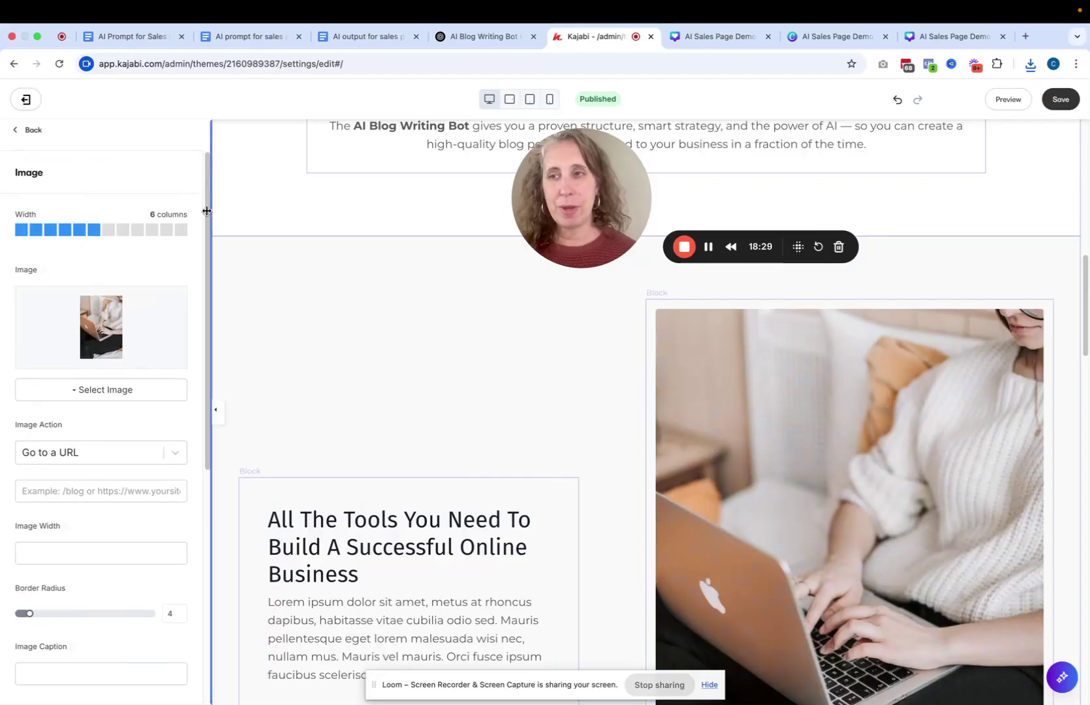
pyautogui.click(51, 230)
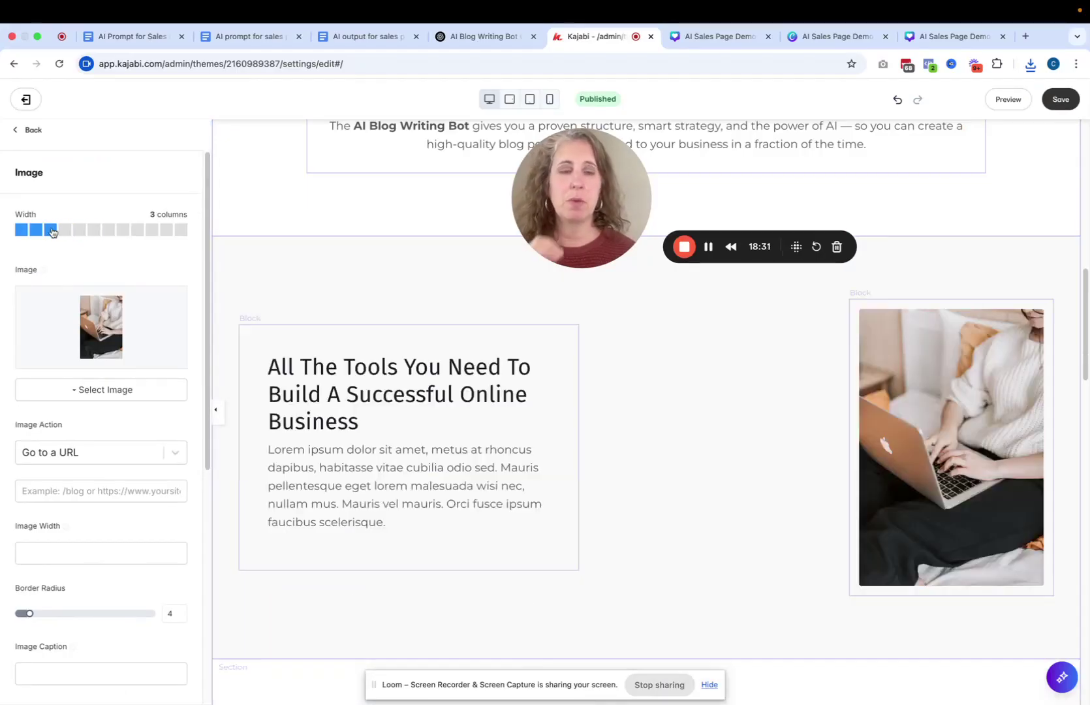
pyautogui.click(290, 623)
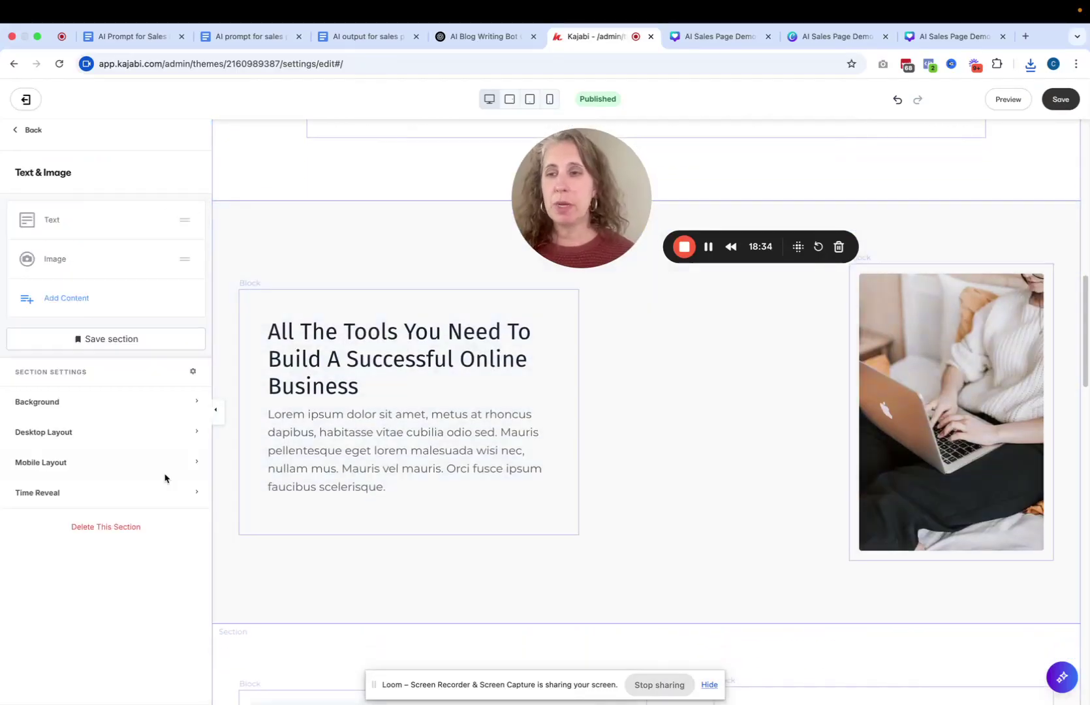
# - Set the laptop image section's desktop horizontal alignment to Center and save the page
pyautogui.click(156, 431)
pyautogui.moveTo(206, 426); pyautogui.dragTo(217, 632)
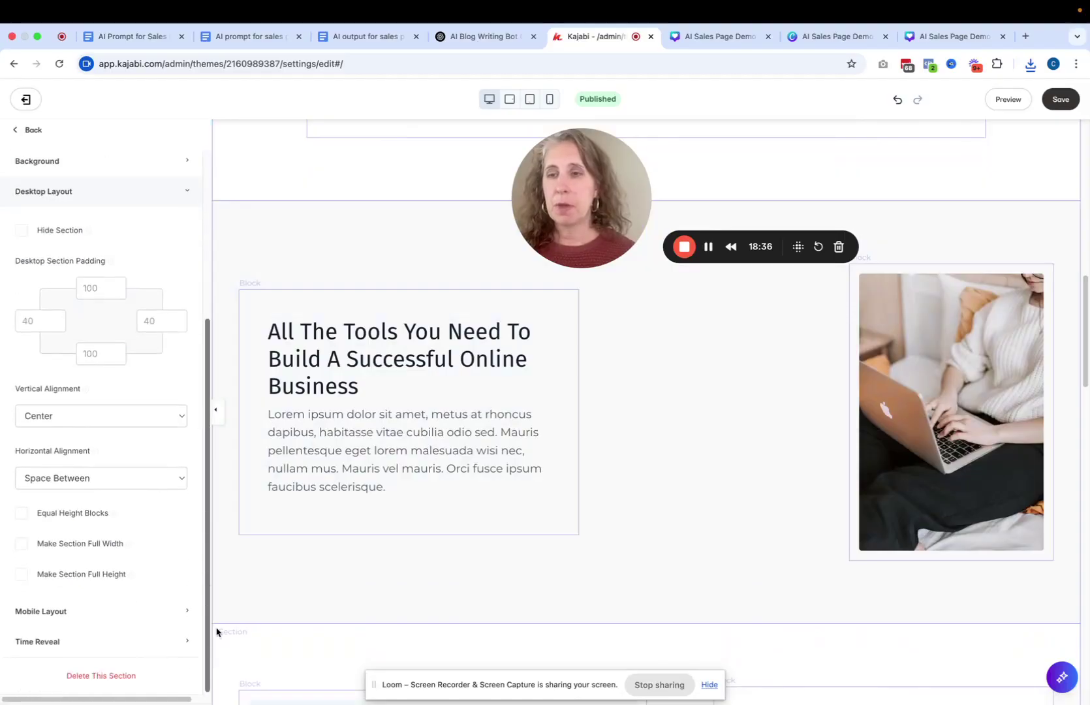
pyautogui.click(104, 479)
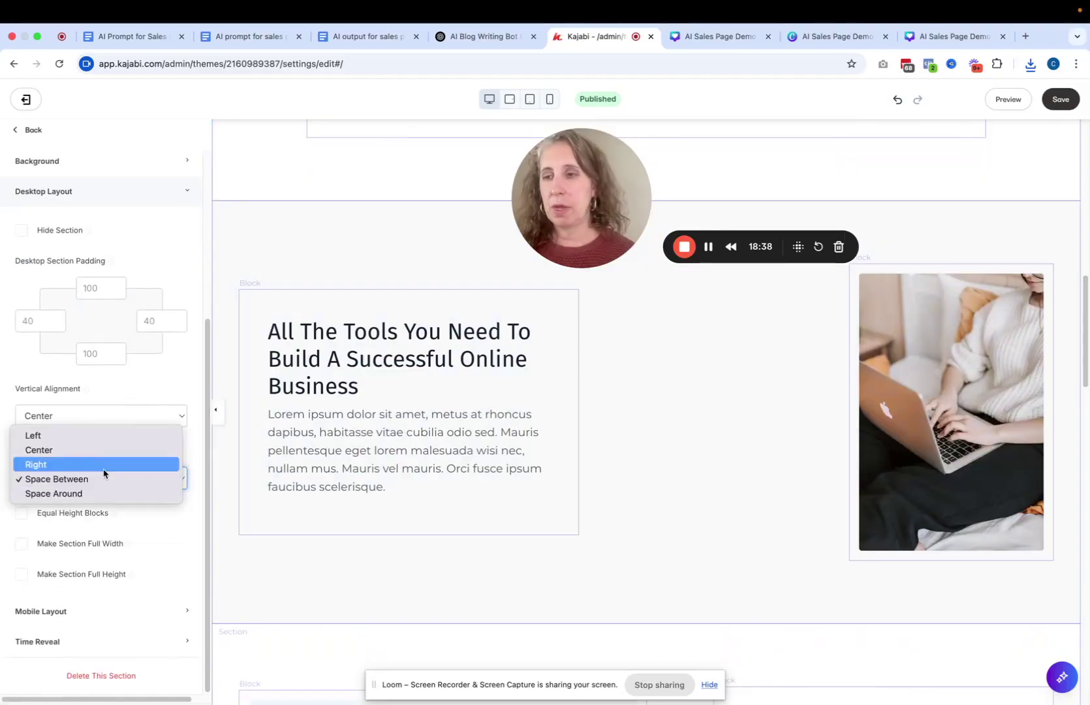
pyautogui.click(102, 450)
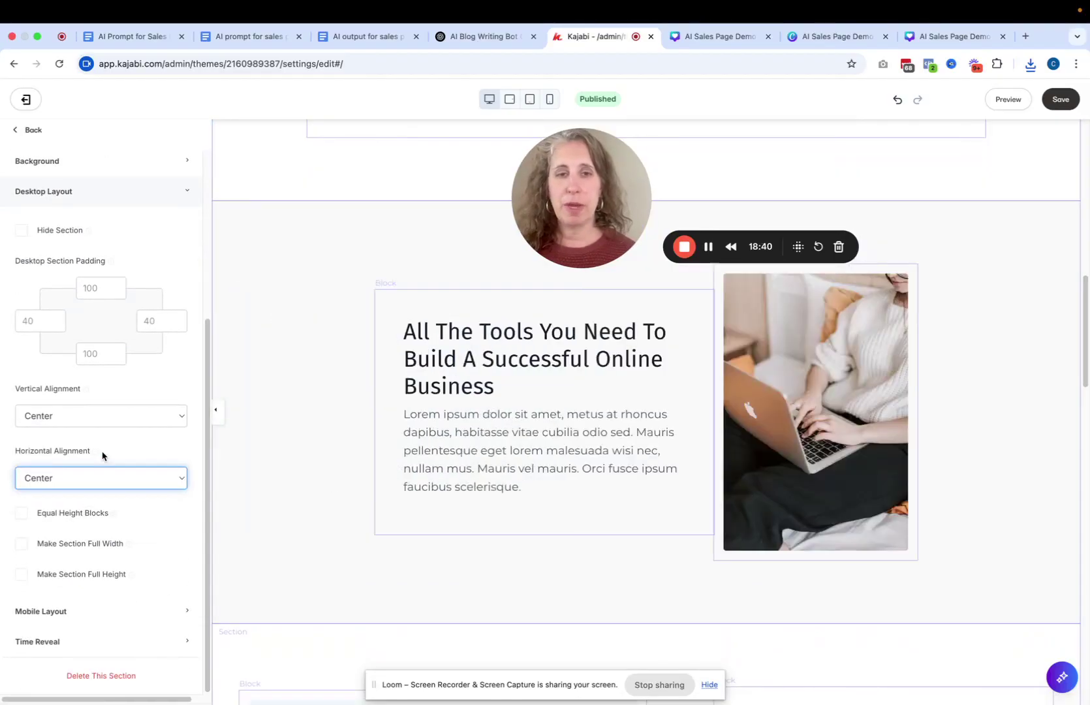
pyautogui.click(1061, 101)
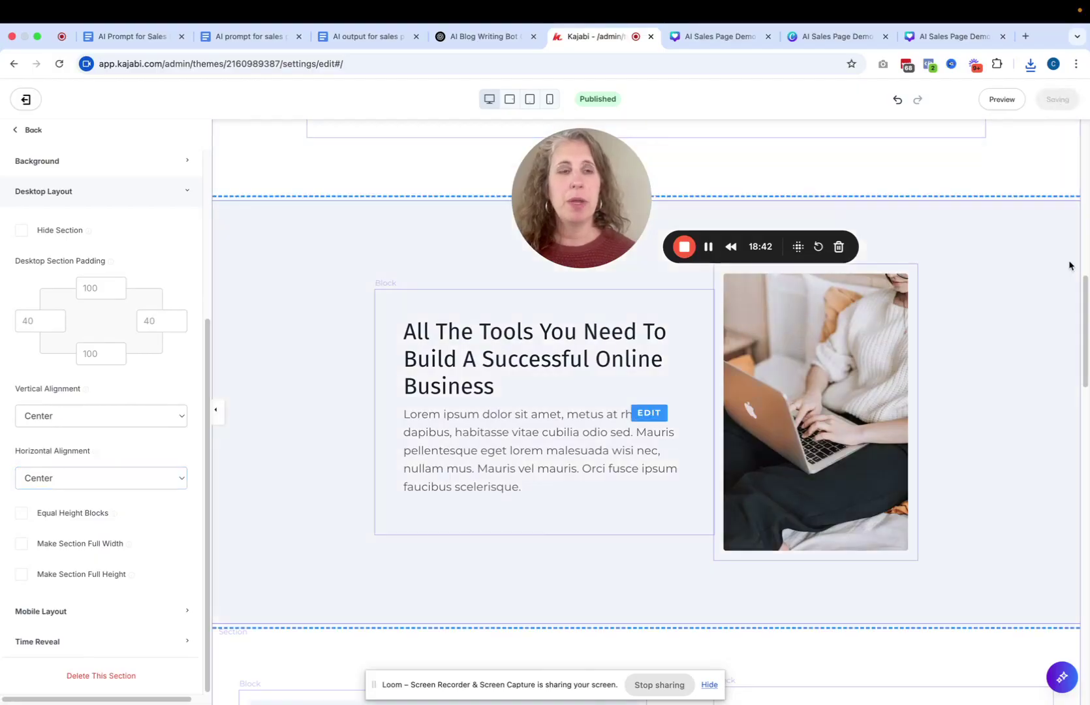
# - Look over the remaining placeholder Text & Image and Call to Action sections down to the page's footer
pyautogui.scroll(-5, 1086, 316)
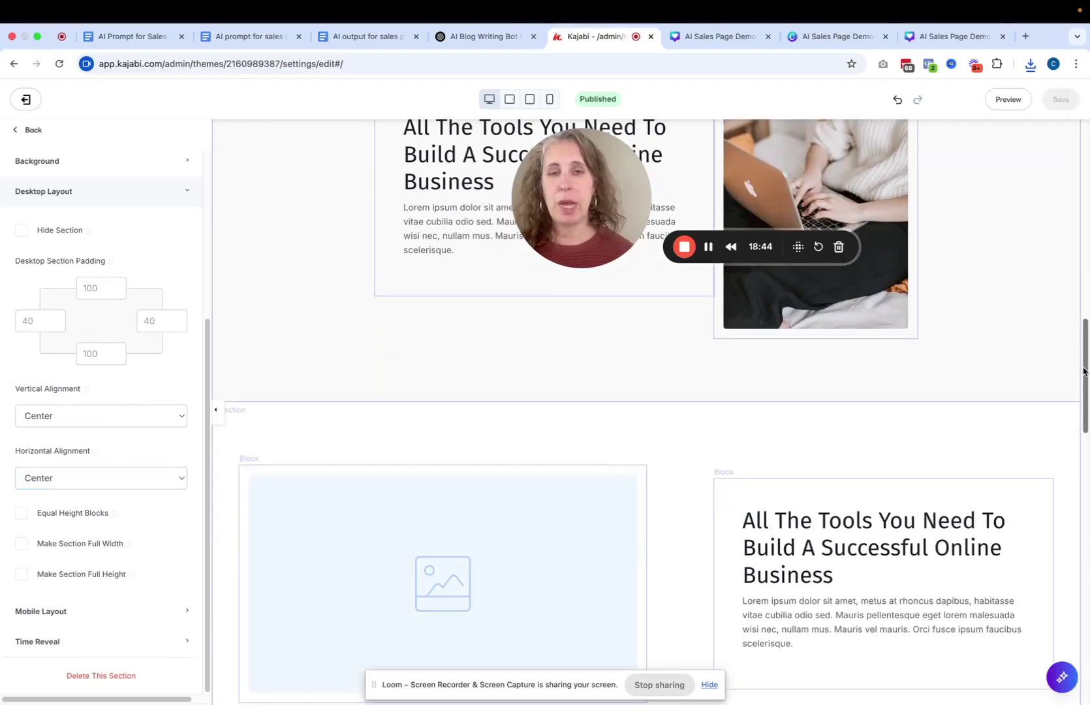
pyautogui.scroll(-3, 1084, 375)
pyautogui.moveTo(1085, 397); pyautogui.dragTo(1088, 660)
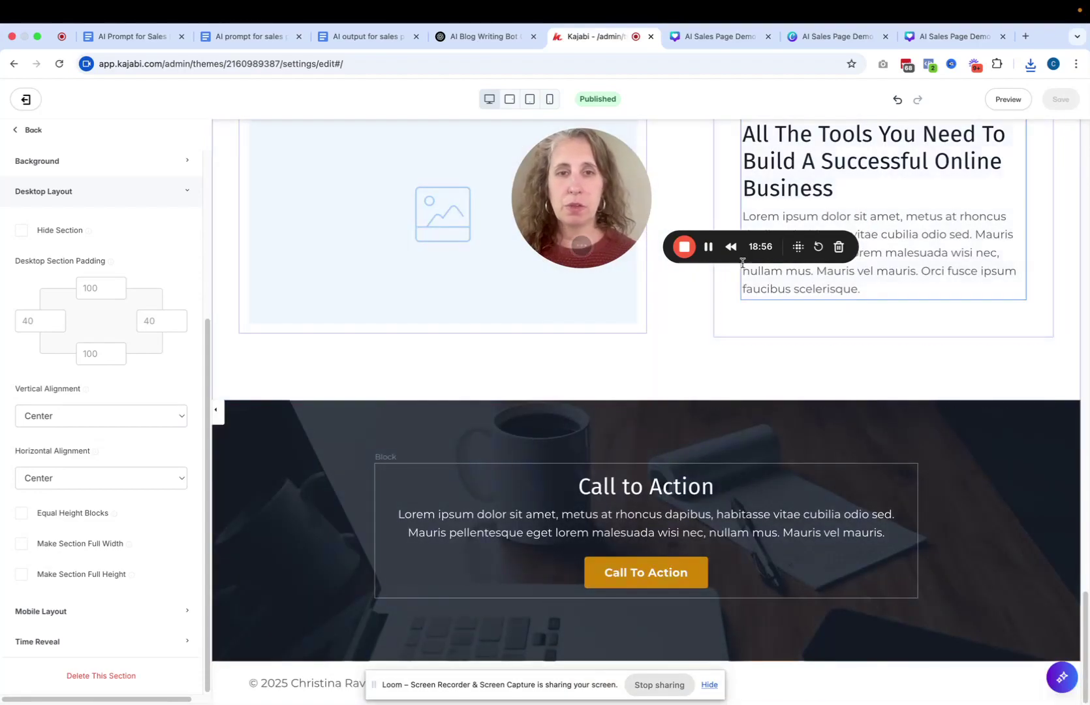
pyautogui.click(709, 251)
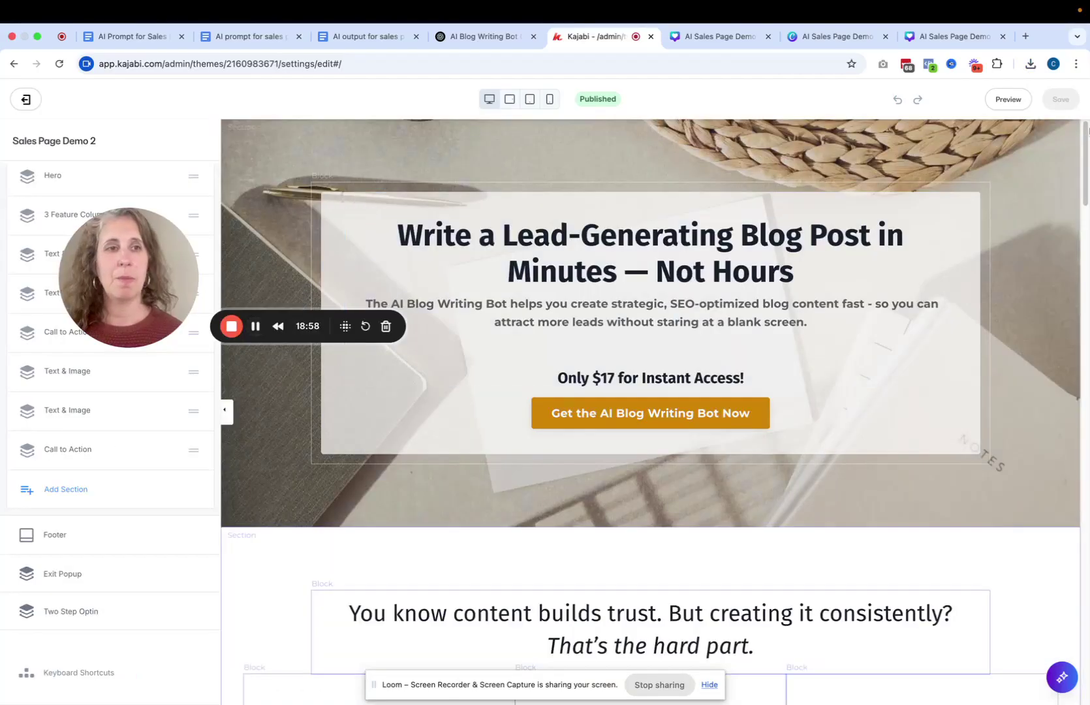
# - Review the completed "Sales Page Demo 2" page from the hero through the closing call to action, and return to the hero
pyautogui.moveTo(1087, 151); pyautogui.dragTo(1085, 663)
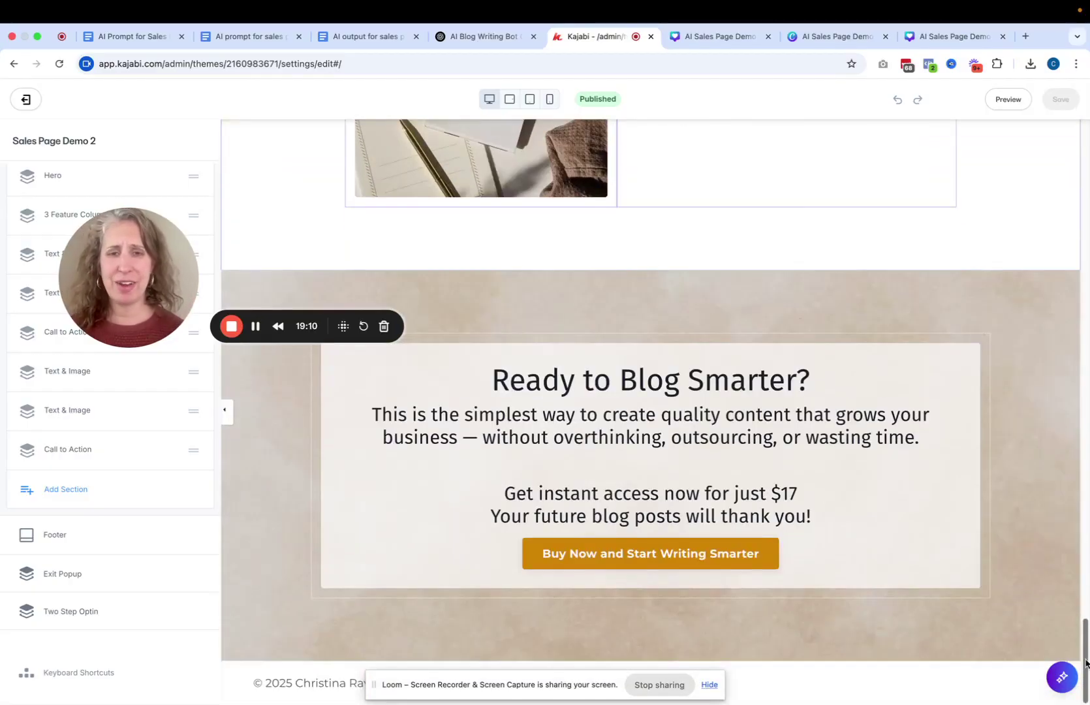
pyautogui.moveTo(1086, 663); pyautogui.dragTo(1088, 153)
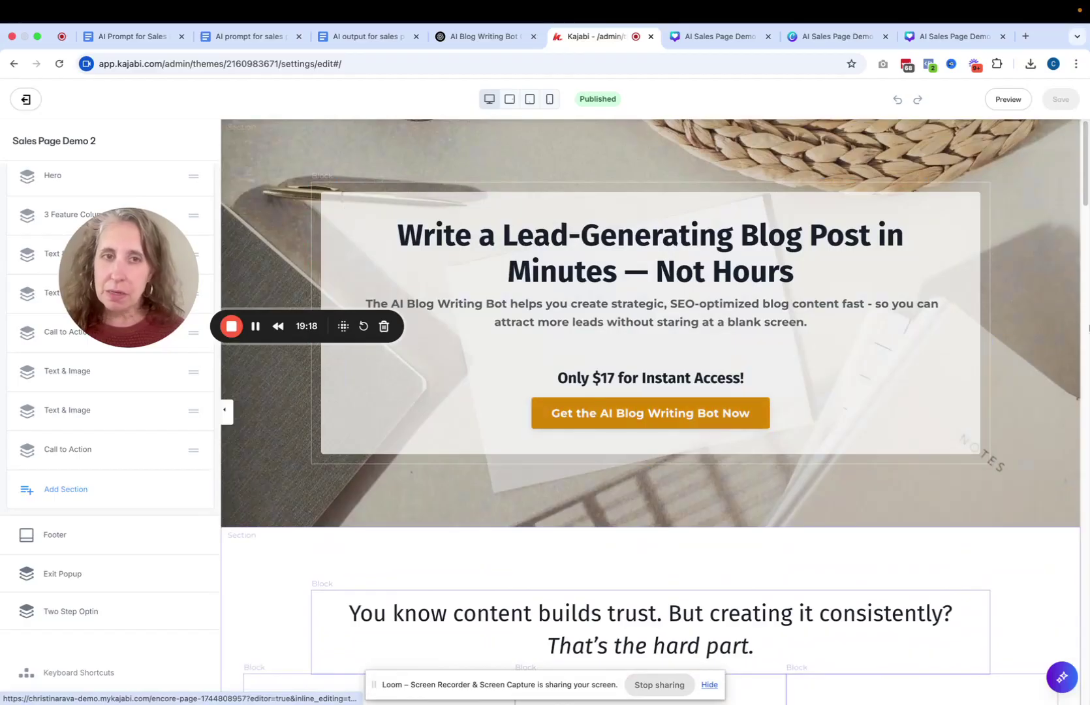
pyautogui.moveTo(1088, 161); pyautogui.dragTo(1088, 330)
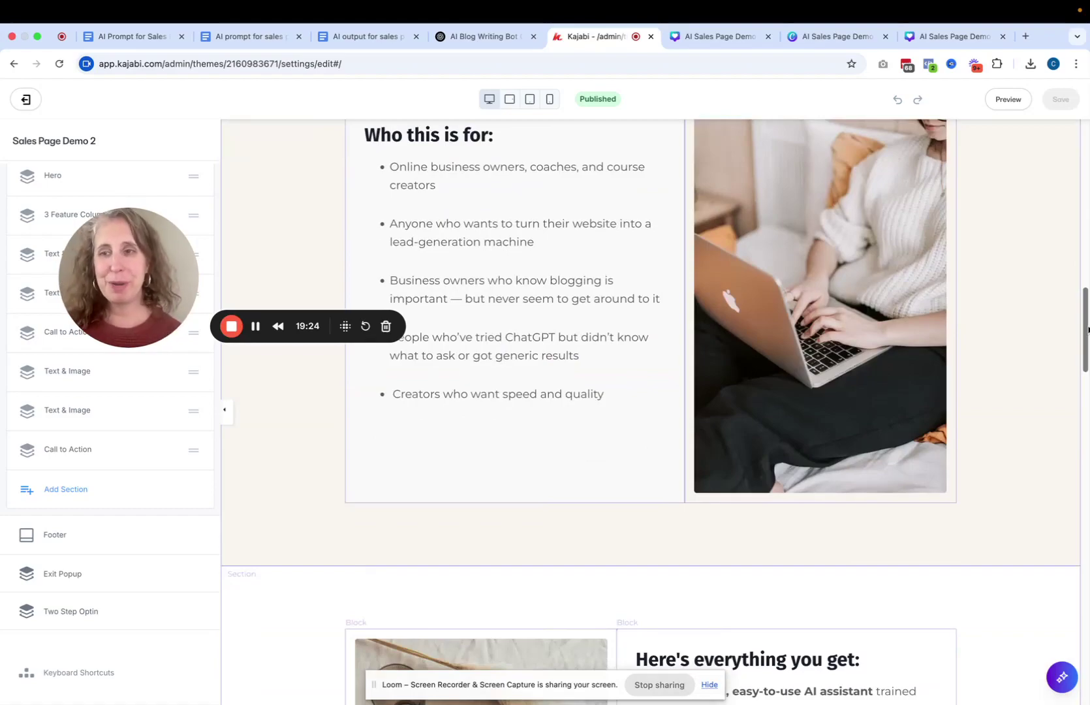
pyautogui.moveTo(1088, 330); pyautogui.dragTo(1087, 666)
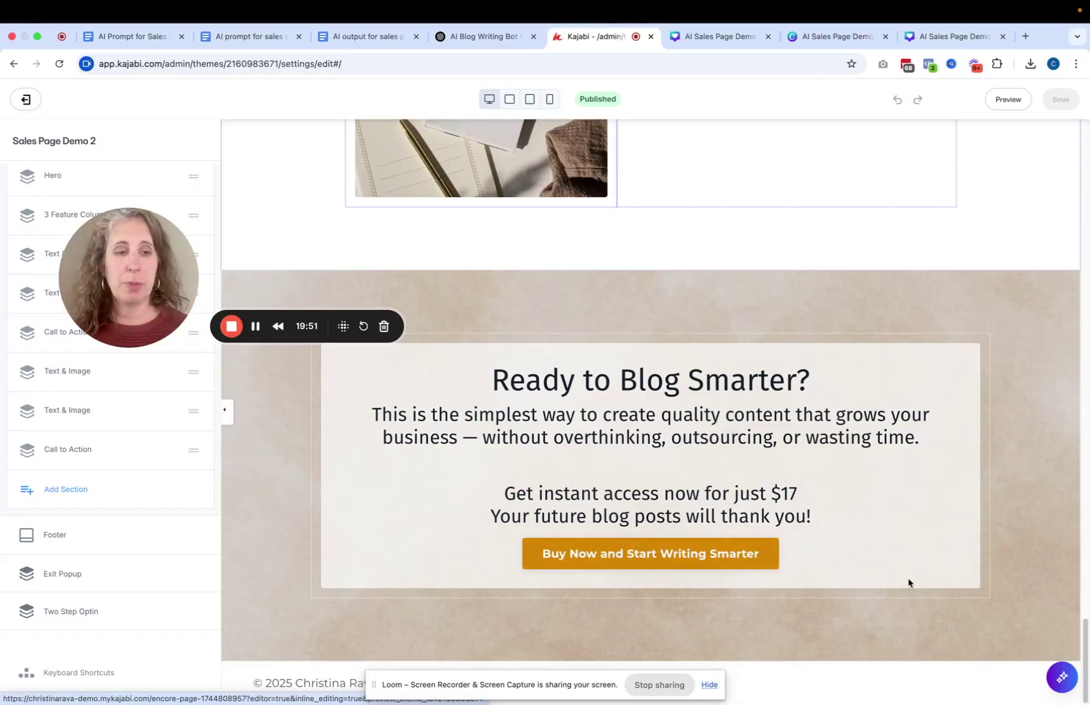
pyautogui.moveTo(1085, 658); pyautogui.dragTo(1087, 134)
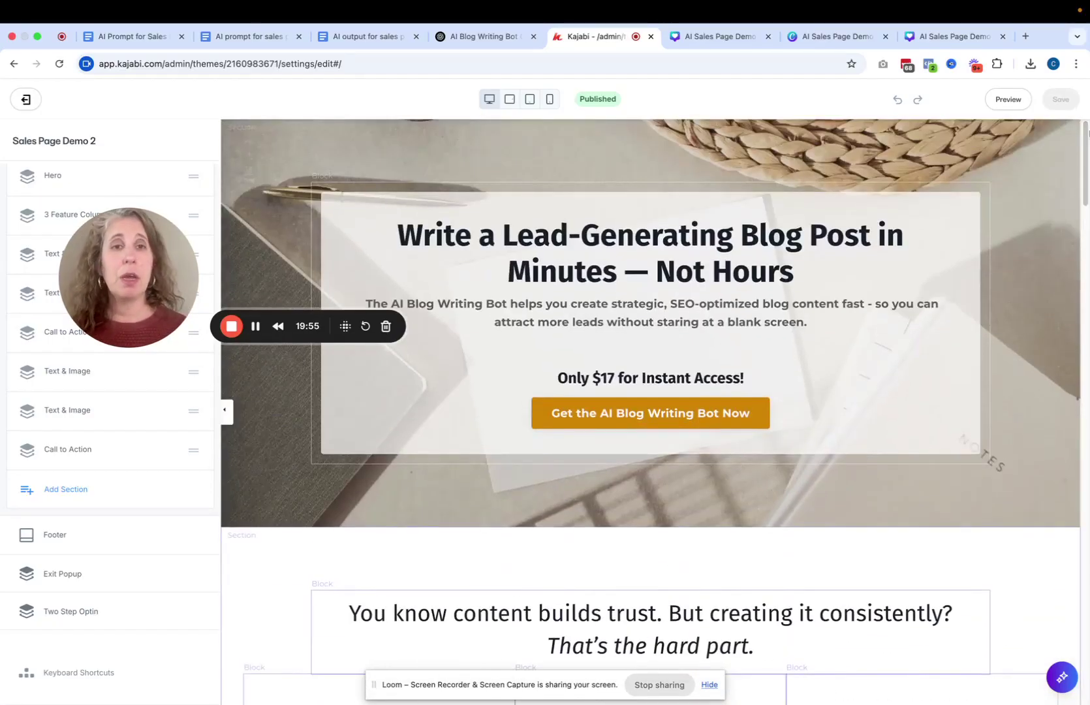